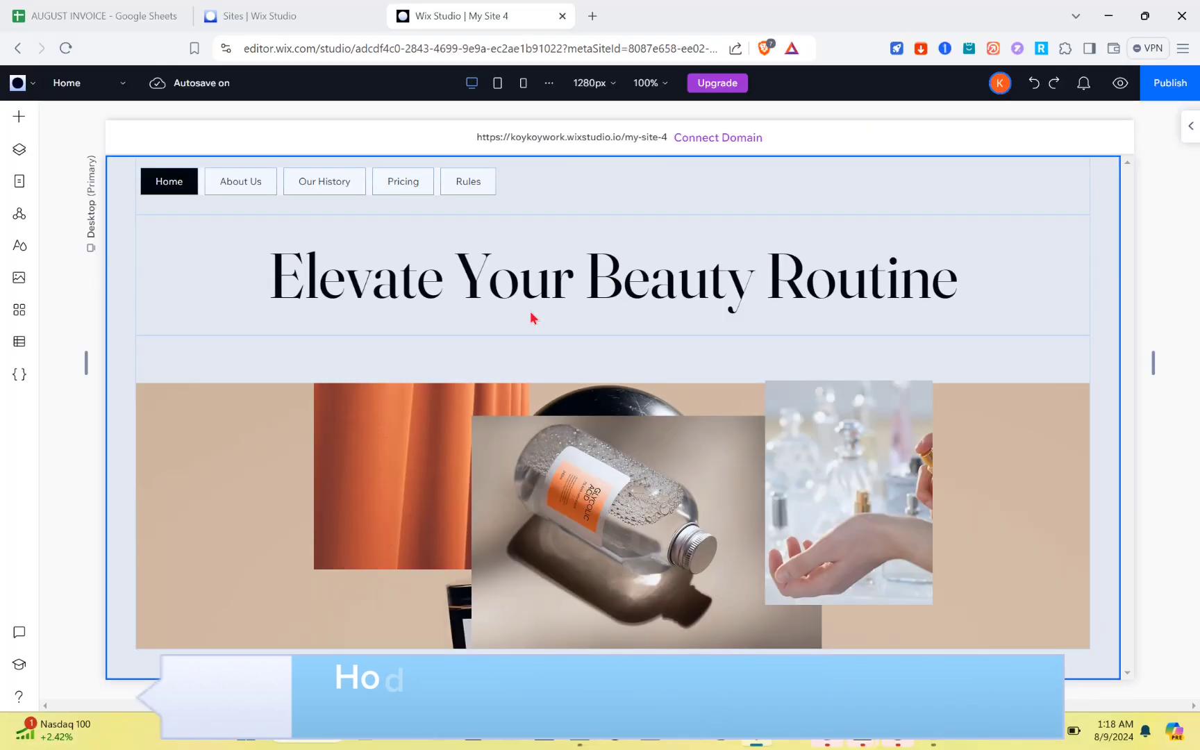
Switch to the Sites dashboard and glance at the account menu.
click(254, 12)
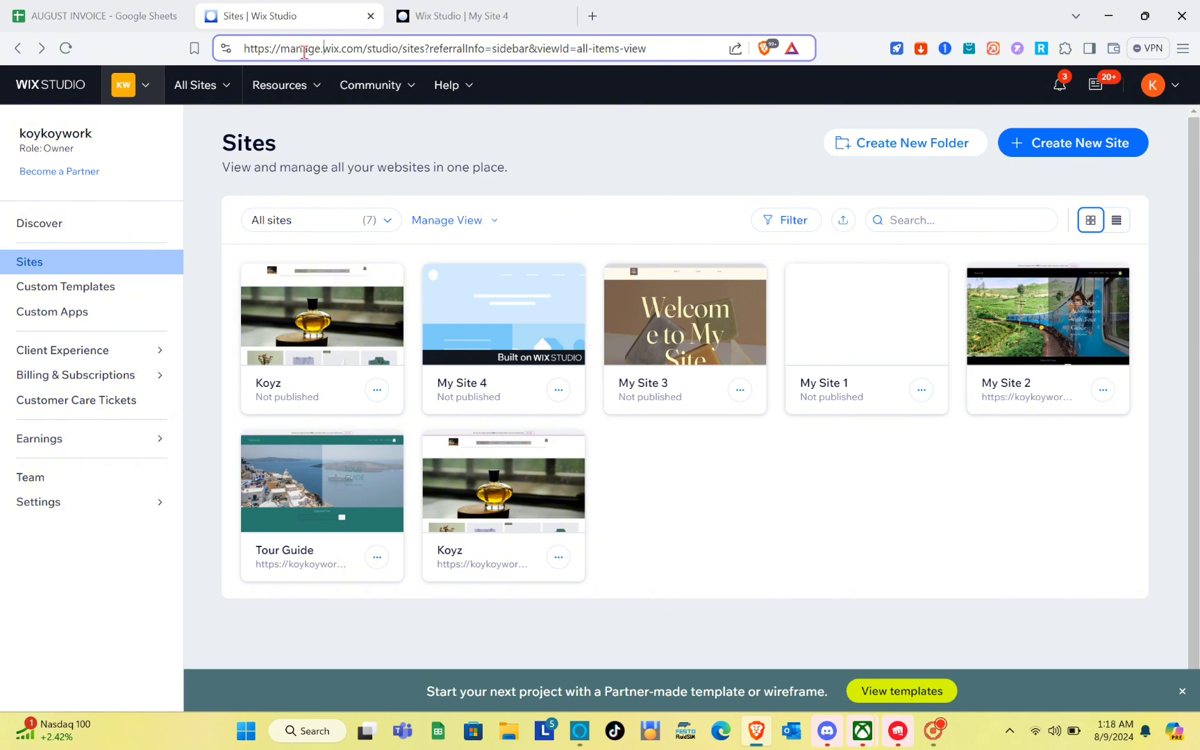
drag(322, 50, 364, 52)
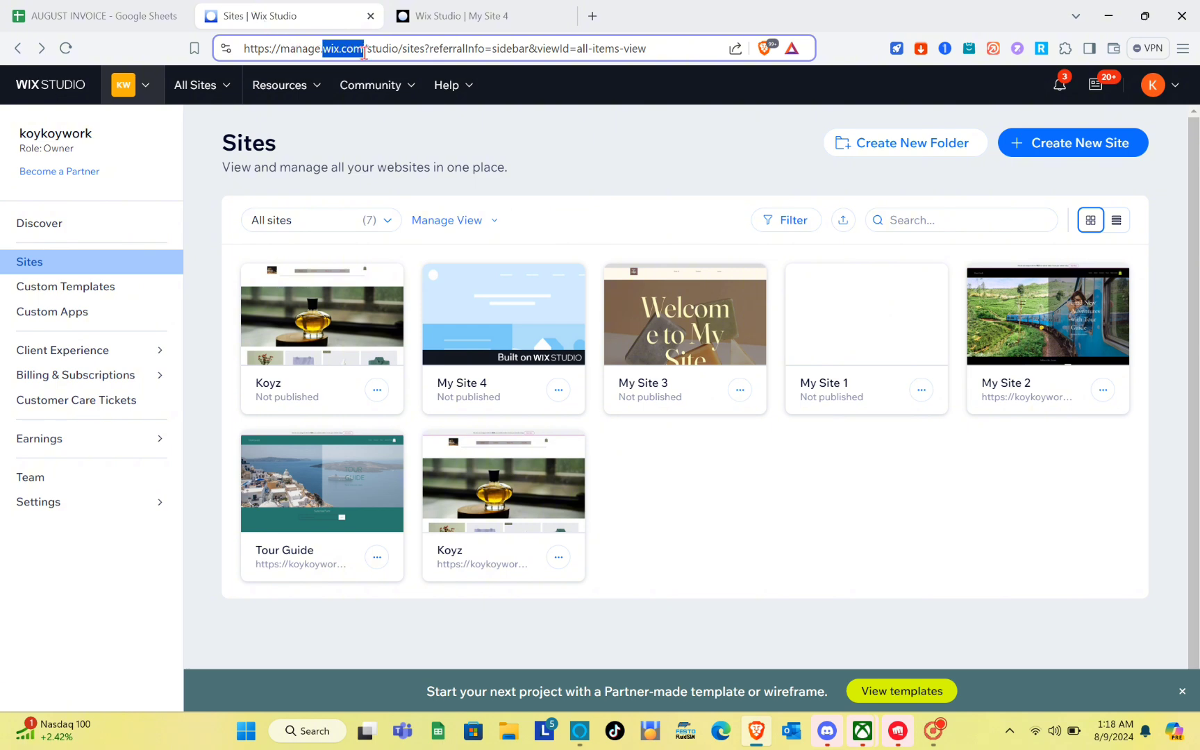
click(364, 50)
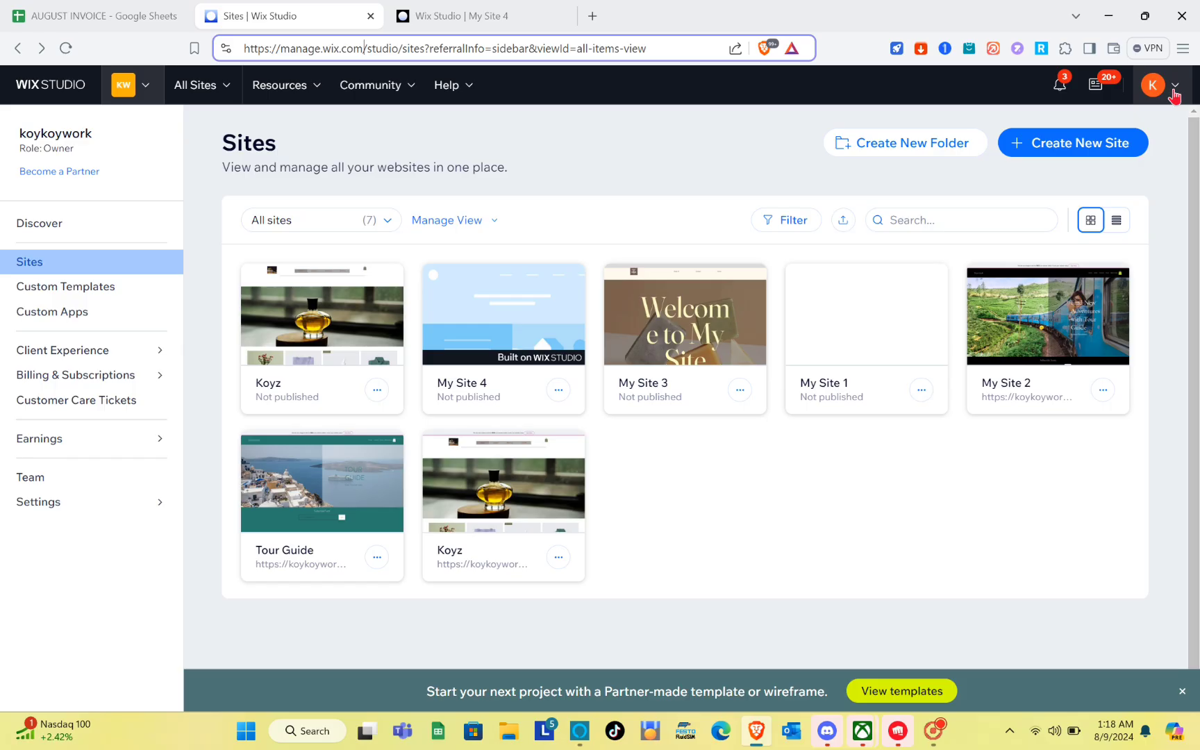
click(1176, 95)
click(1176, 96)
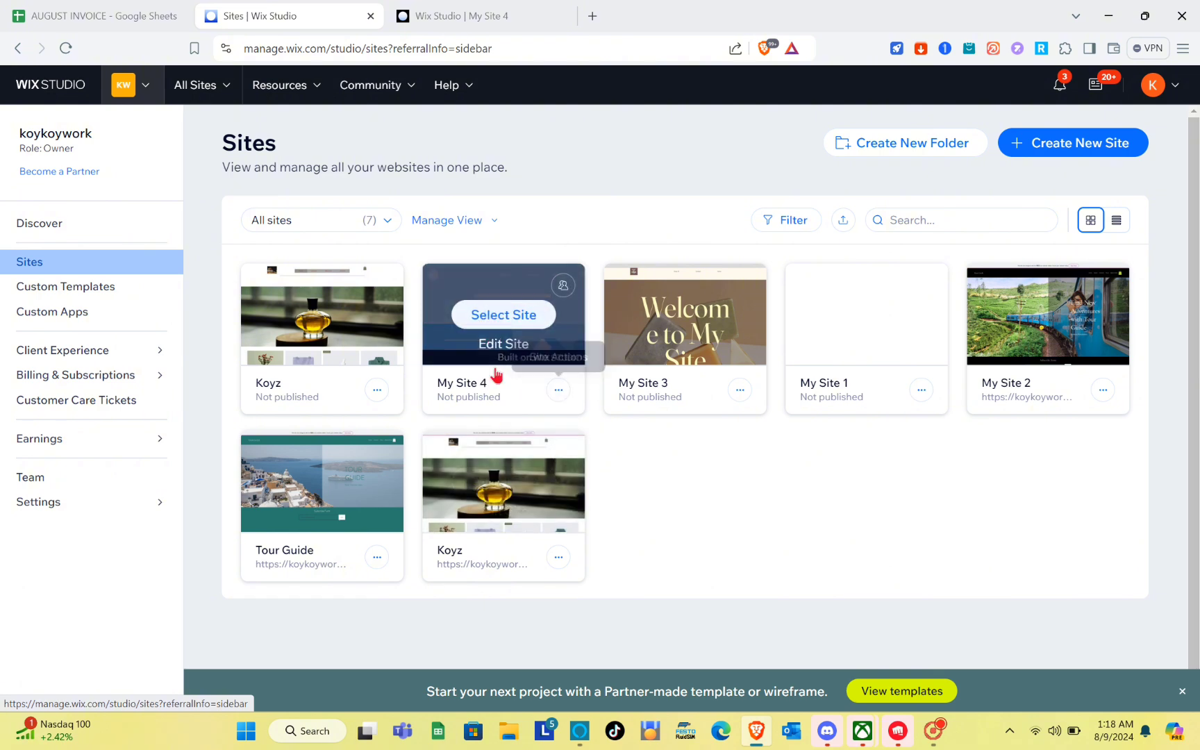
Open My Site 4 in the editor and bring up the Add Elements panel.
click(525, 300)
click(477, 8)
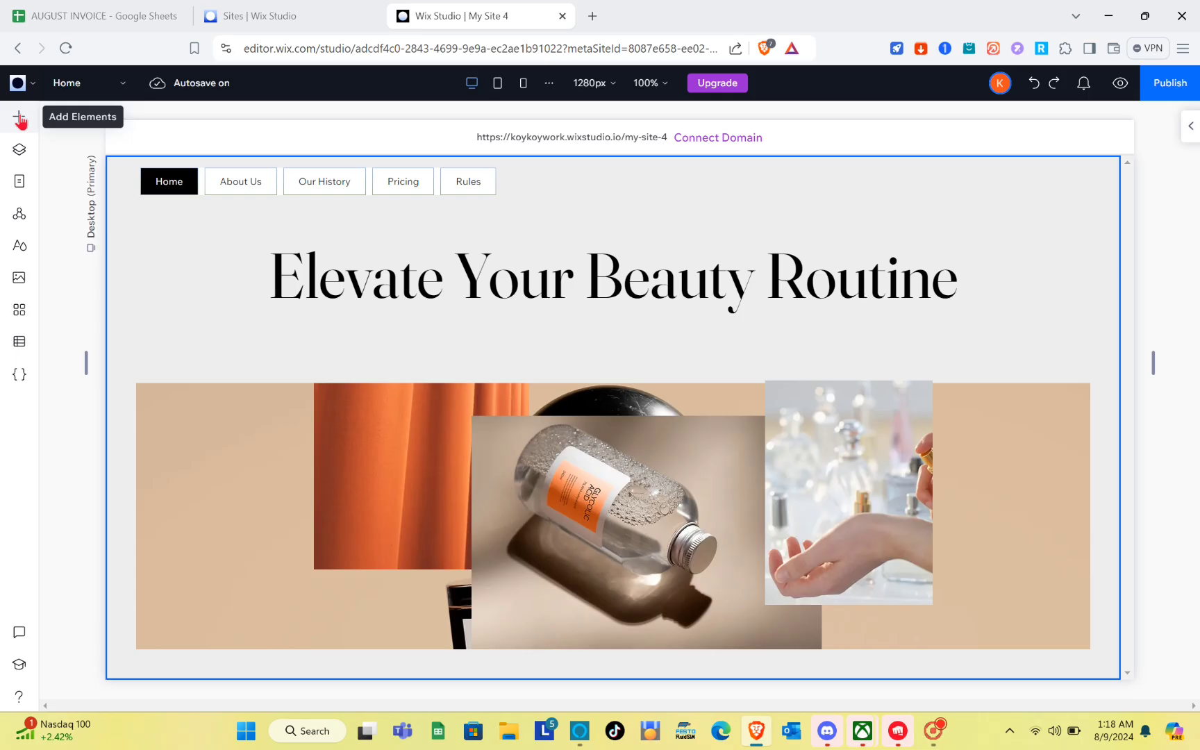
click(20, 119)
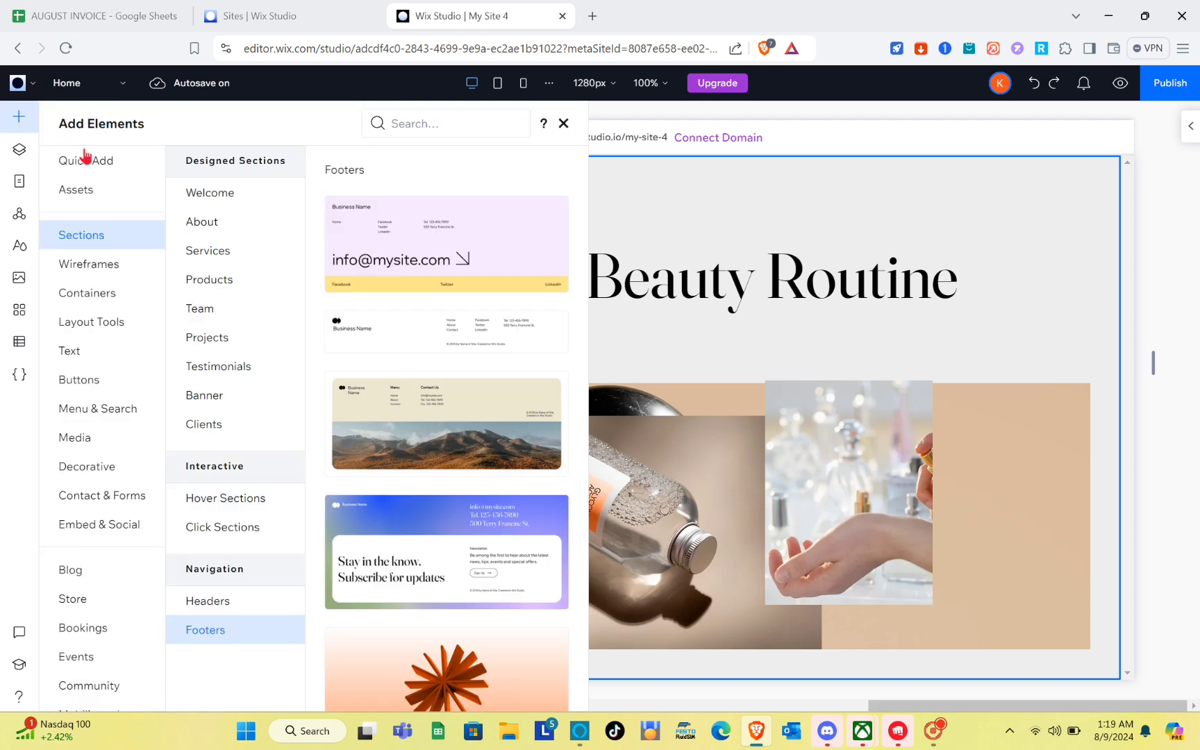
Browse the Welcome, About, Services, Products and Team section designs.
click(92, 173)
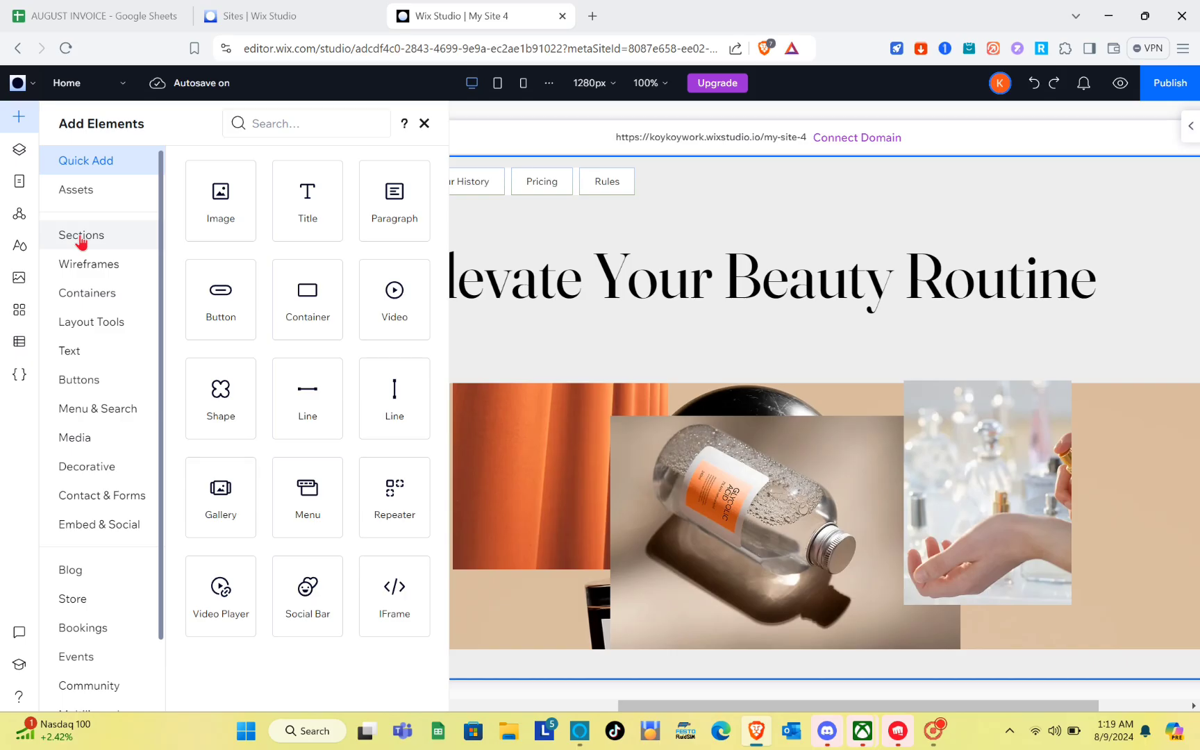
click(81, 236)
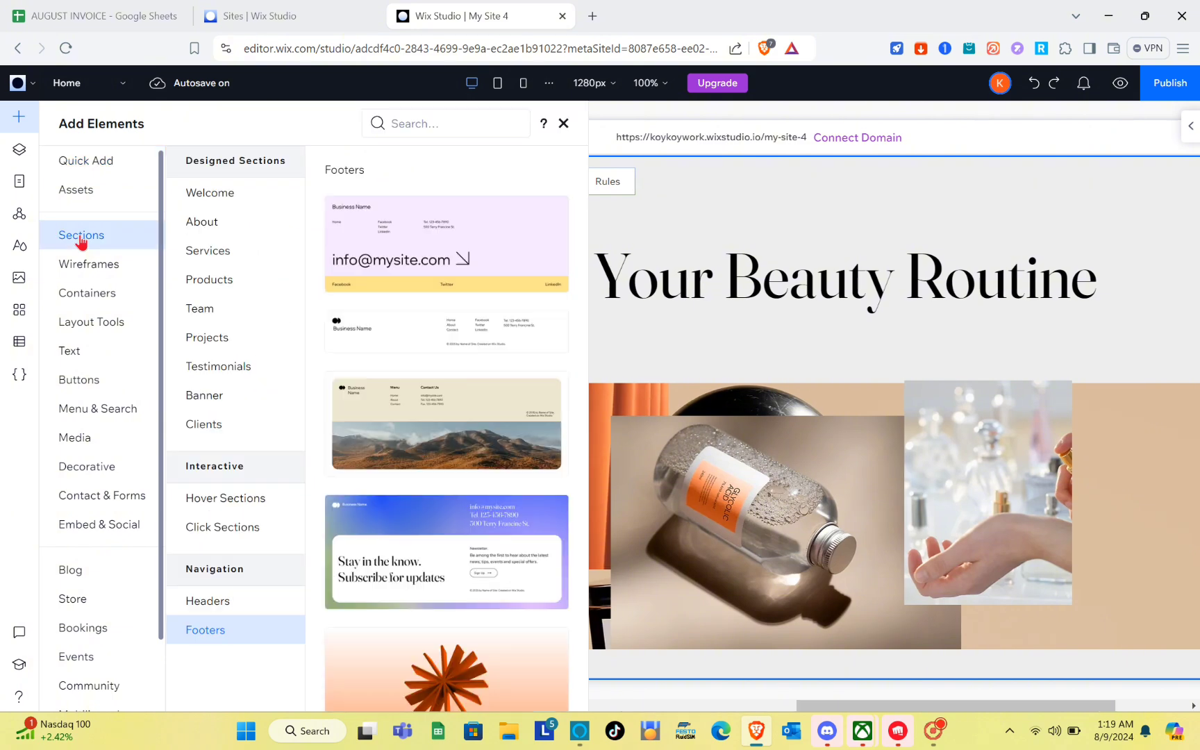
click(222, 196)
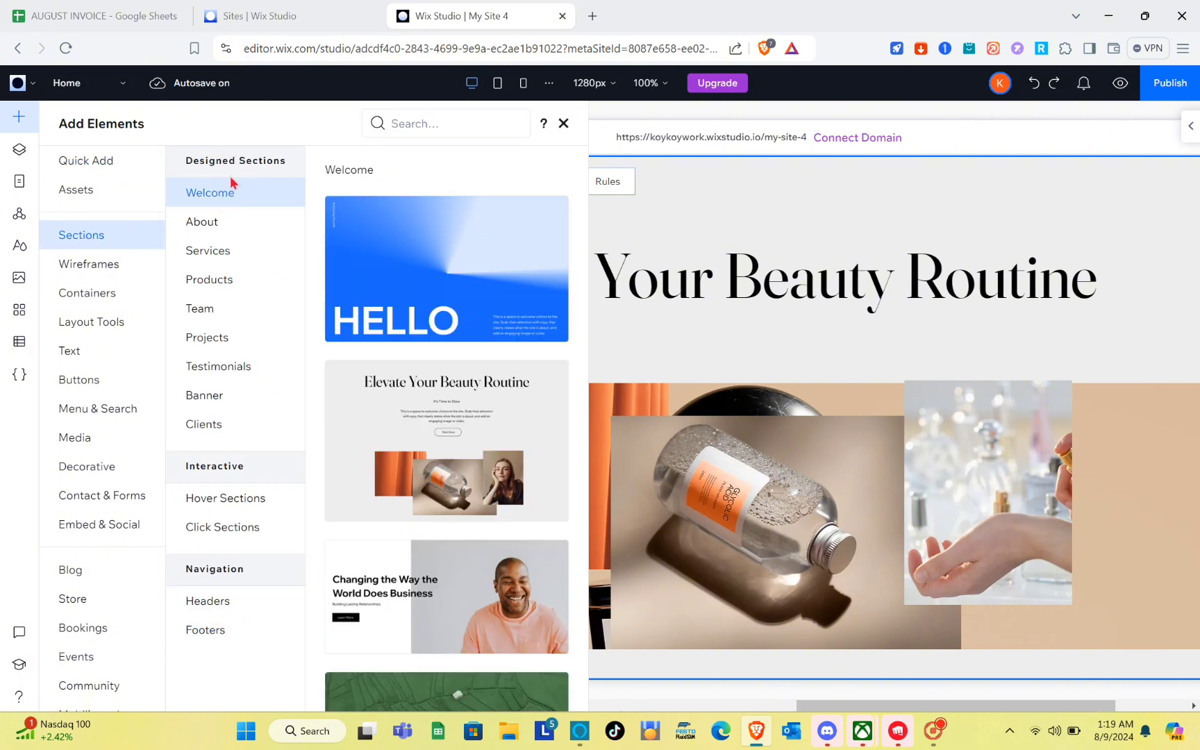
click(217, 230)
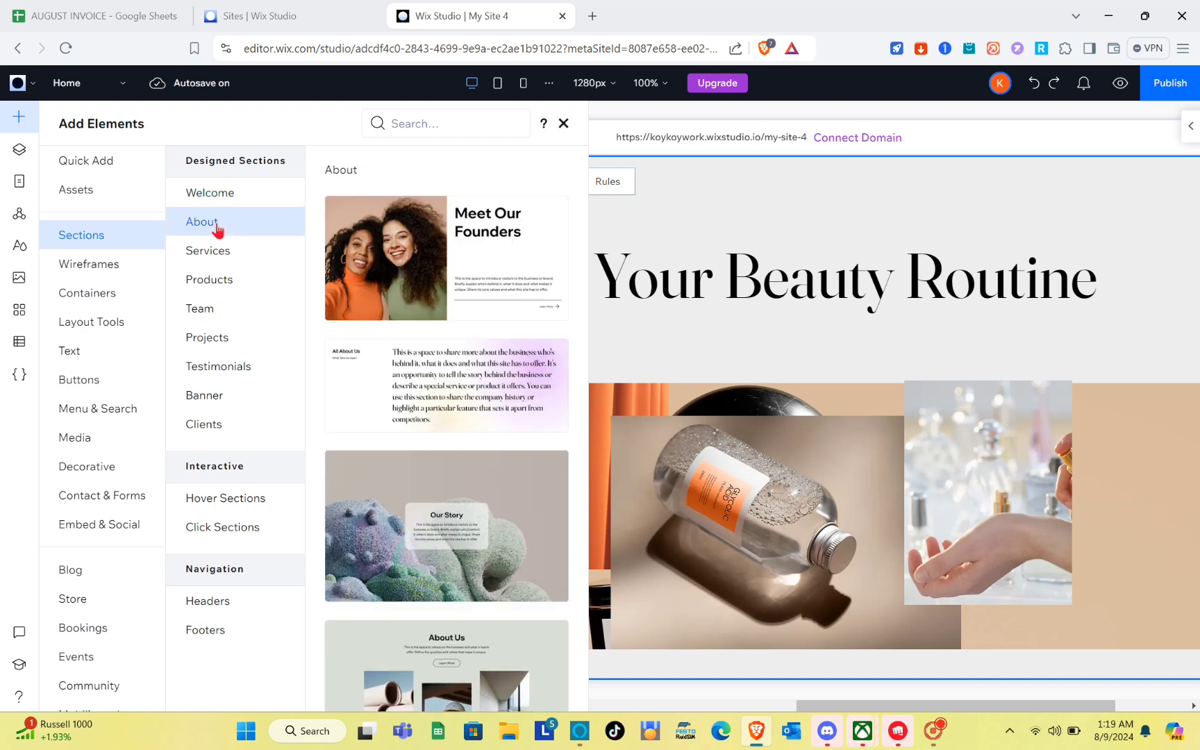
click(219, 252)
click(219, 282)
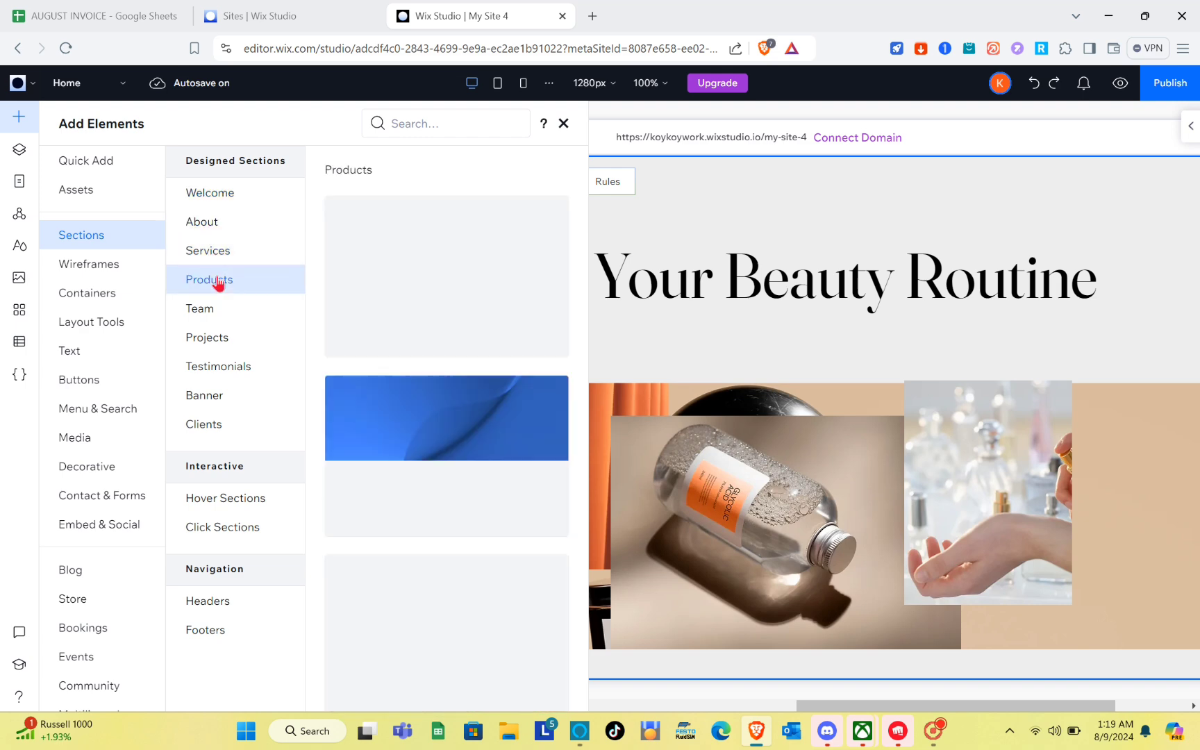
click(220, 314)
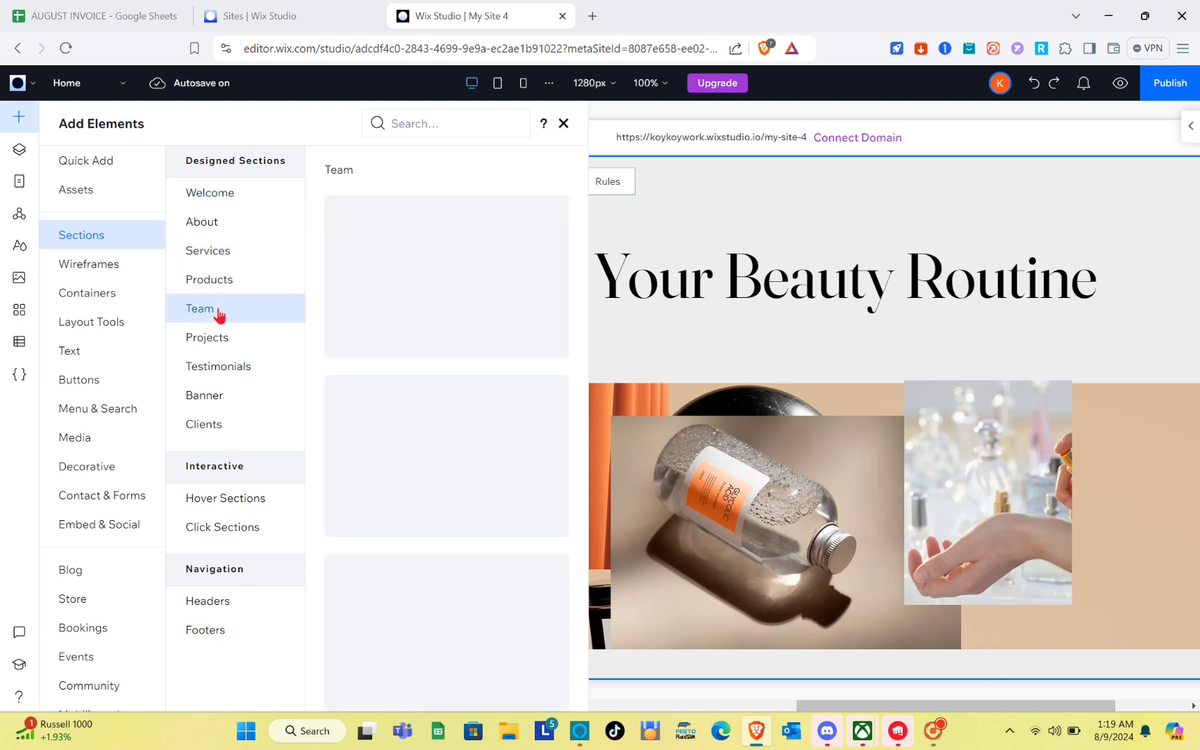
click(228, 197)
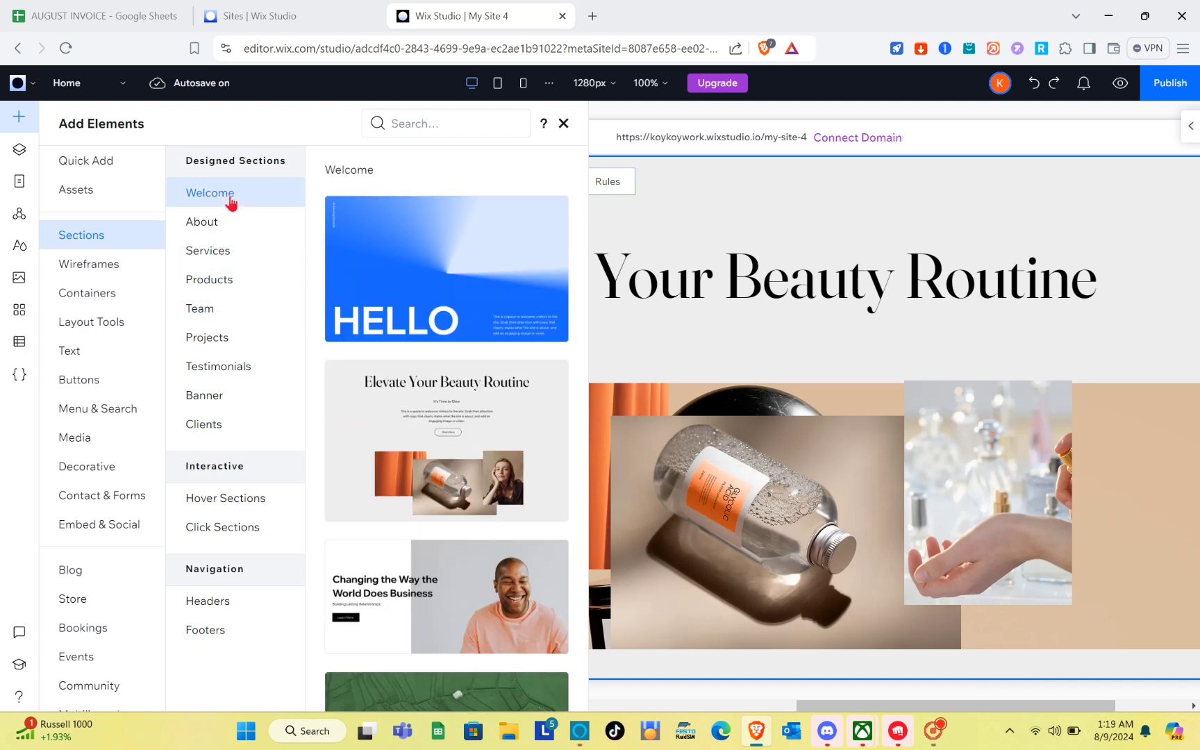
Search 'footers' among the Footers designs and add the beige mountain footer to the page.
click(200, 627)
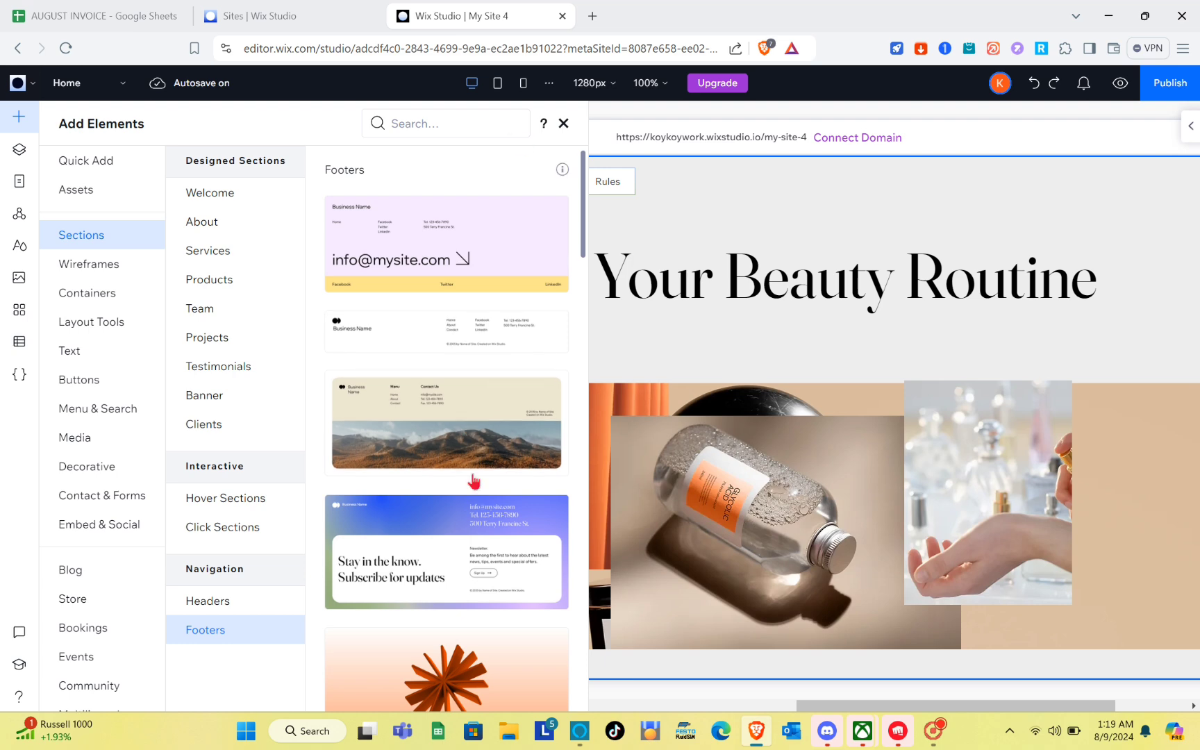
scroll(472, 479, down, 10)
scroll(472, 474, up, 1)
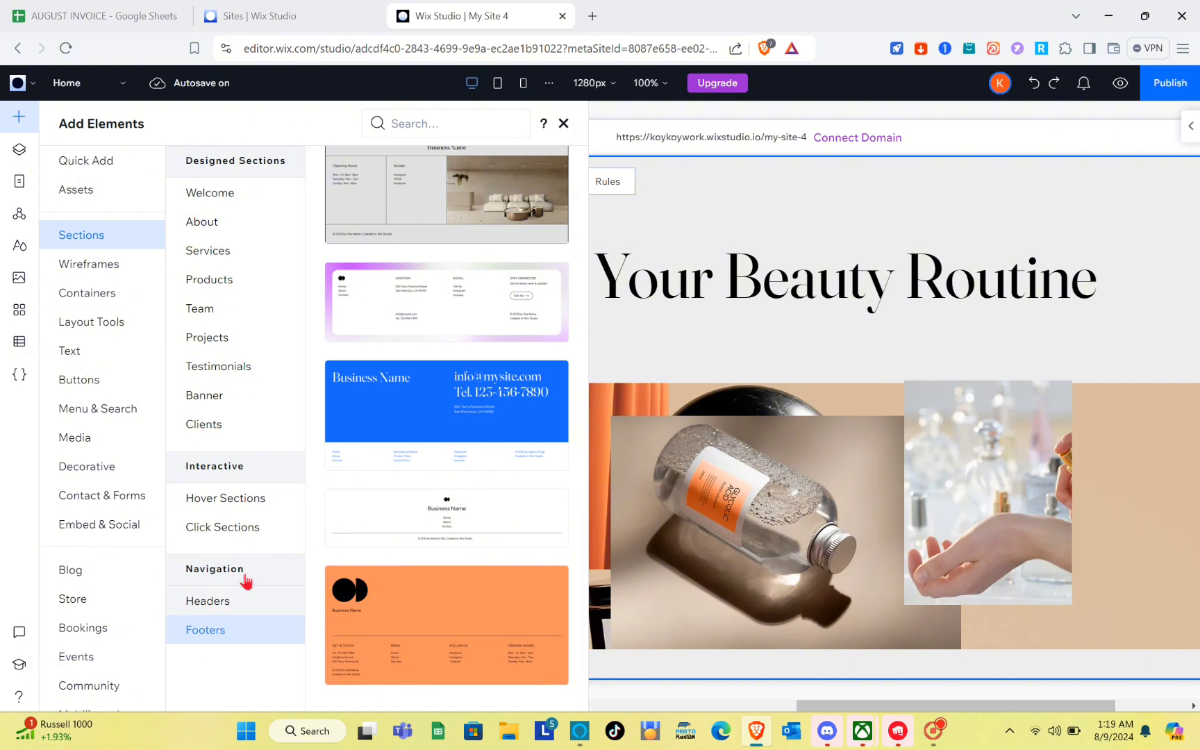
scroll(435, 415, up, 9)
click(448, 118)
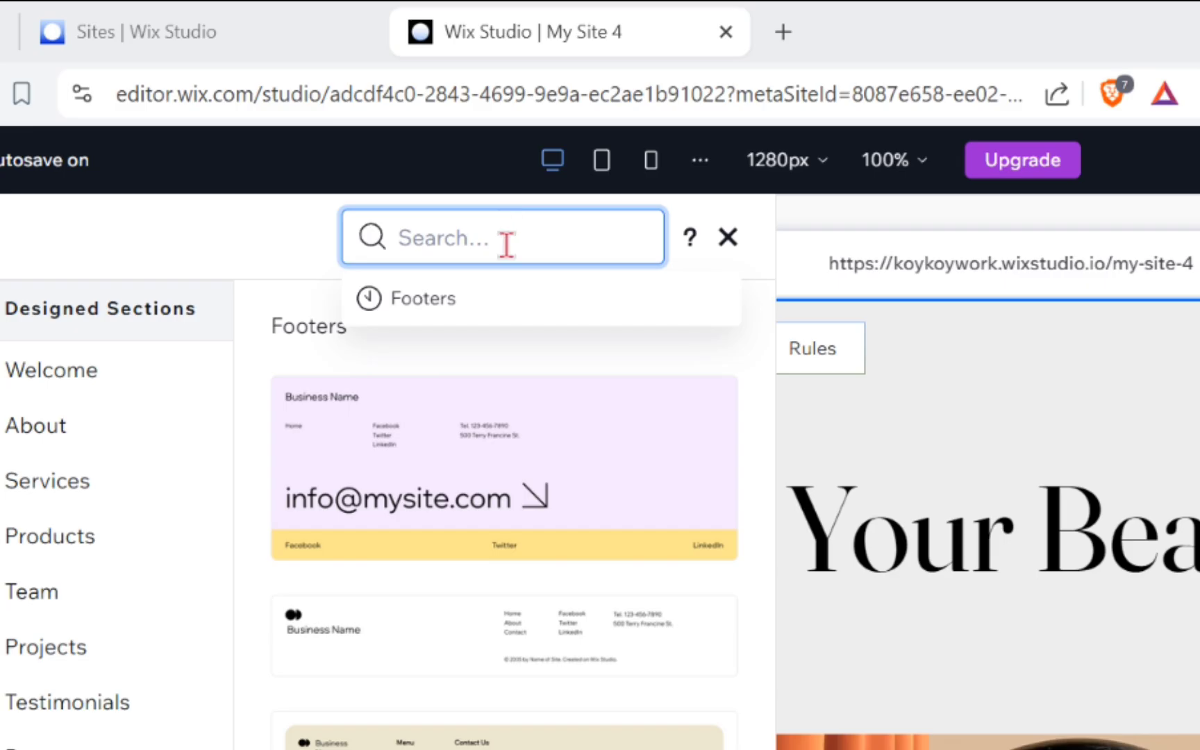
text(footers)
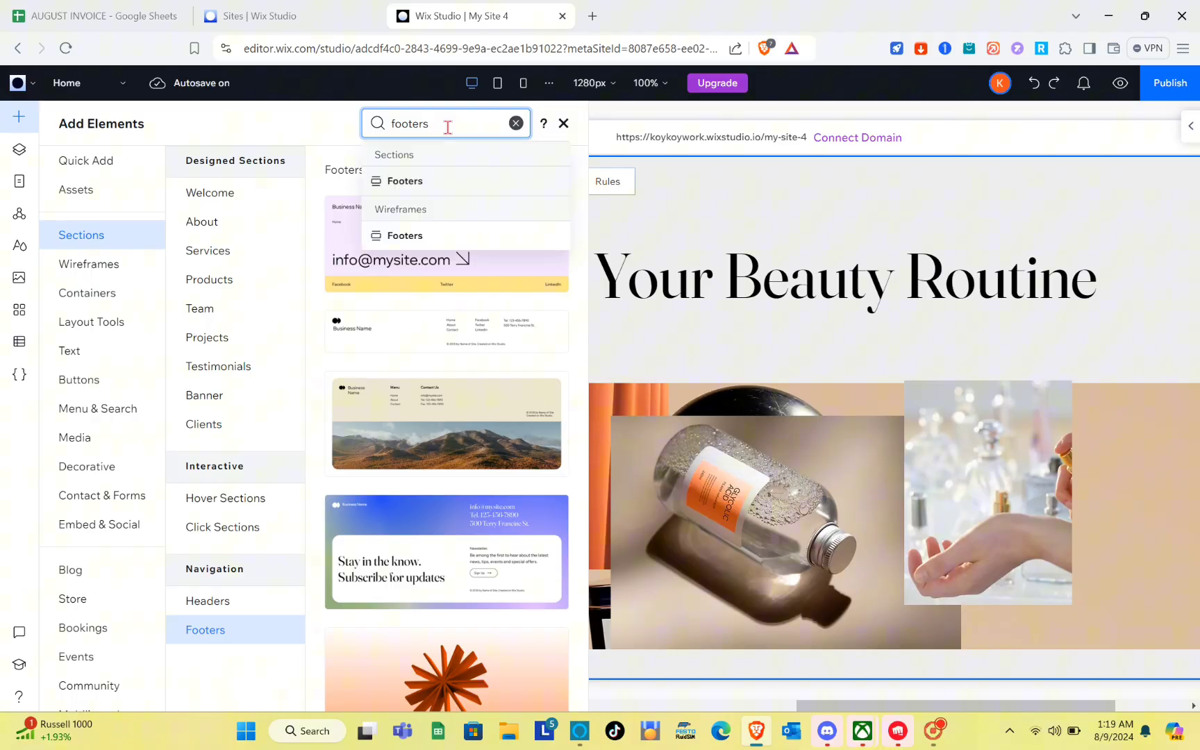
click(449, 184)
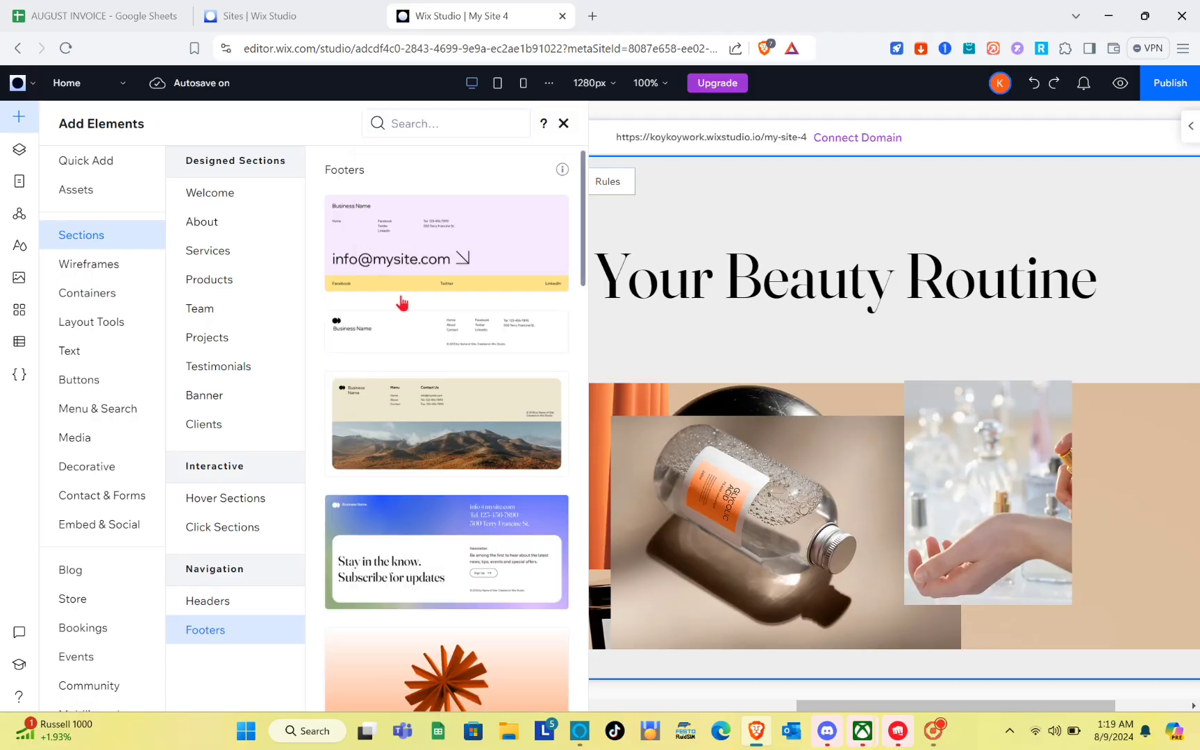
scroll(402, 425, down, 8)
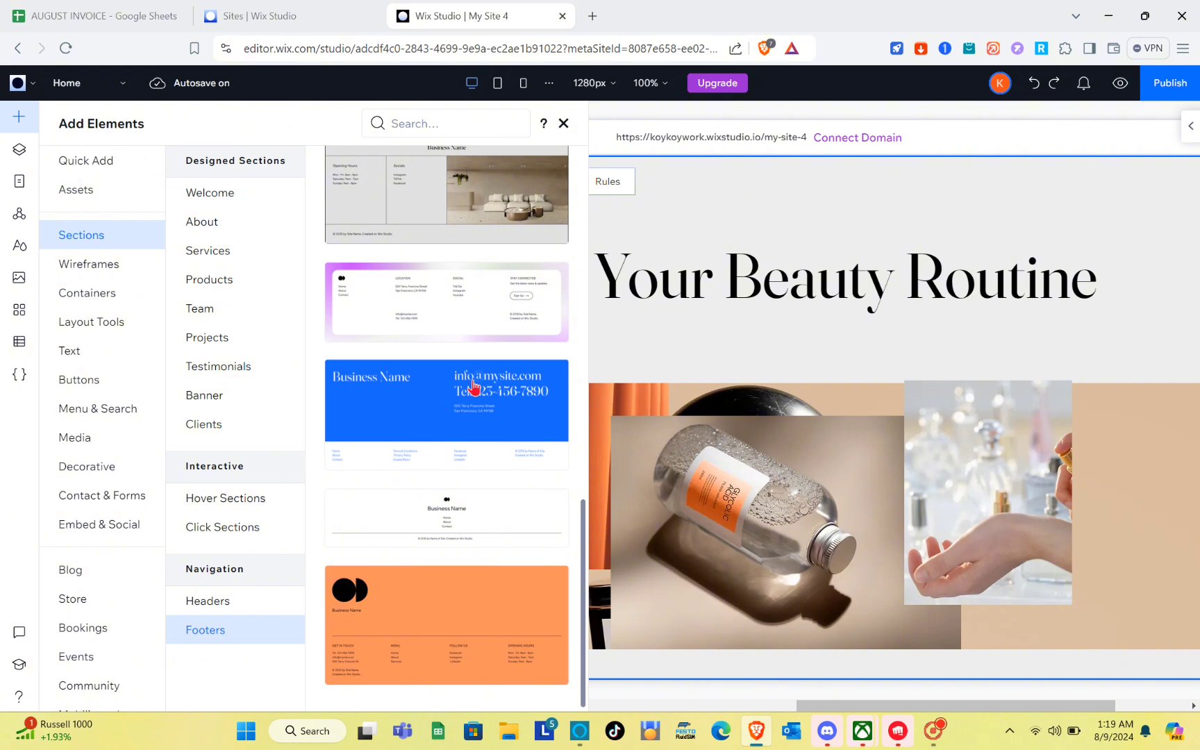
scroll(462, 396, up, 10)
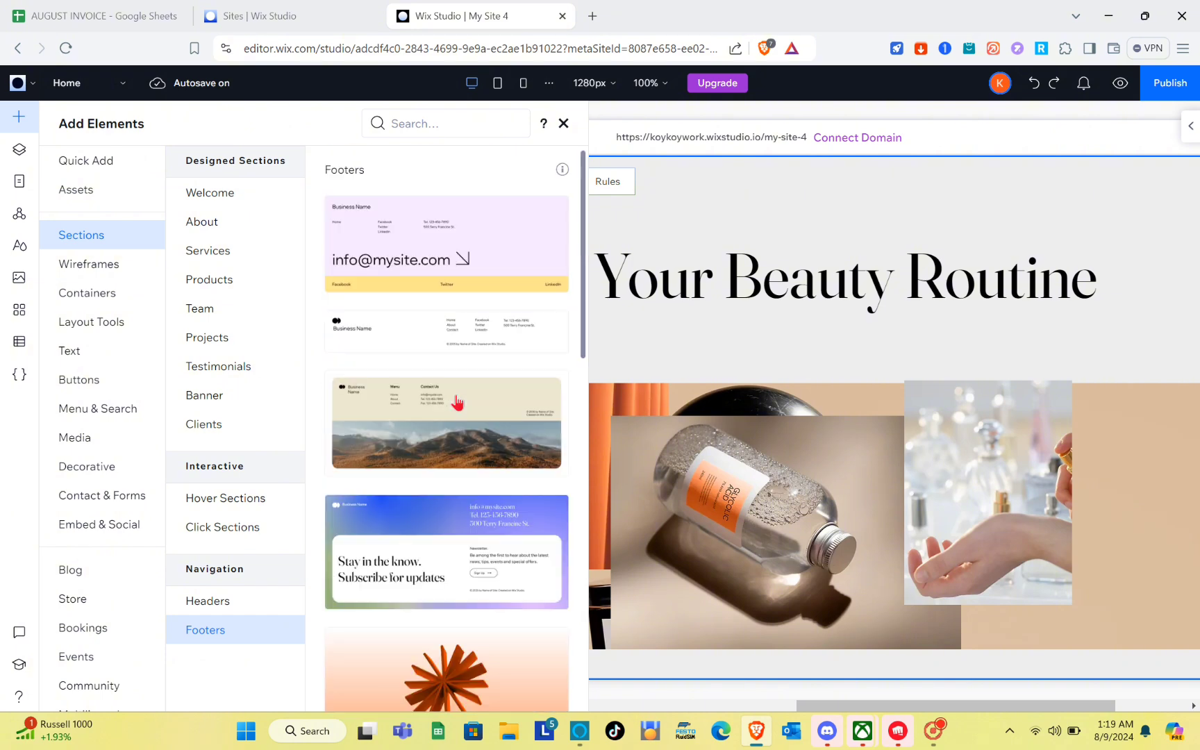
click(446, 417)
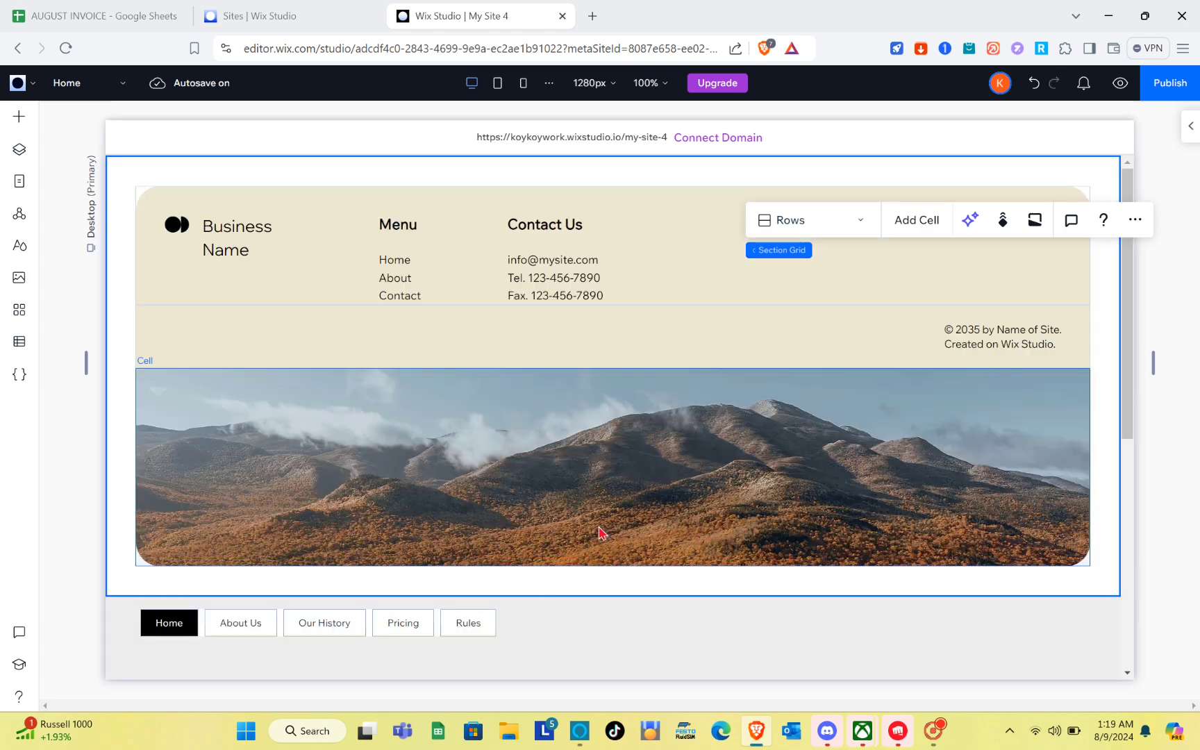
Select the new footer's top cell, Contact Us column and mountain-photo cell.
scroll(599, 532, down, 6)
scroll(599, 532, up, 6)
scroll(656, 518, down, 6)
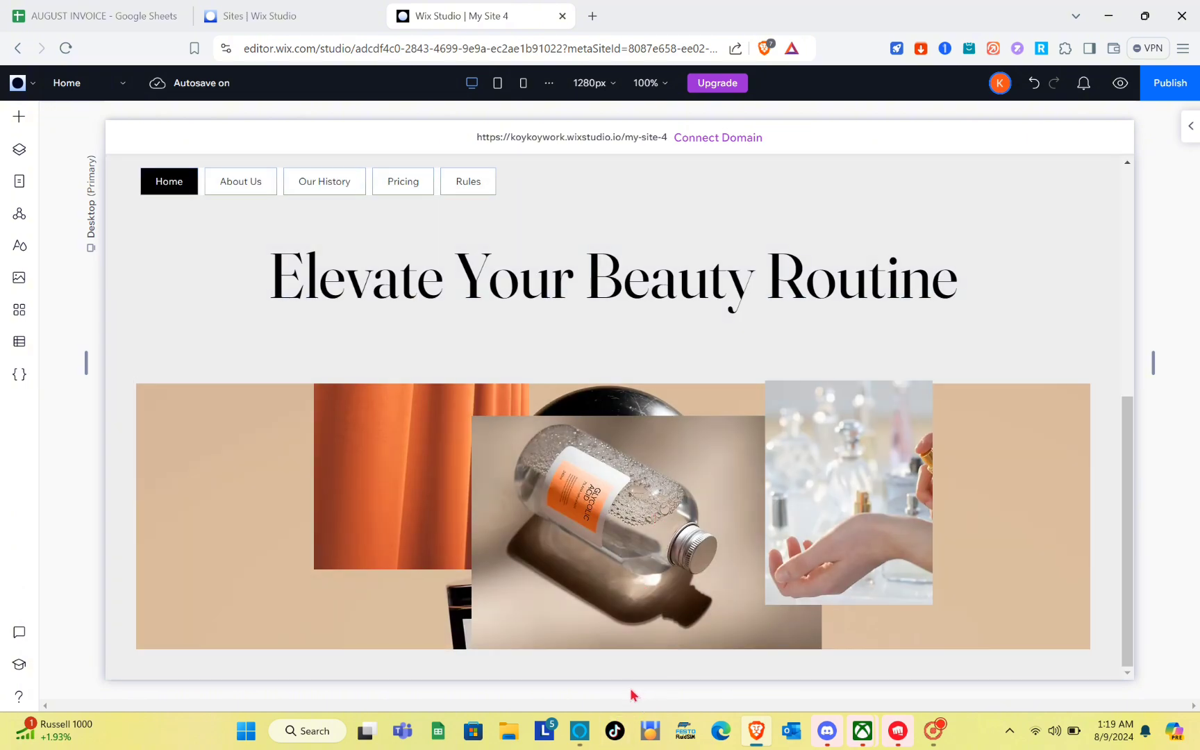
scroll(710, 327, up, 5)
click(710, 327)
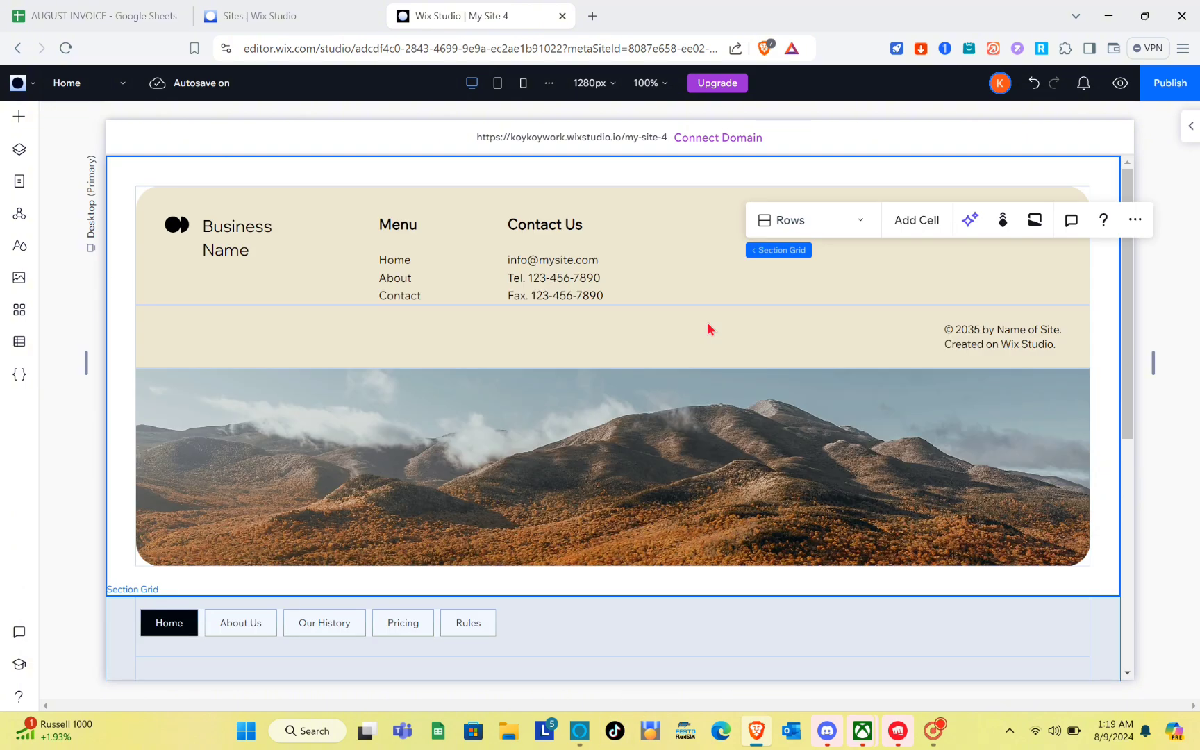
click(702, 257)
right_click(700, 250)
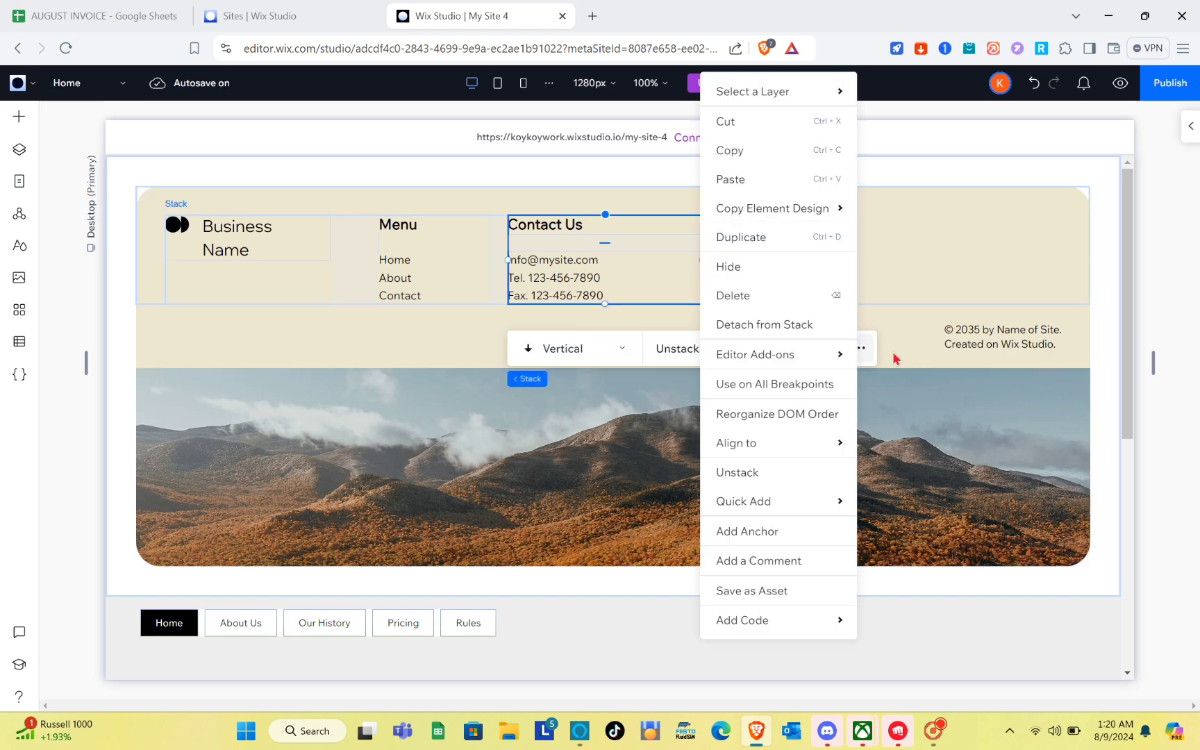
click(1087, 271)
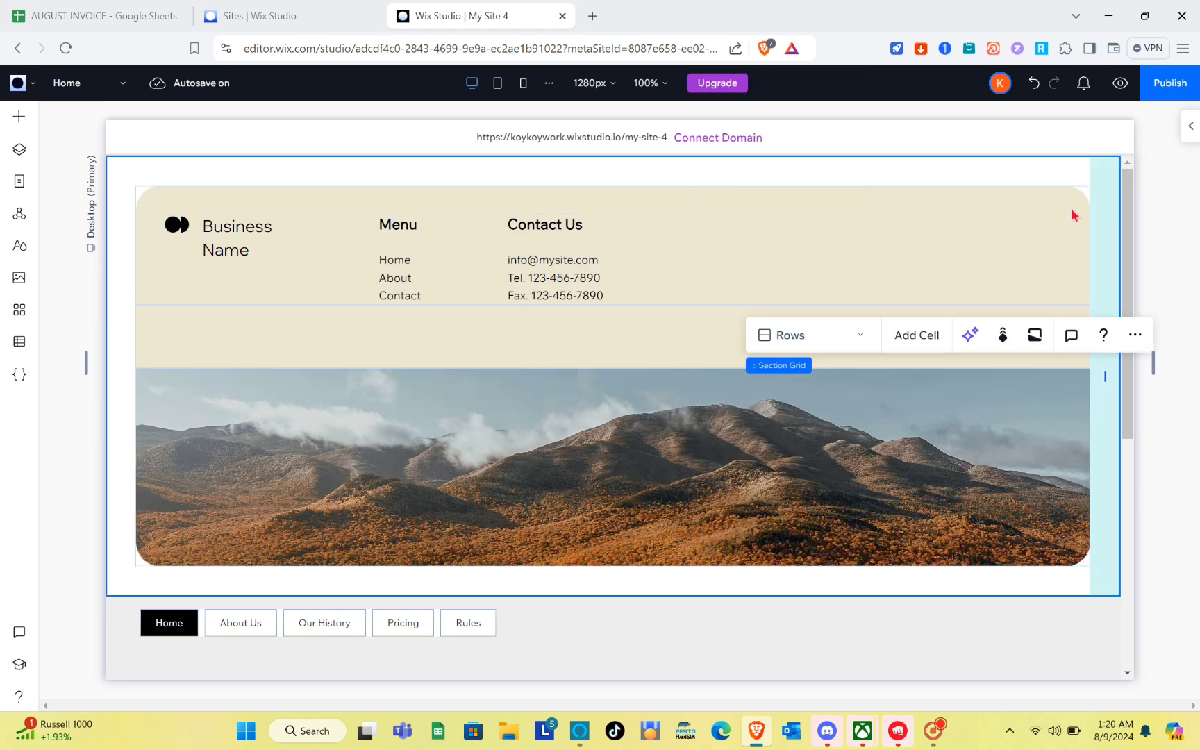
click(1056, 198)
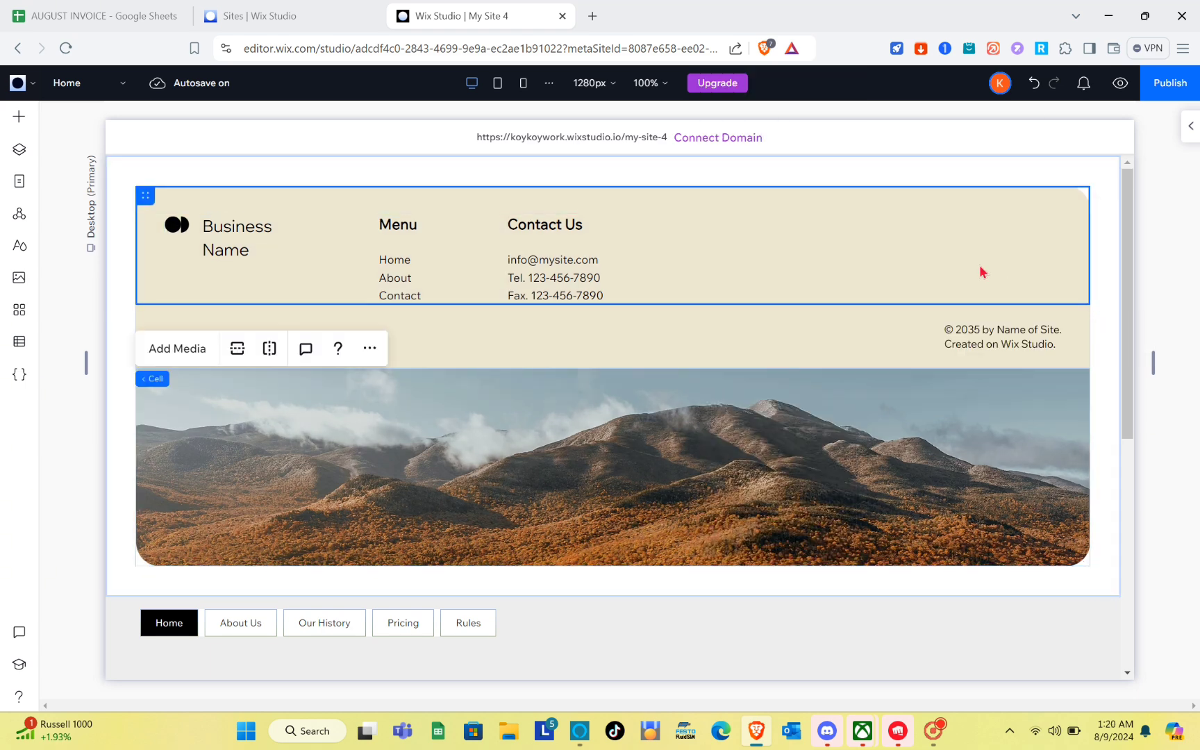
click(1056, 411)
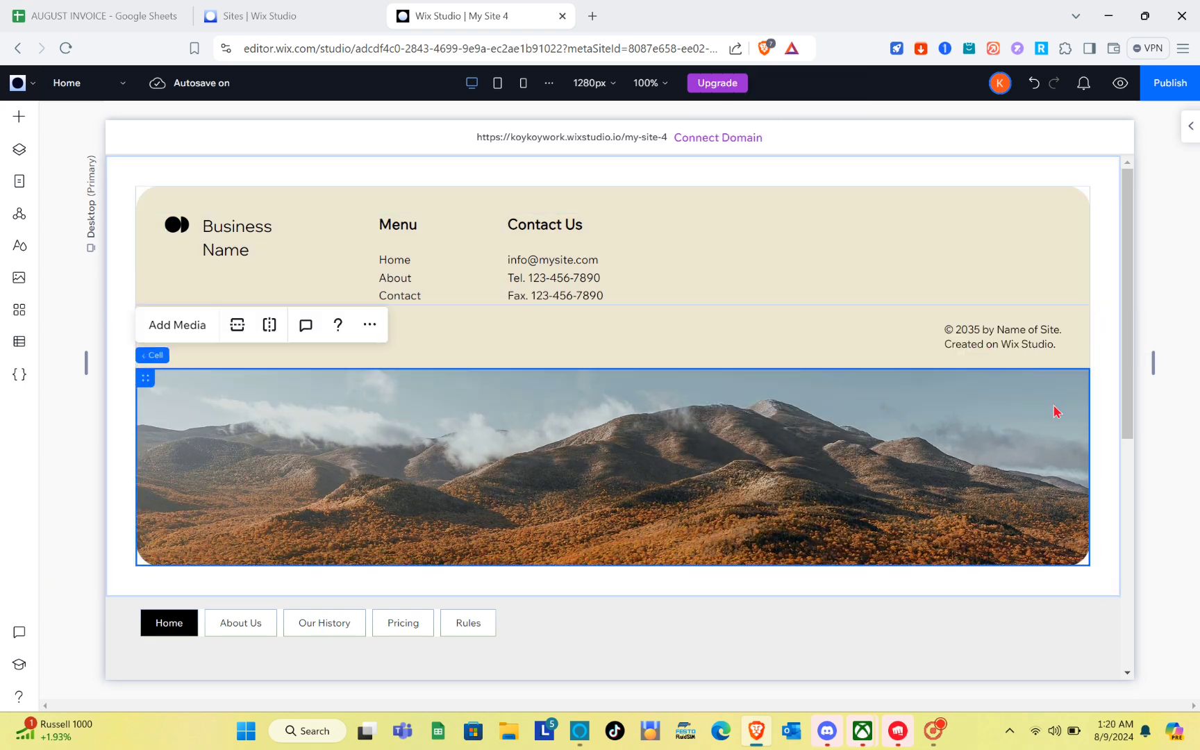
Select the old footer's whole section grid and delete it.
click(1103, 324)
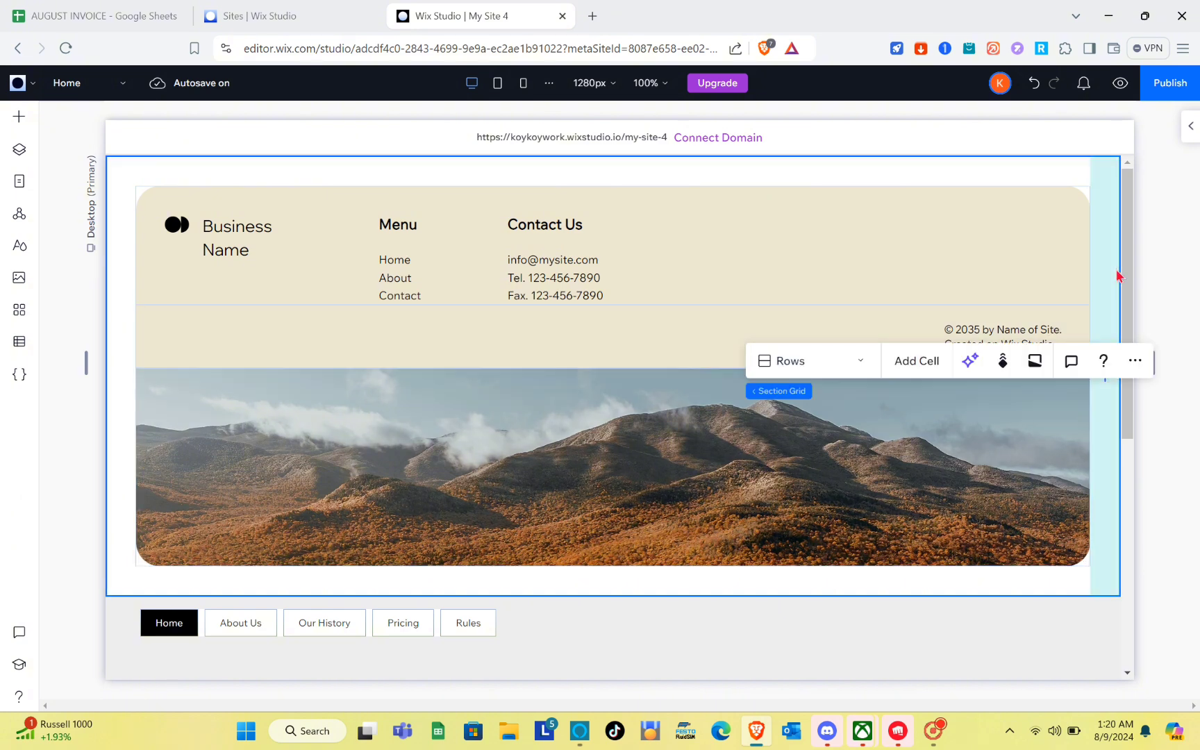
click(1145, 368)
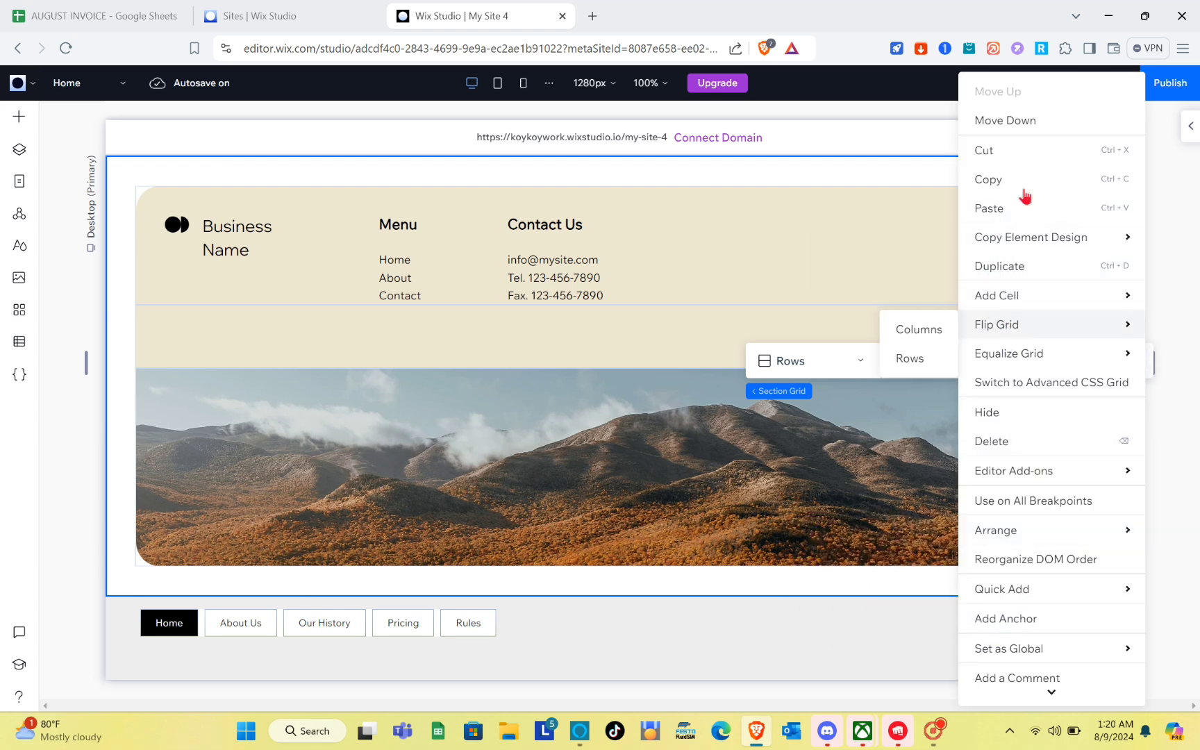
click(808, 262)
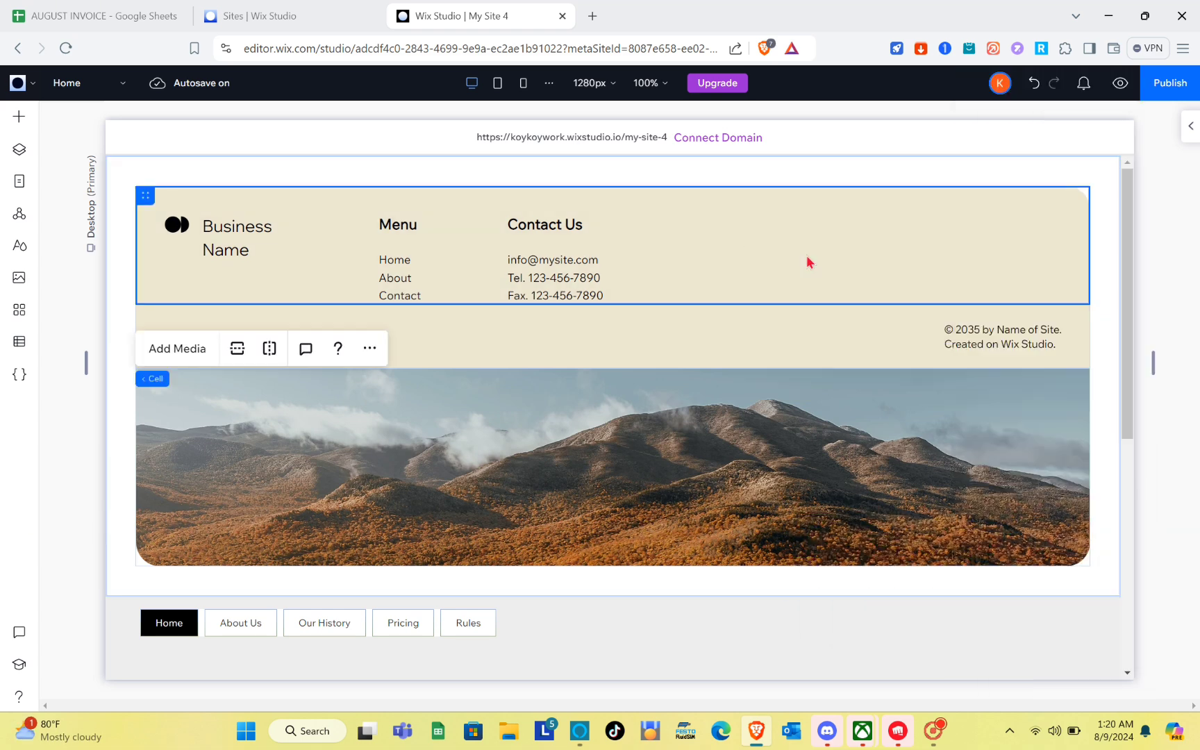
click(994, 180)
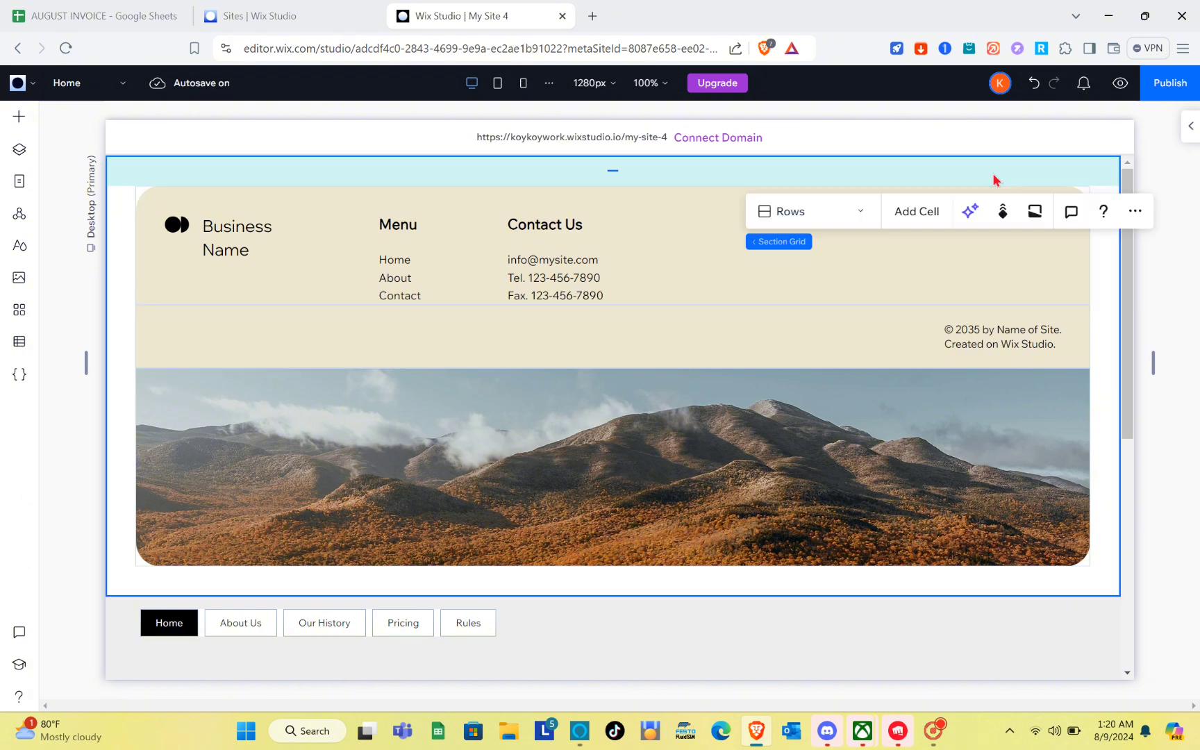
key(Delete)
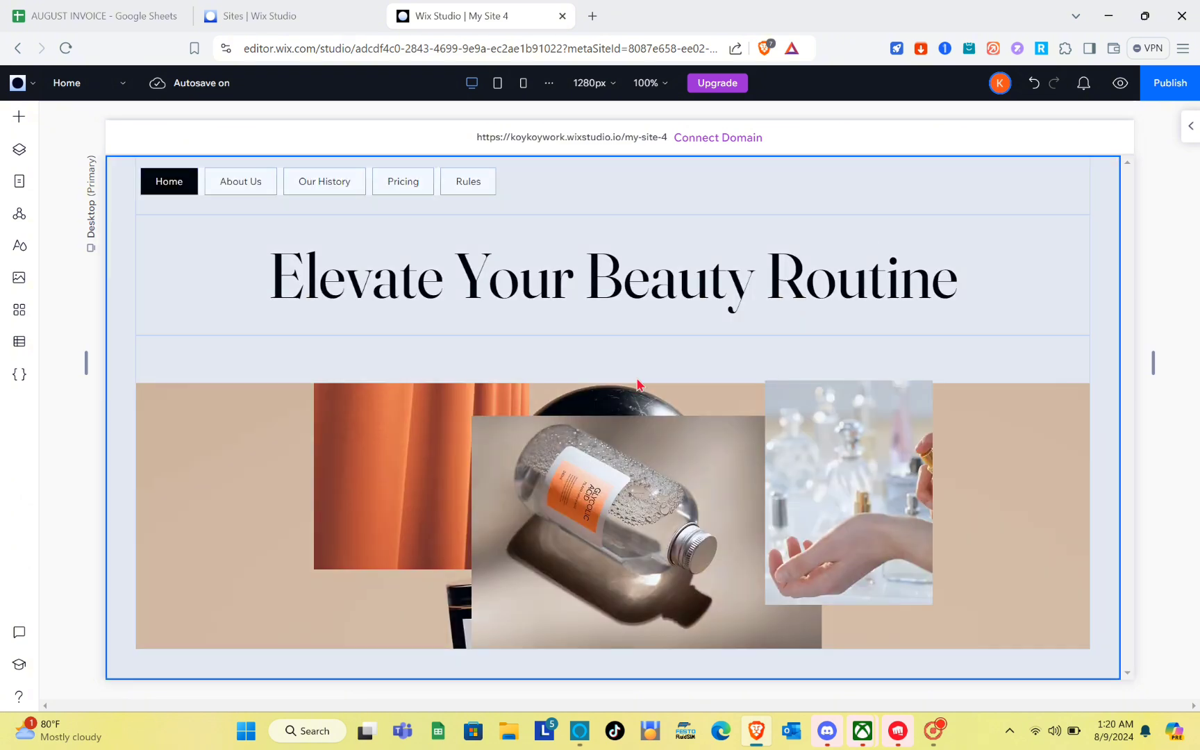
Add a new section below and insert the beige mountain-photo footer from Sections > Footers.
mouse_move(611, 675)
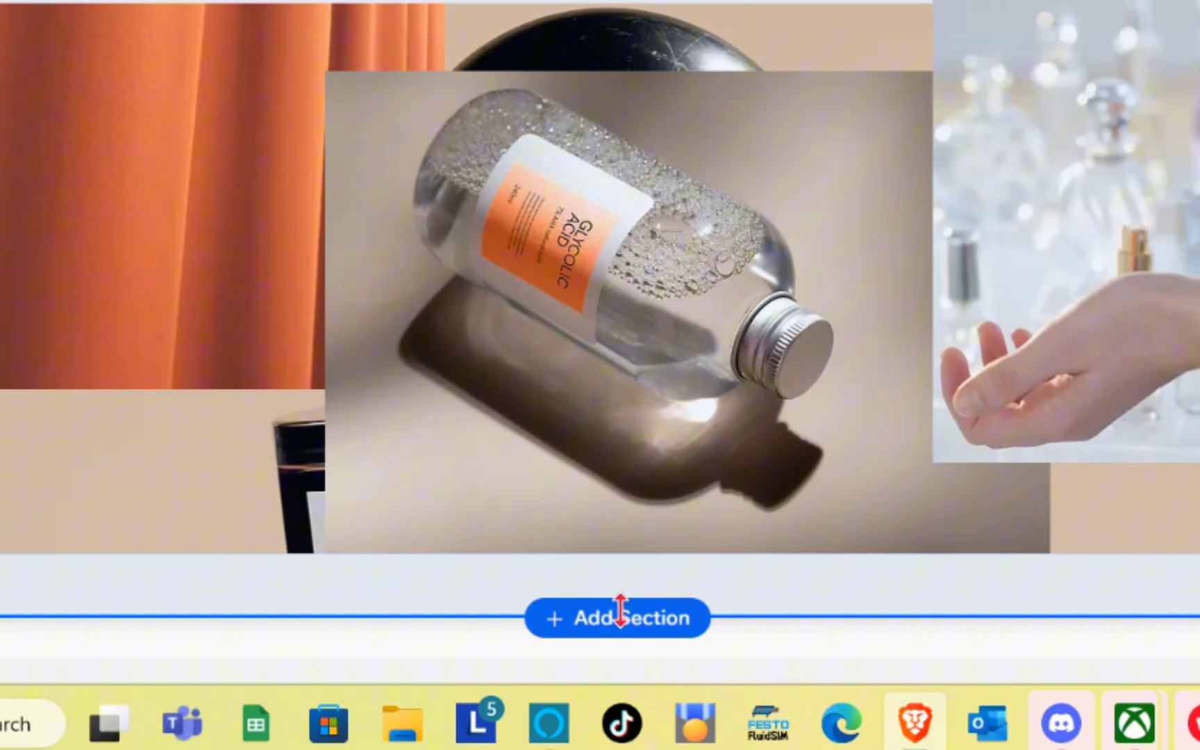
click(616, 680)
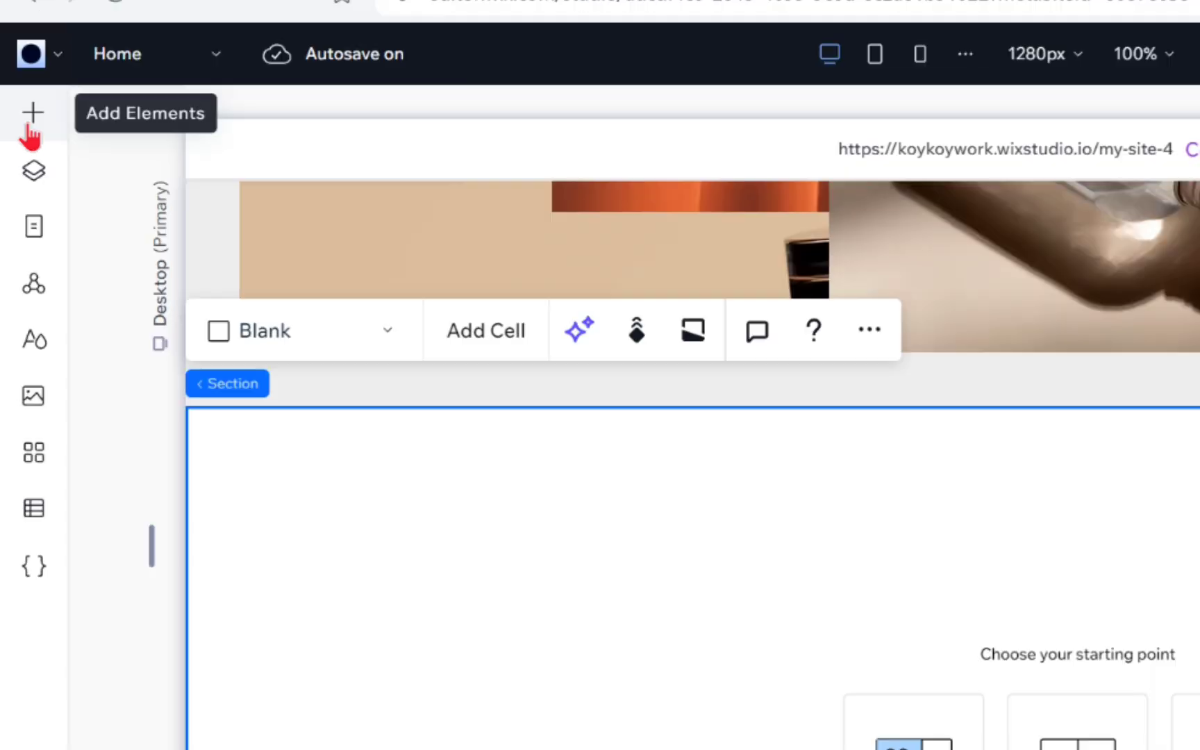
click(17, 116)
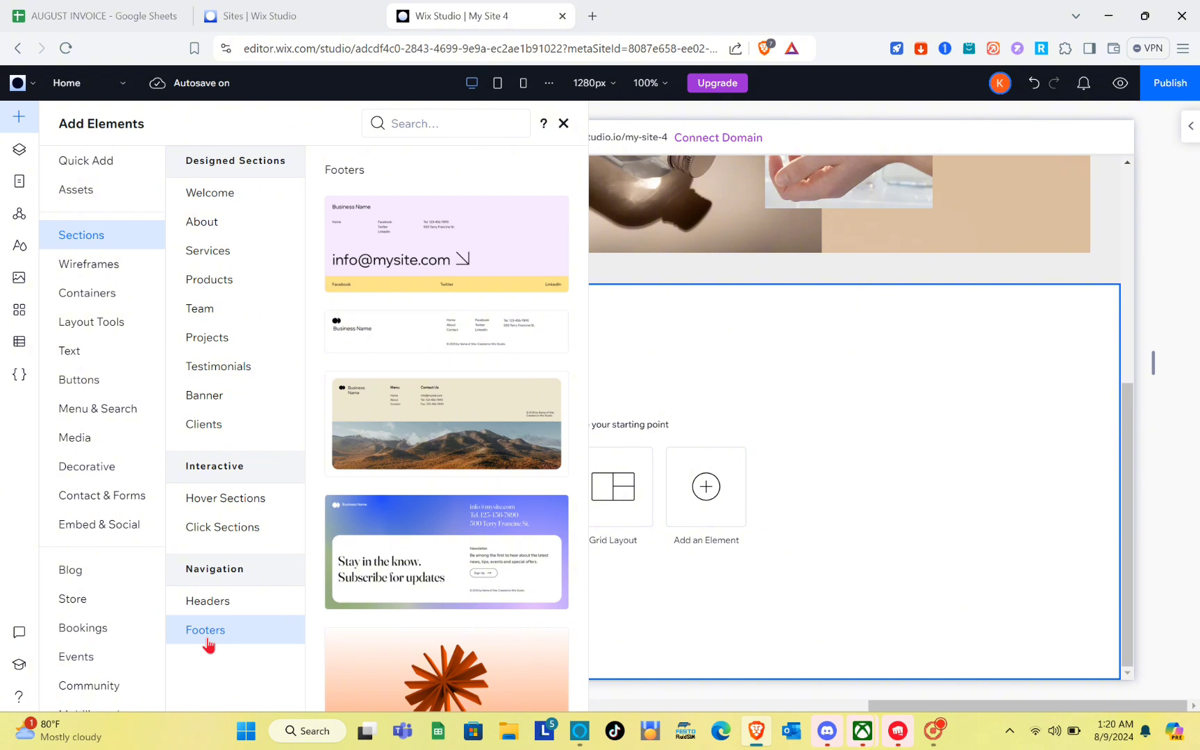
click(430, 414)
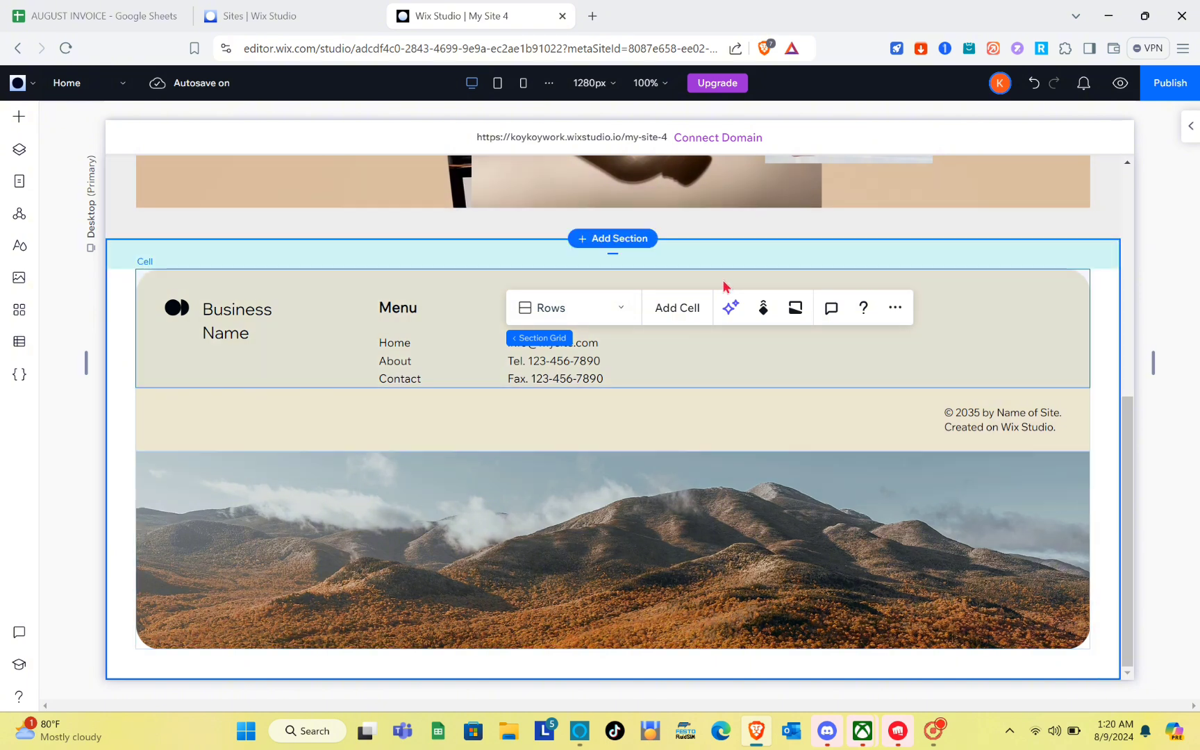
click(331, 311)
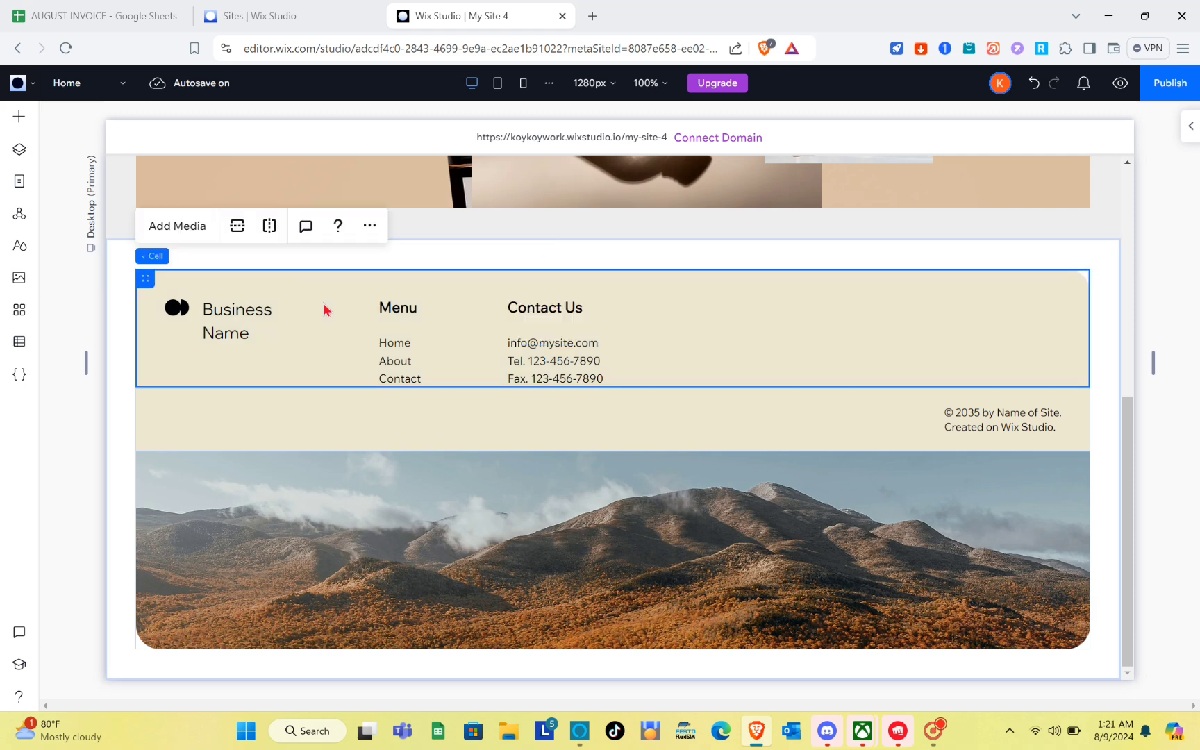
click(264, 430)
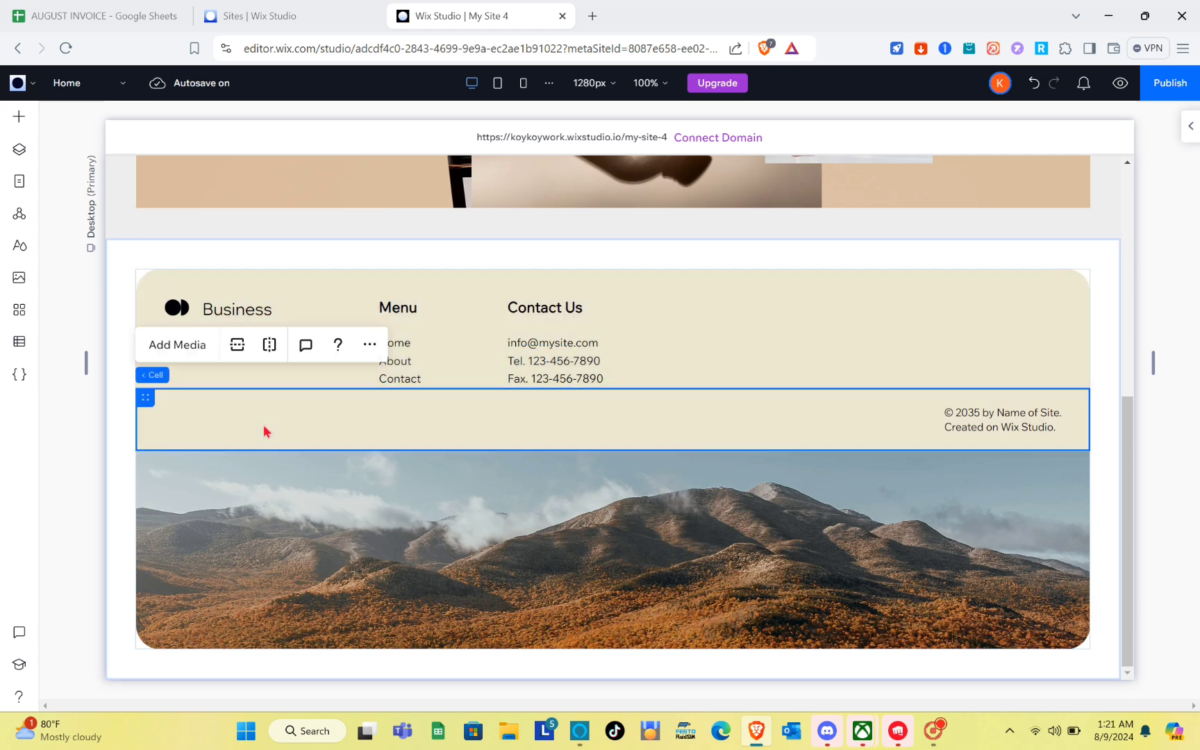
click(240, 523)
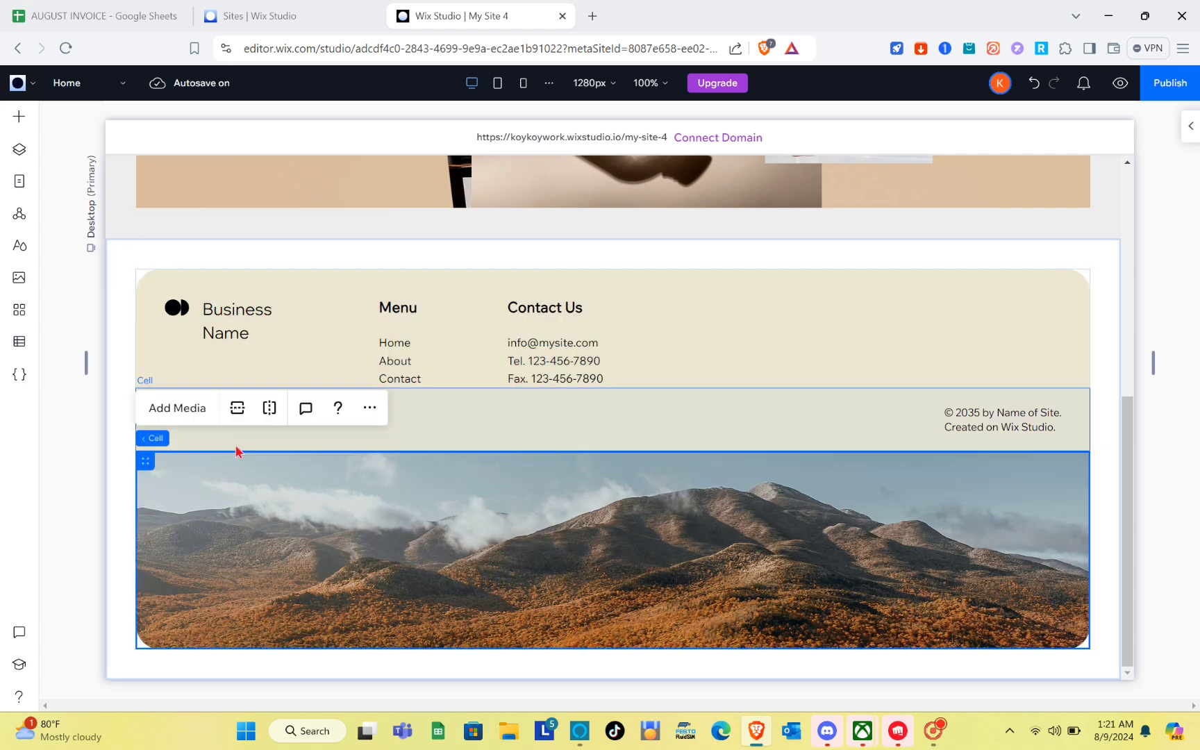
click(614, 283)
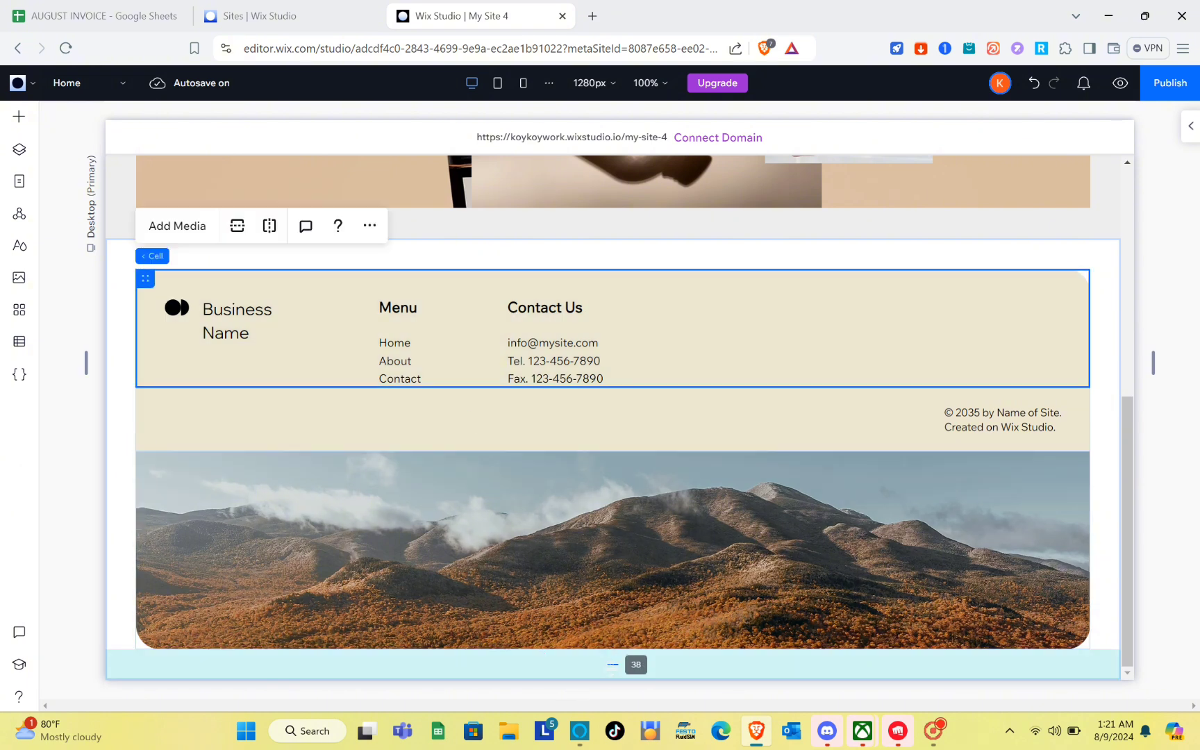
click(614, 661)
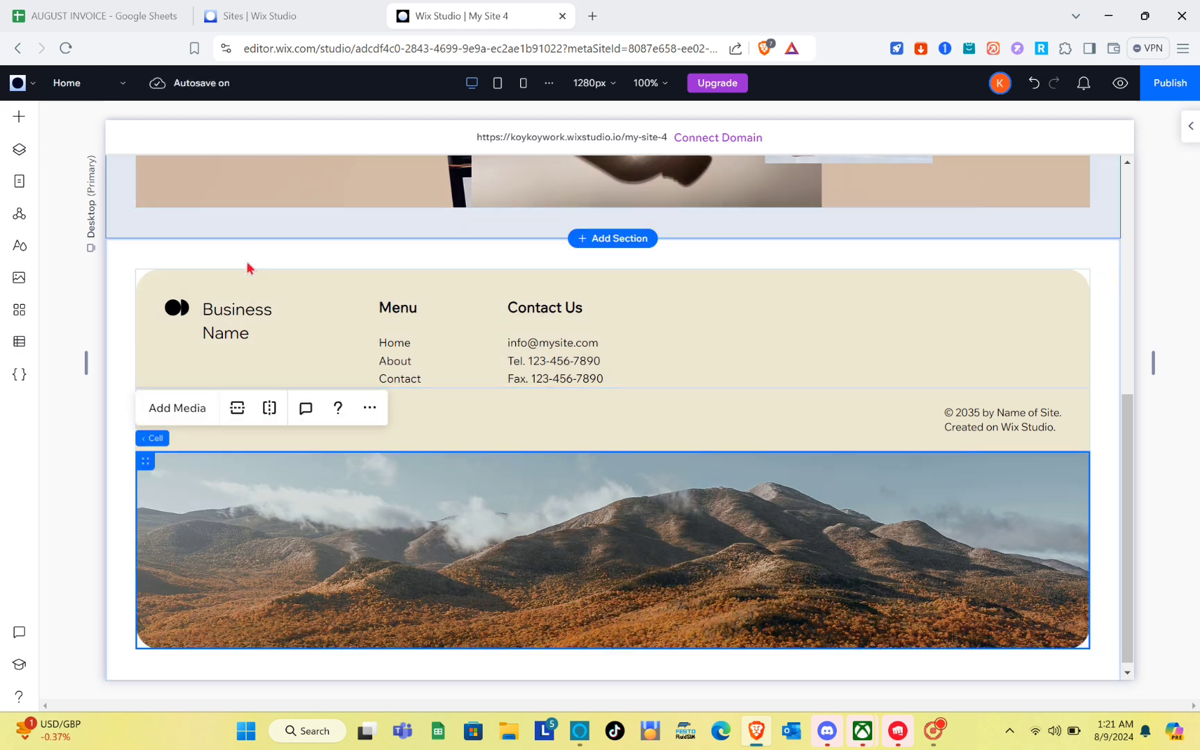
click(282, 323)
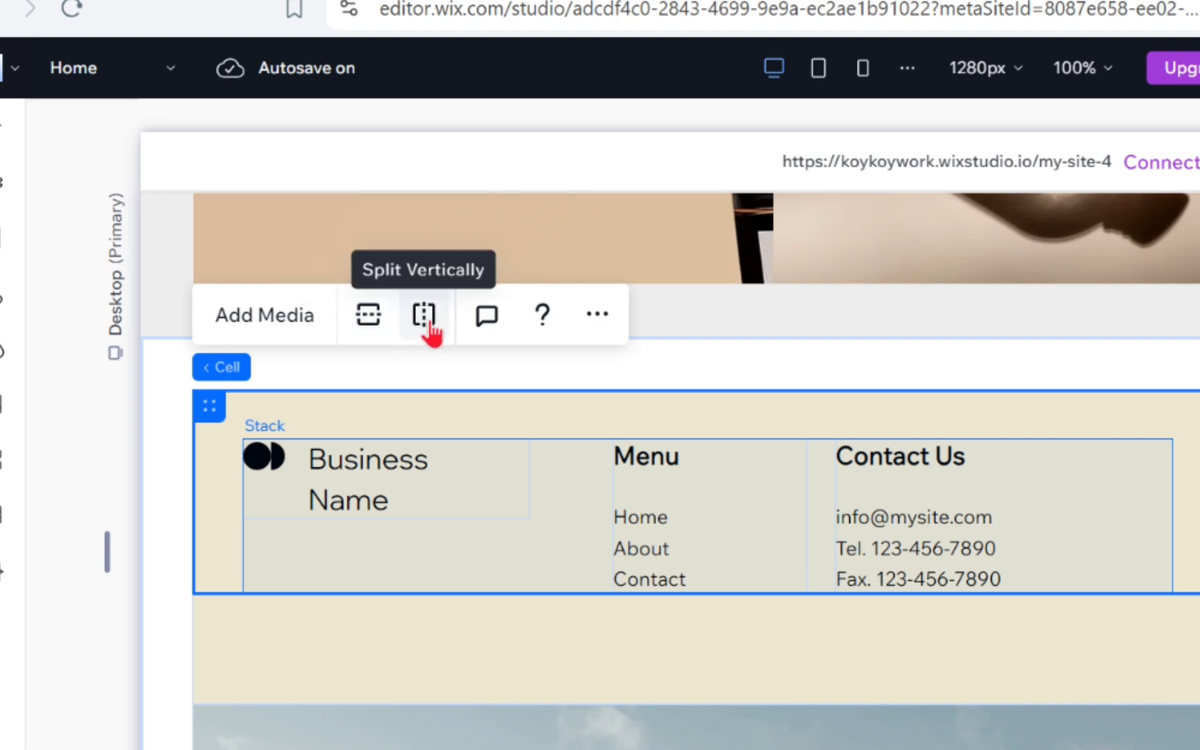
click(764, 726)
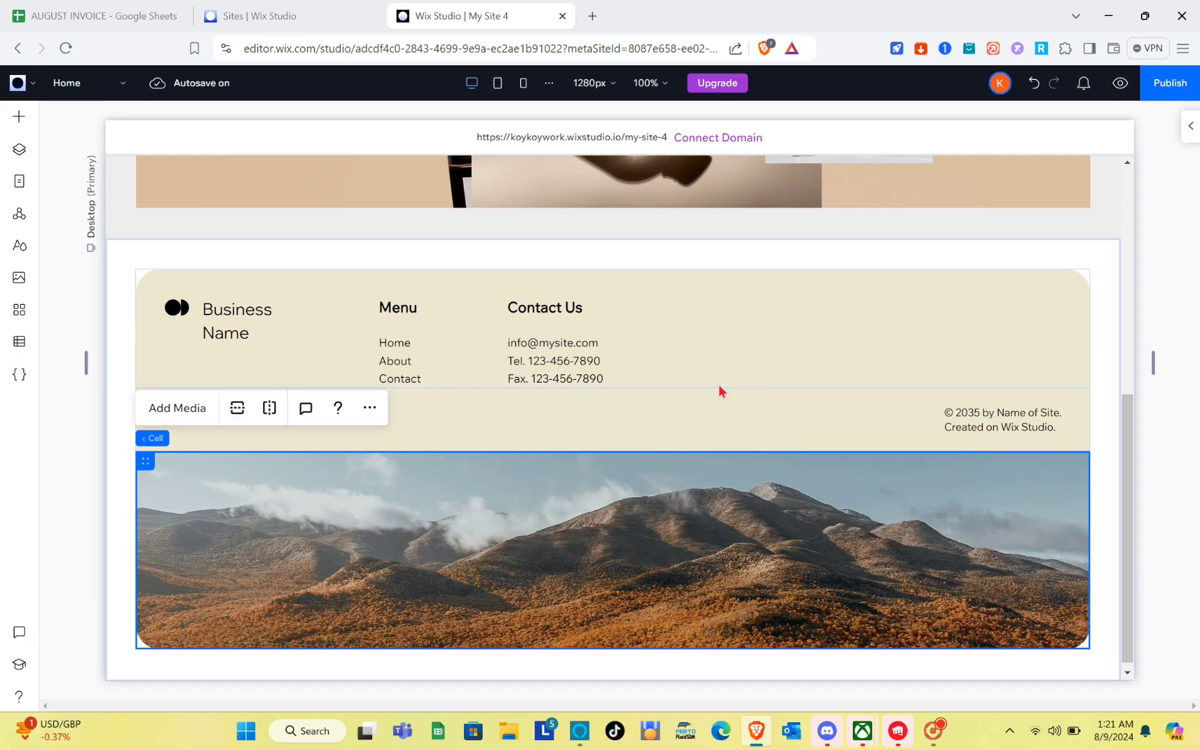
click(661, 318)
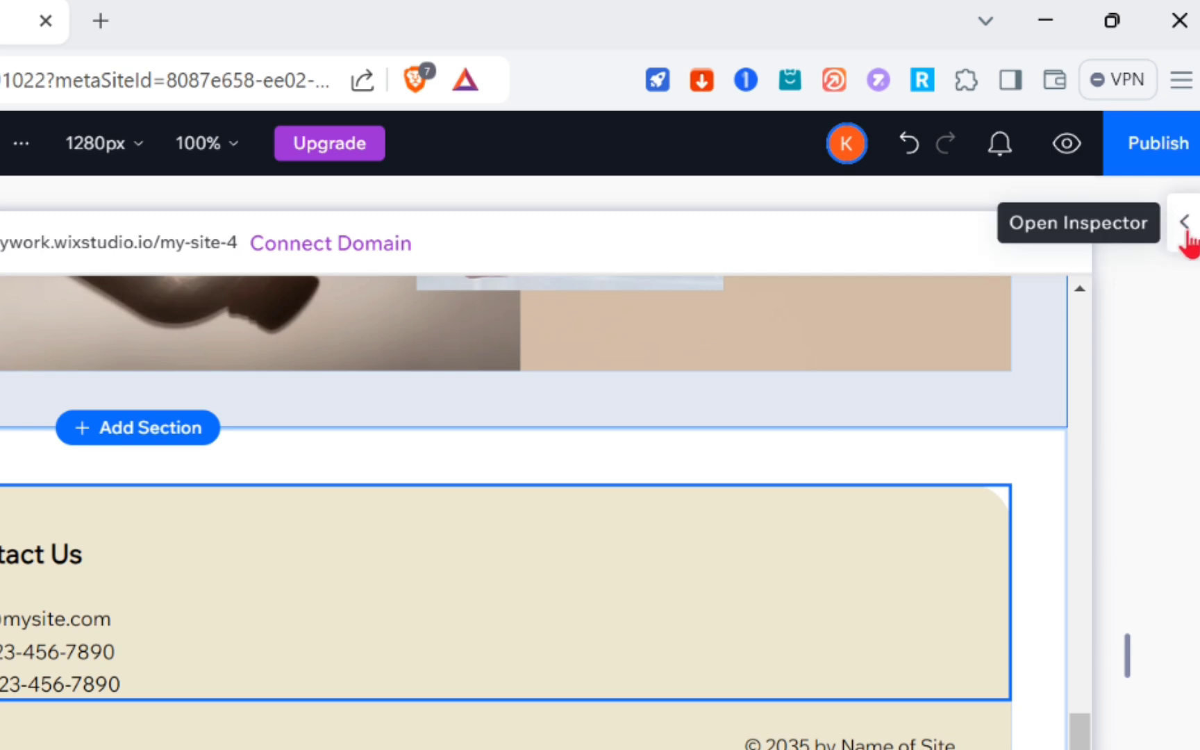
click(1185, 227)
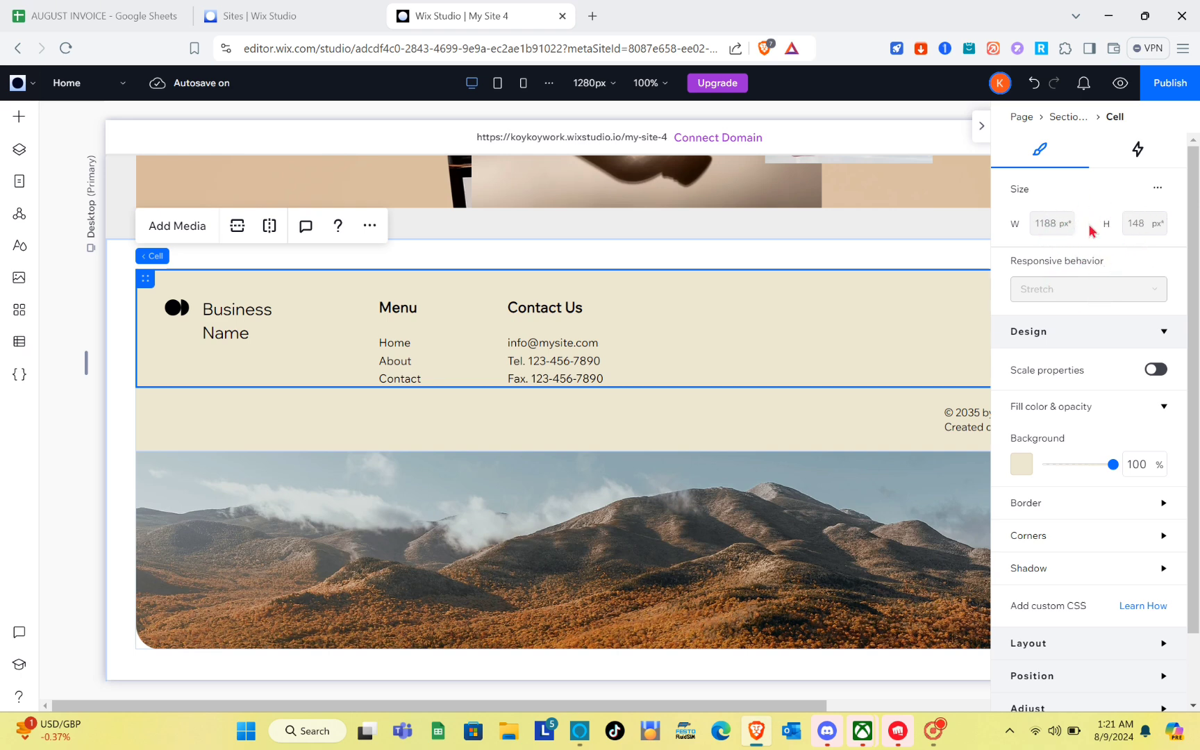
Open the top cell's inspector and bring up its background colour picker.
click(1158, 188)
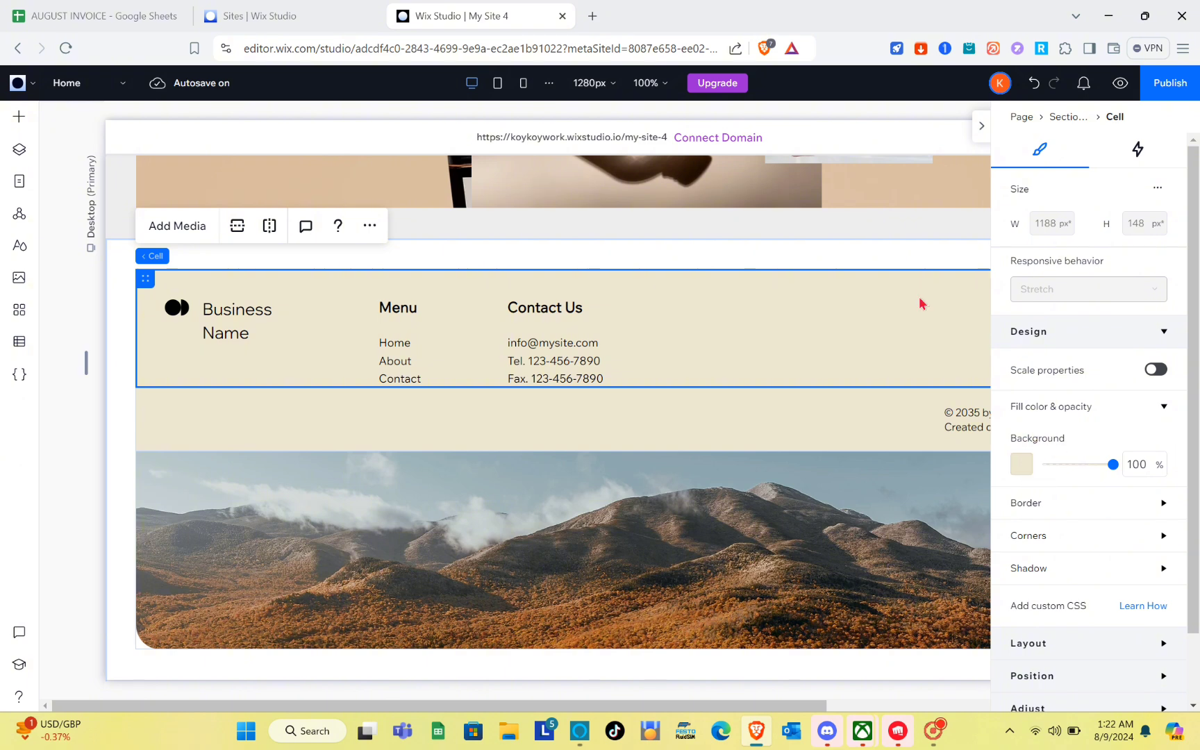
click(1024, 464)
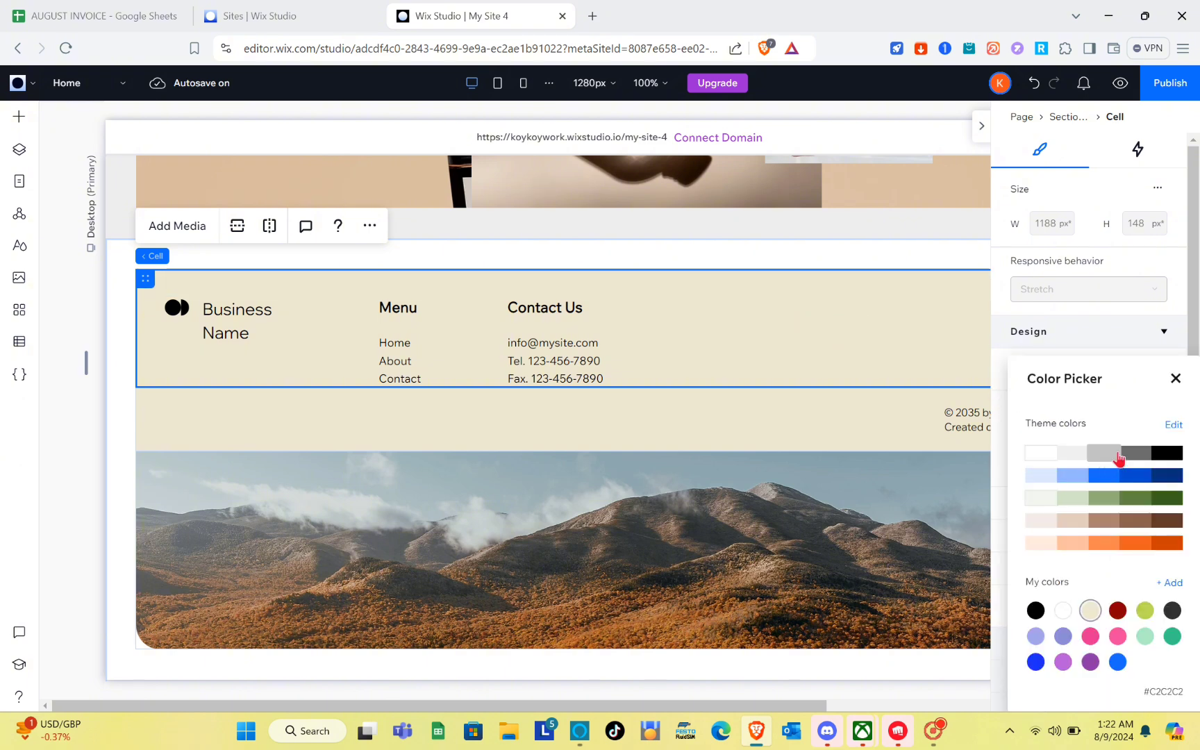
Give the top footer cell a custom rose #BF8080 background.
click(1142, 457)
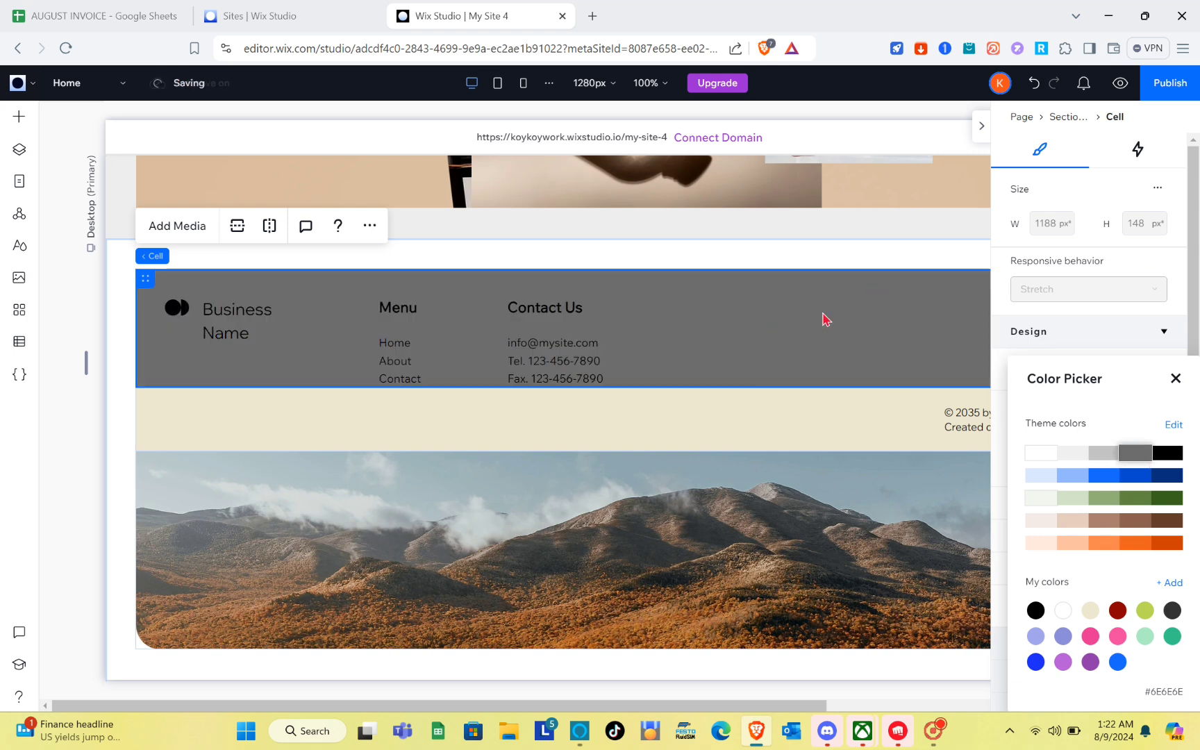
click(1173, 587)
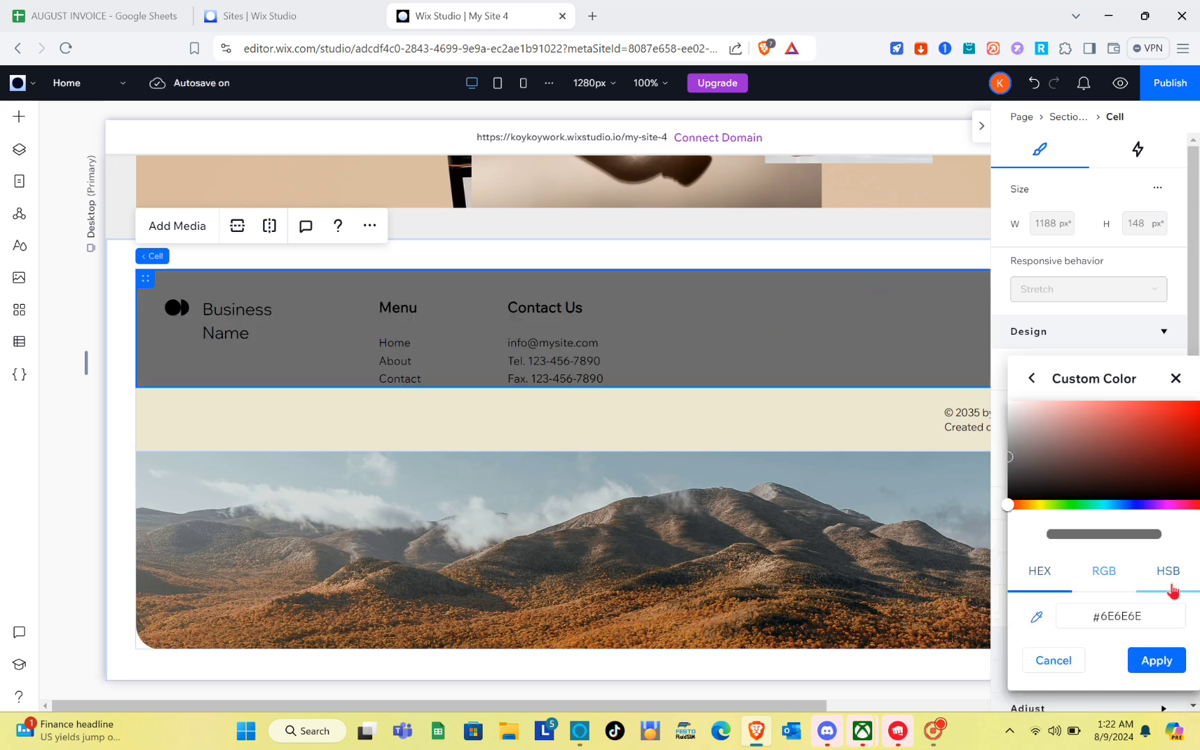
drag(1016, 463, 1074, 431)
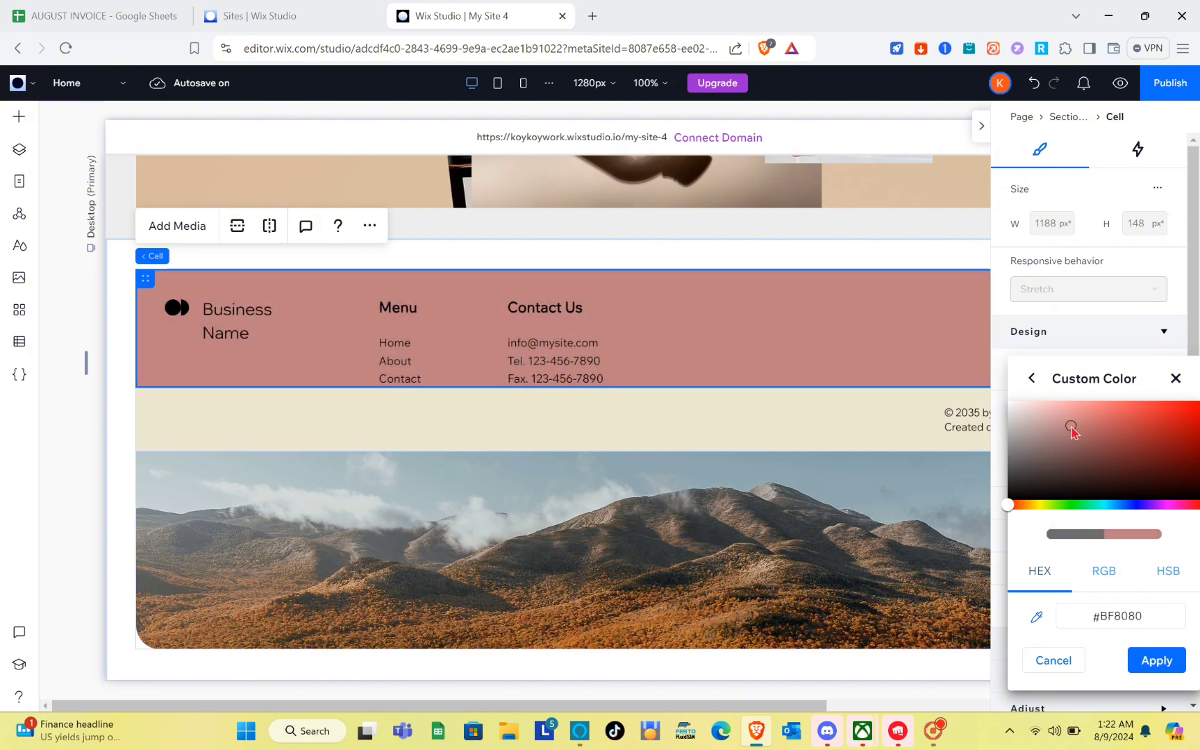
click(1177, 380)
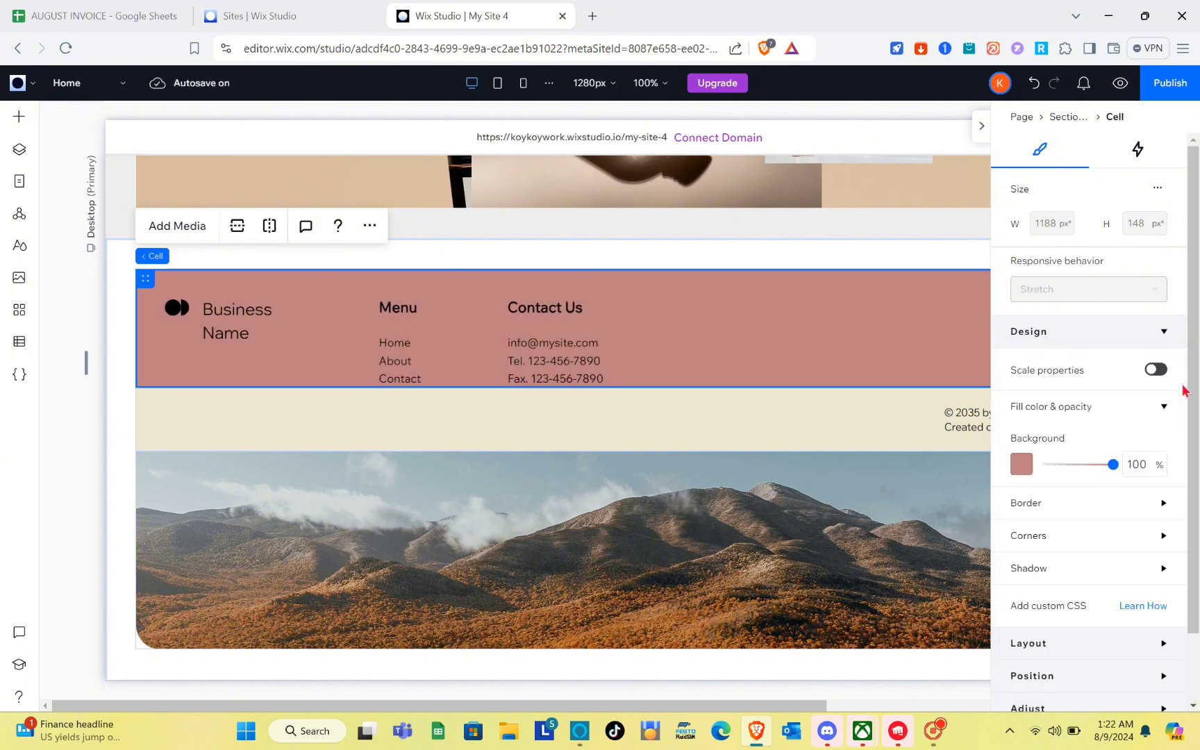
scroll(1035, 497, down, 2)
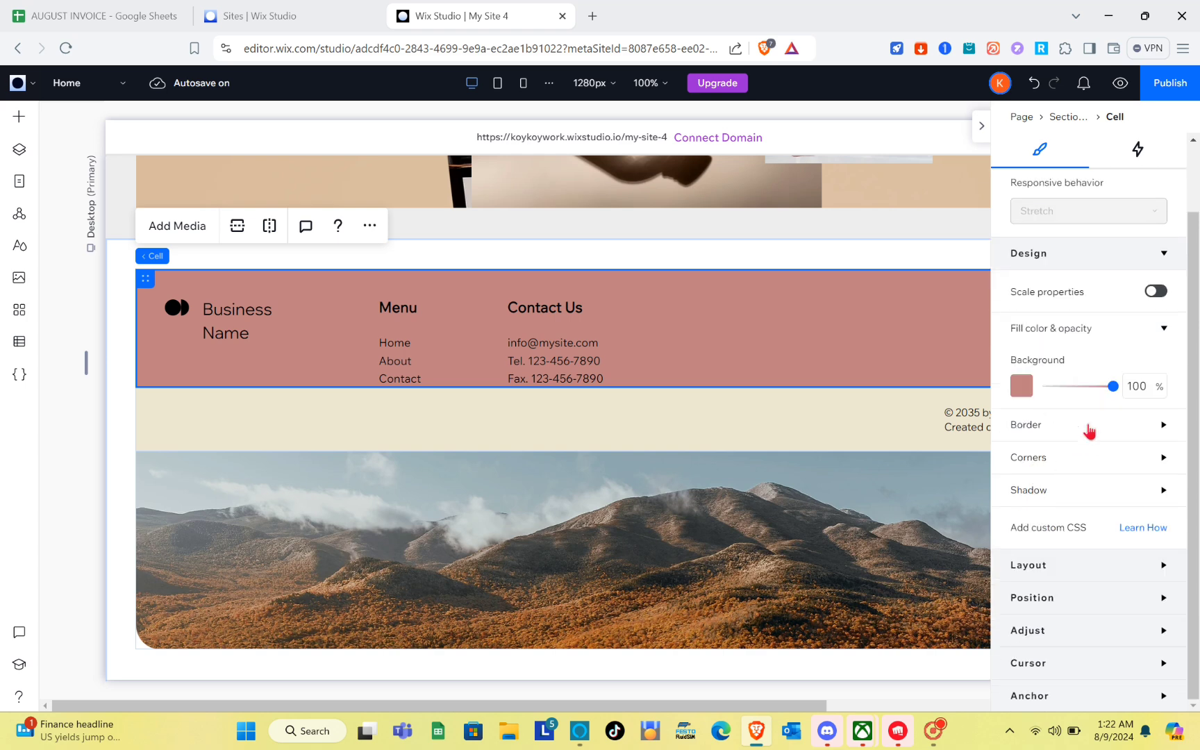
Expand the rose cell's Borders and Corners settings, with 30 px top corners.
click(1159, 426)
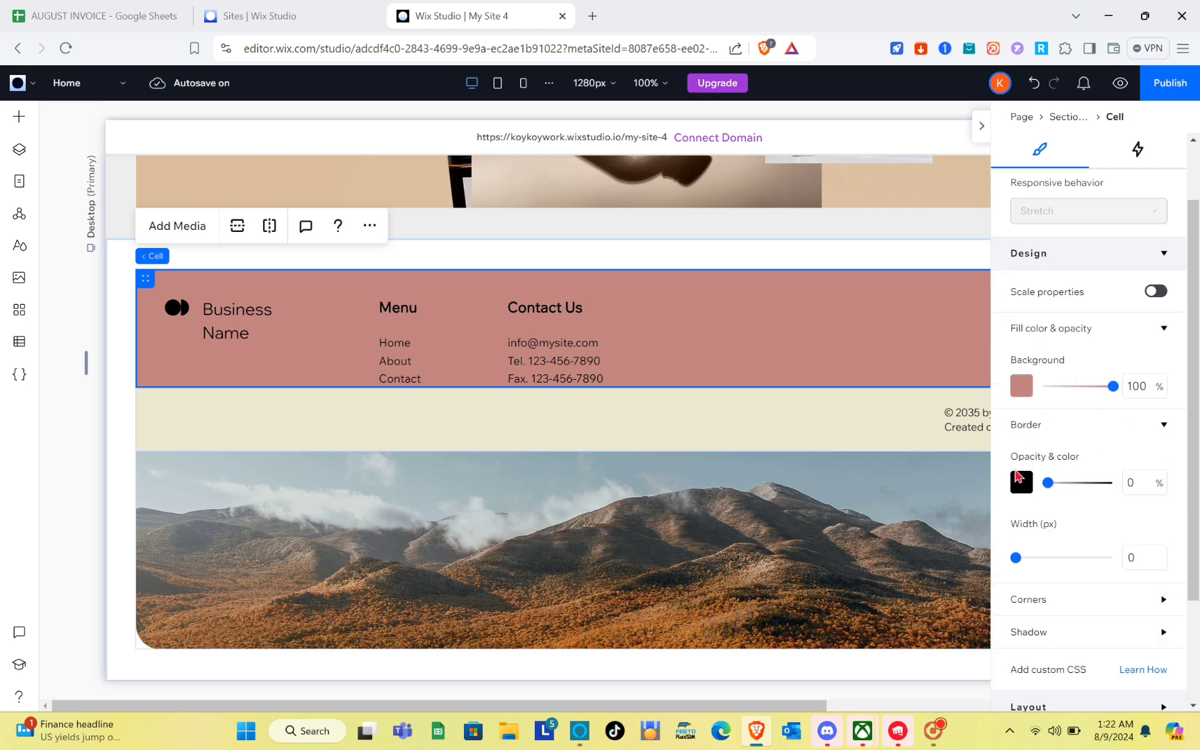
drag(1051, 486, 1076, 483)
scroll(1036, 490, down, 2)
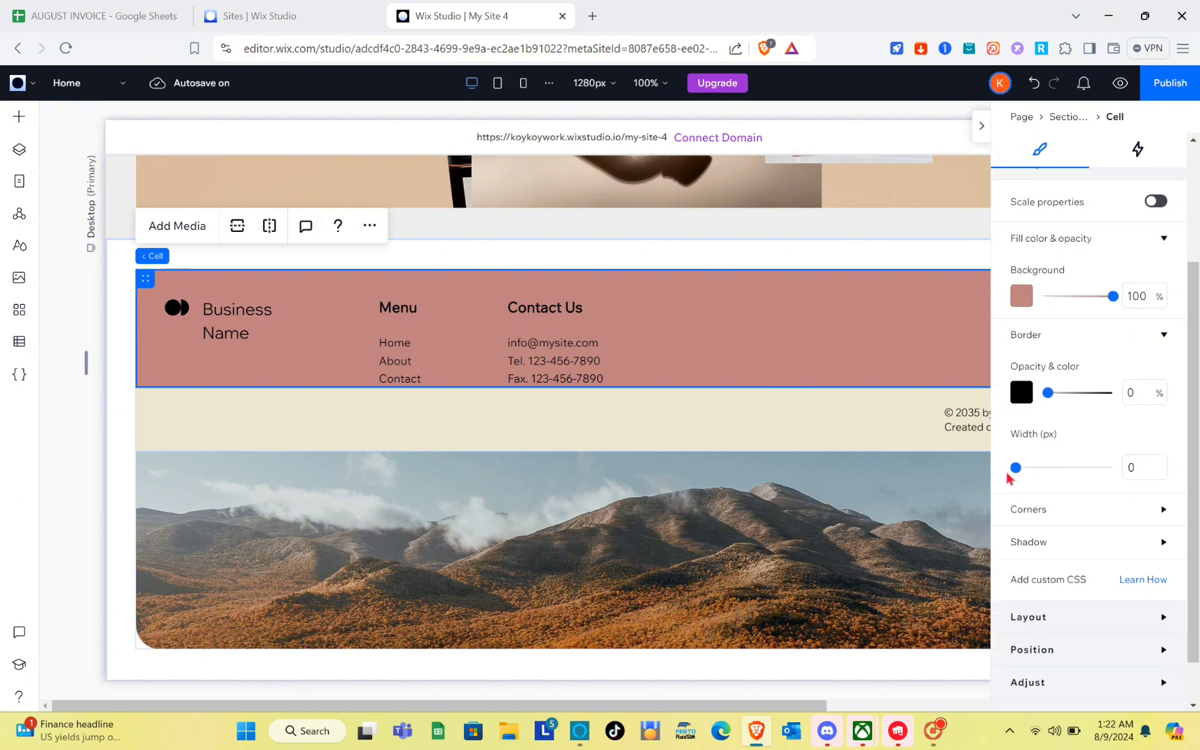
scroll(1051, 474, down, 1)
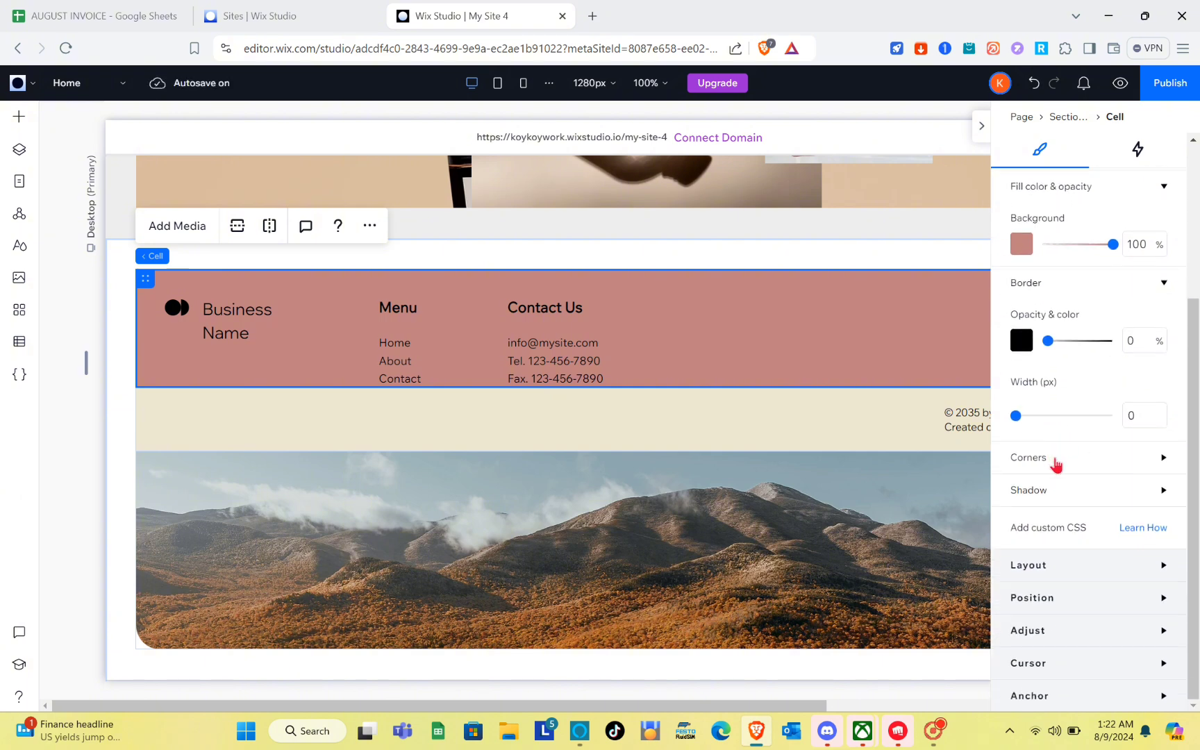
click(1165, 458)
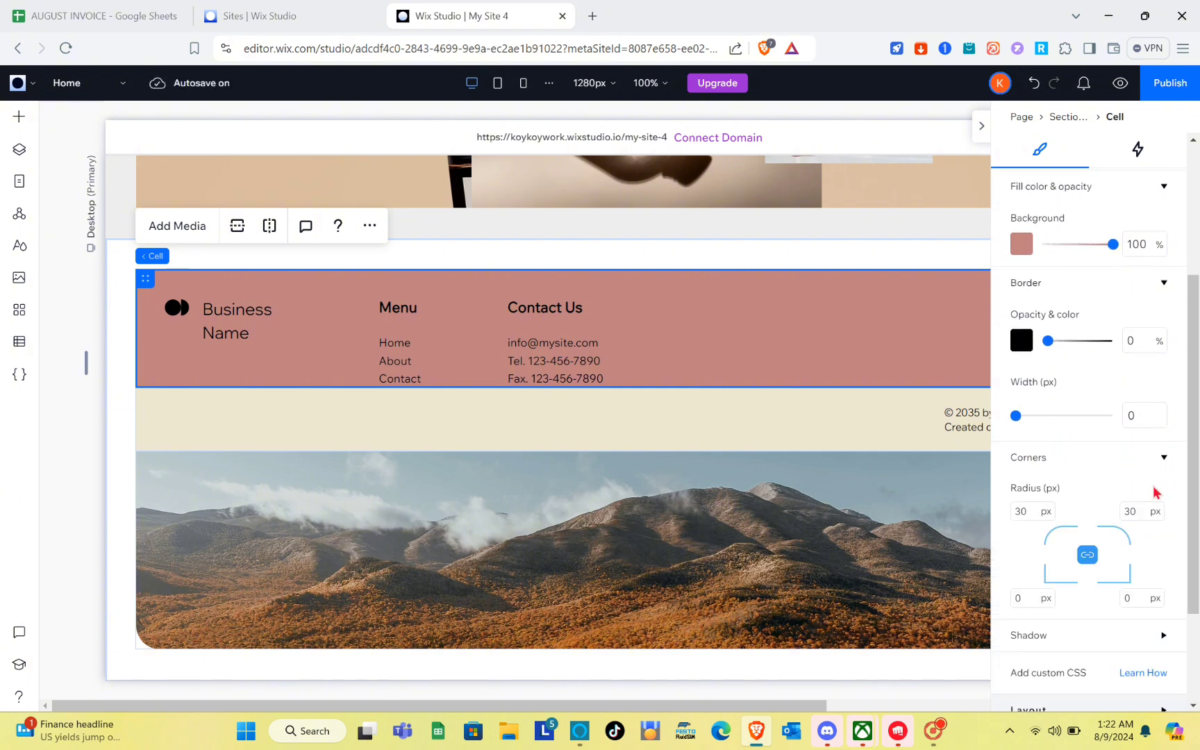
scroll(1155, 490, down, 3)
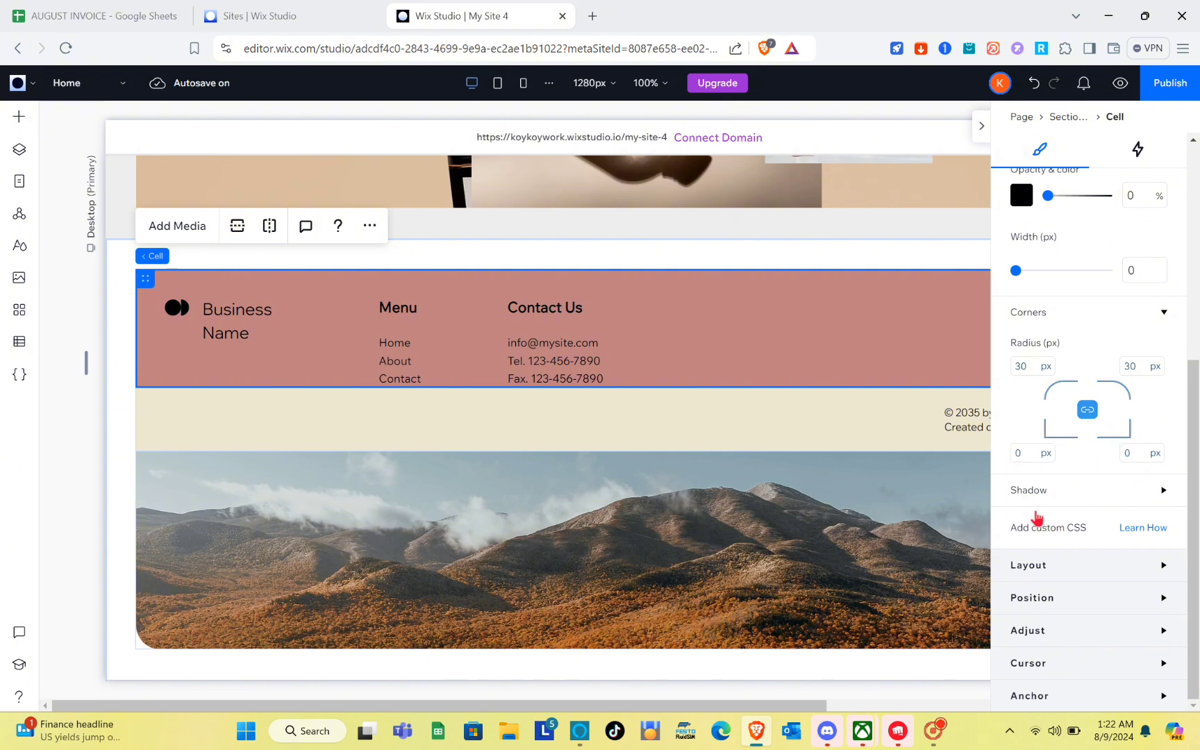
Expand the cell's Layout, Position and Adjust settings, keeping the position type as Default.
click(1159, 568)
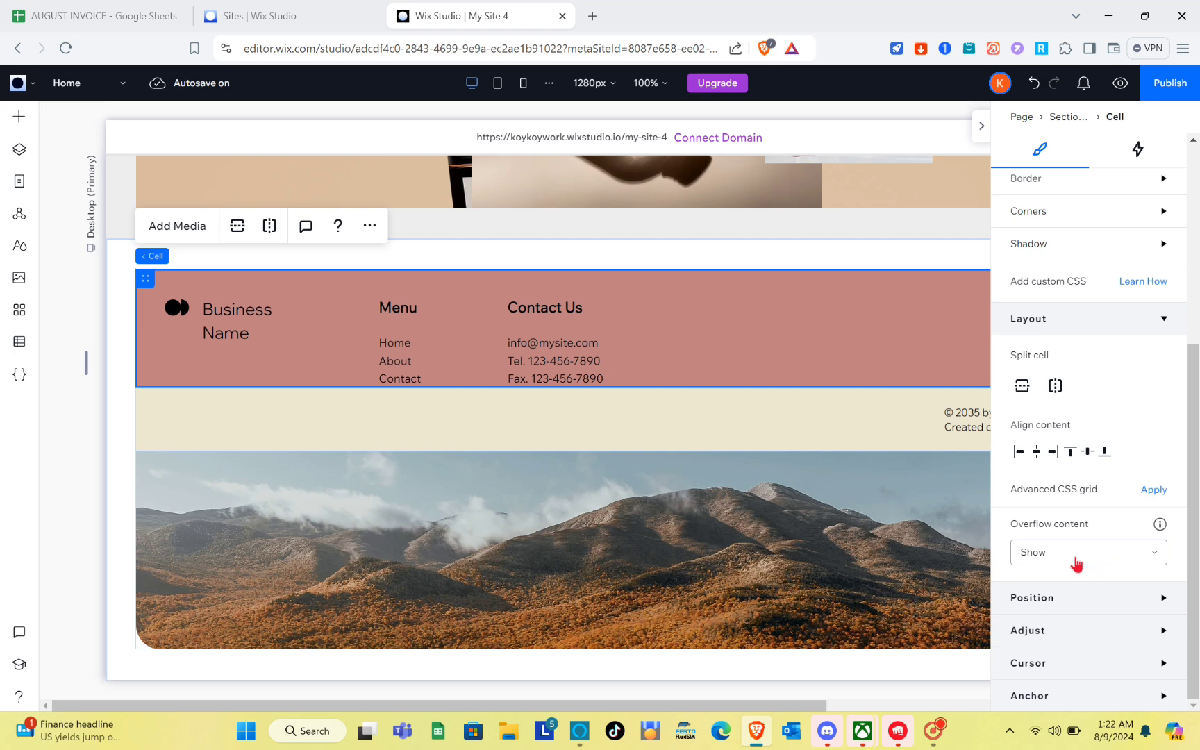
click(1163, 605)
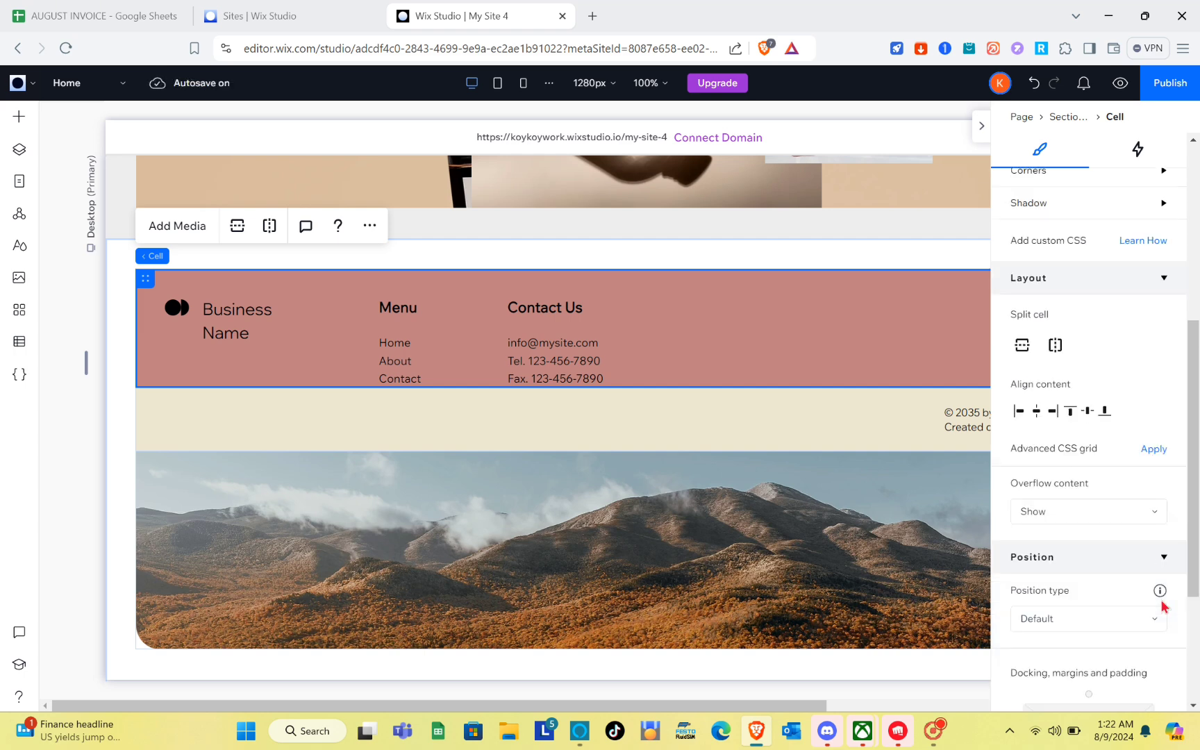
scroll(1091, 600, down, 3)
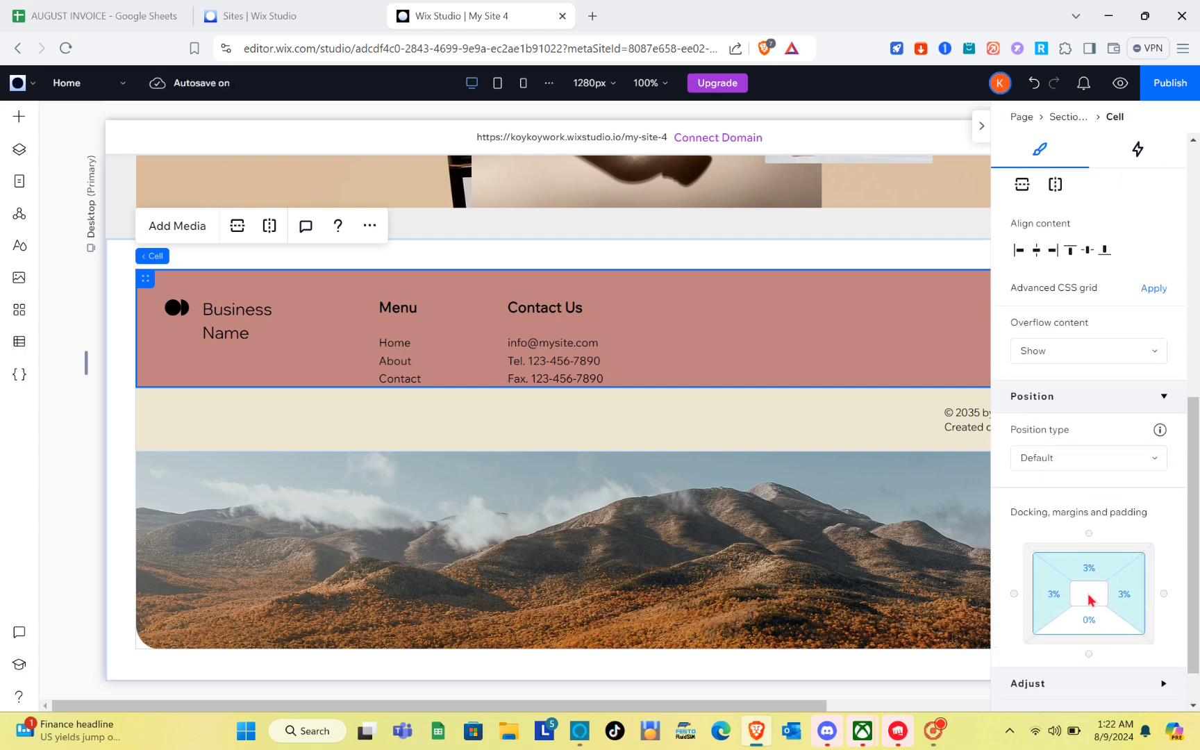
click(1124, 455)
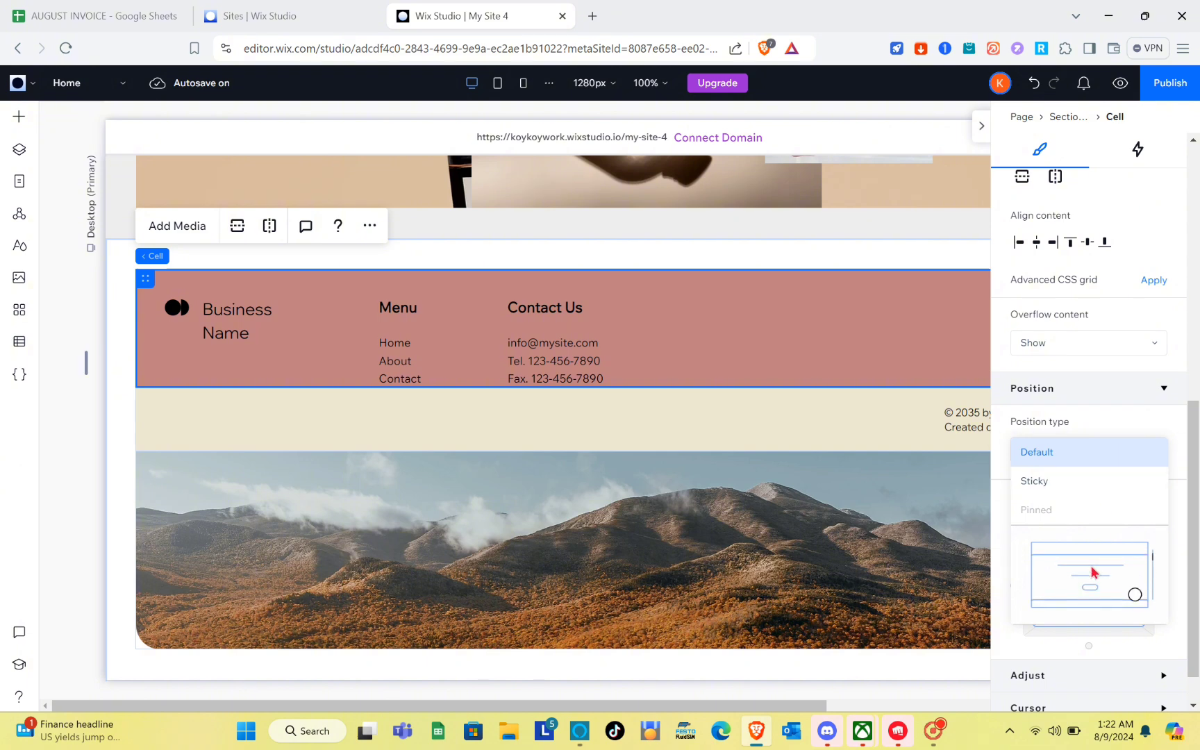
key(Escape)
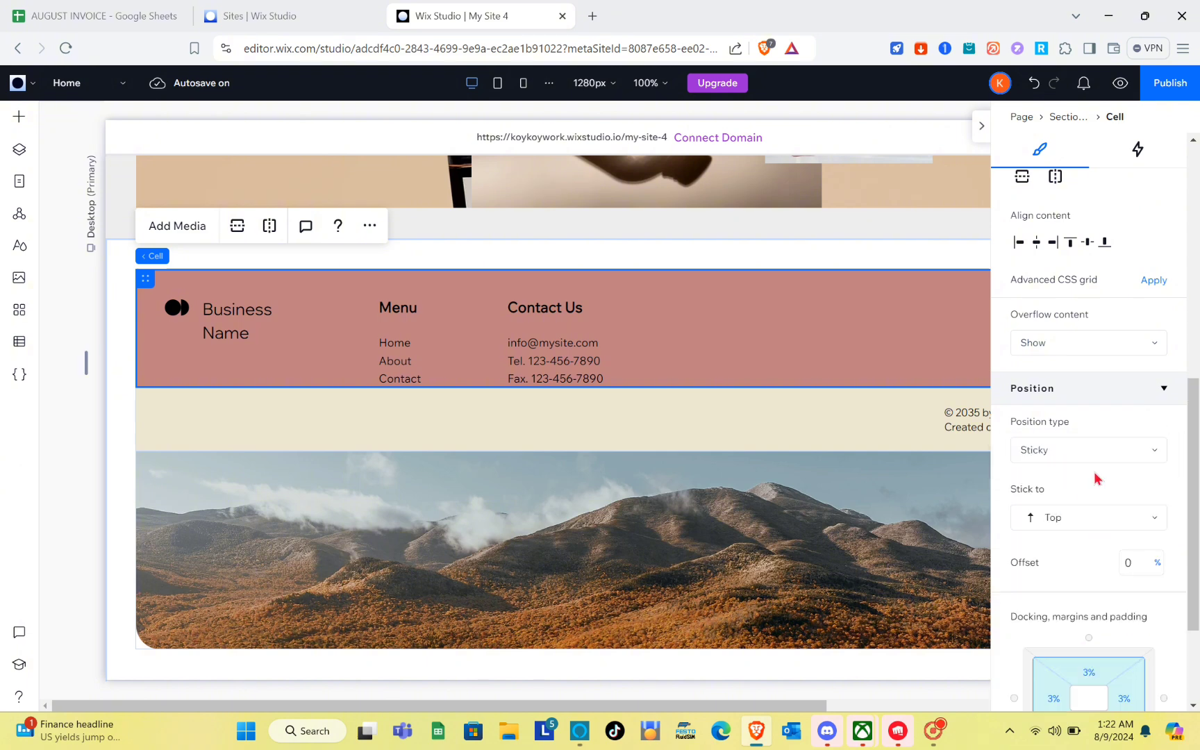
click(1088, 450)
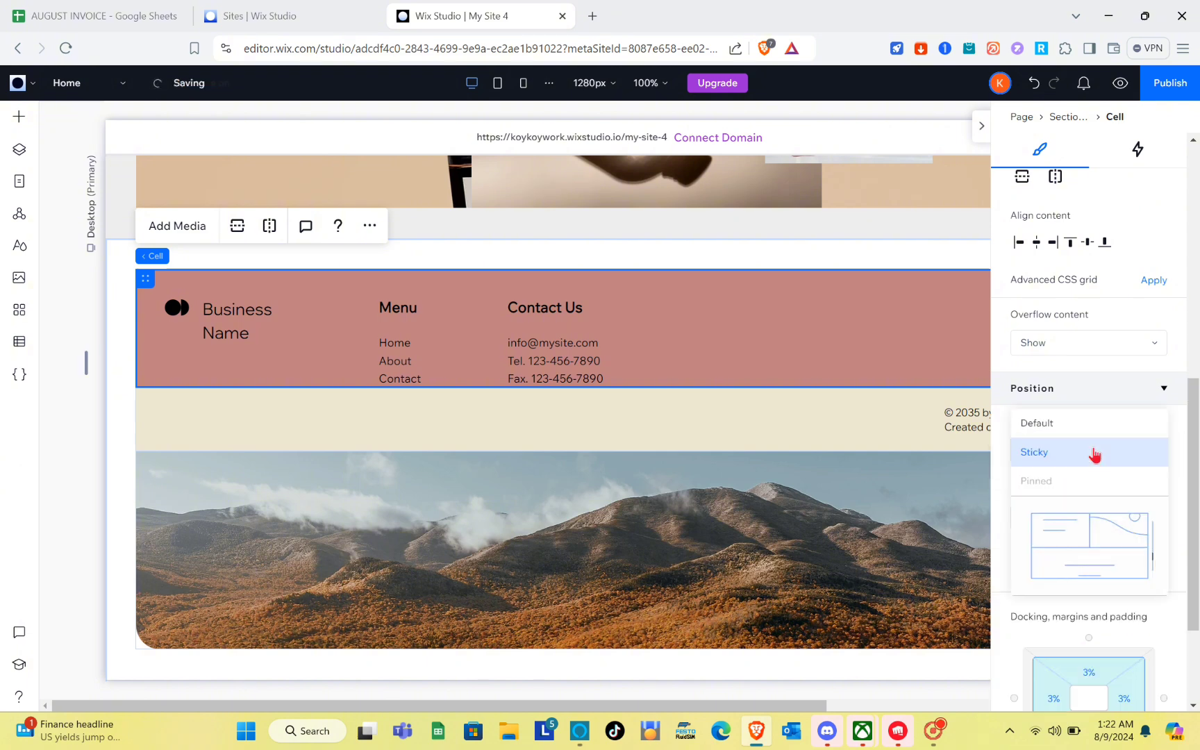
click(1051, 423)
scroll(1065, 507, down, 1)
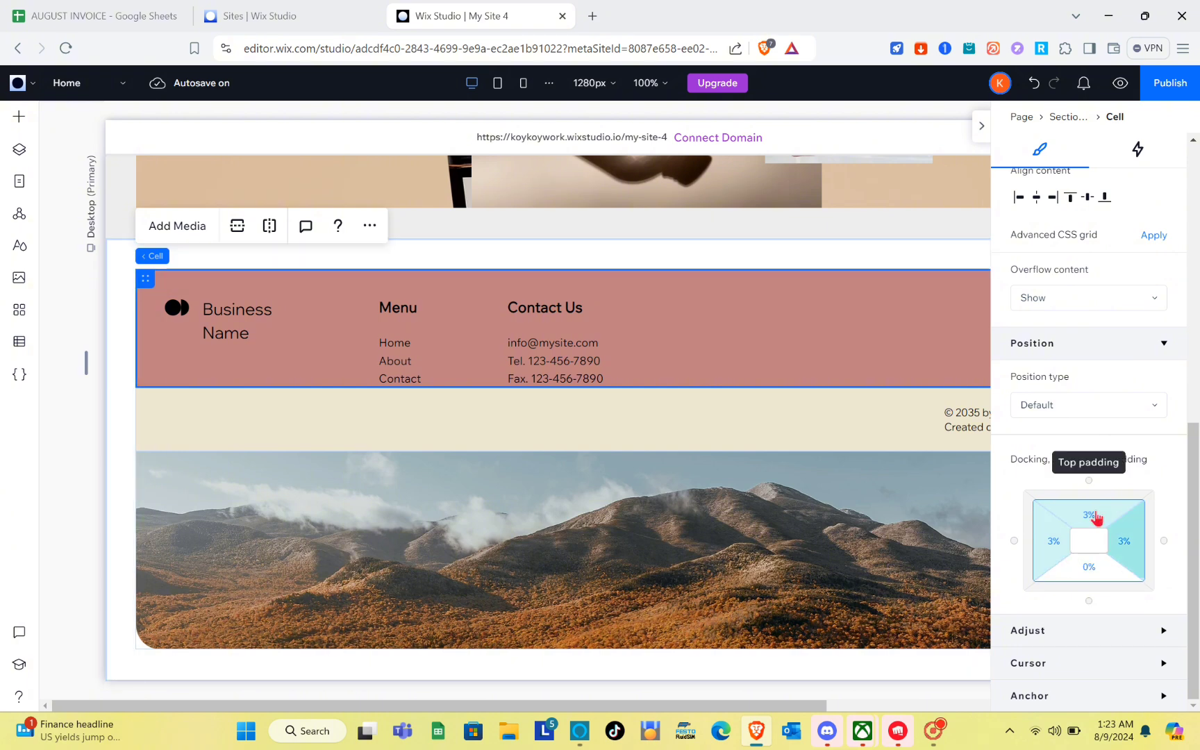
click(1166, 633)
scroll(1103, 629, down, 3)
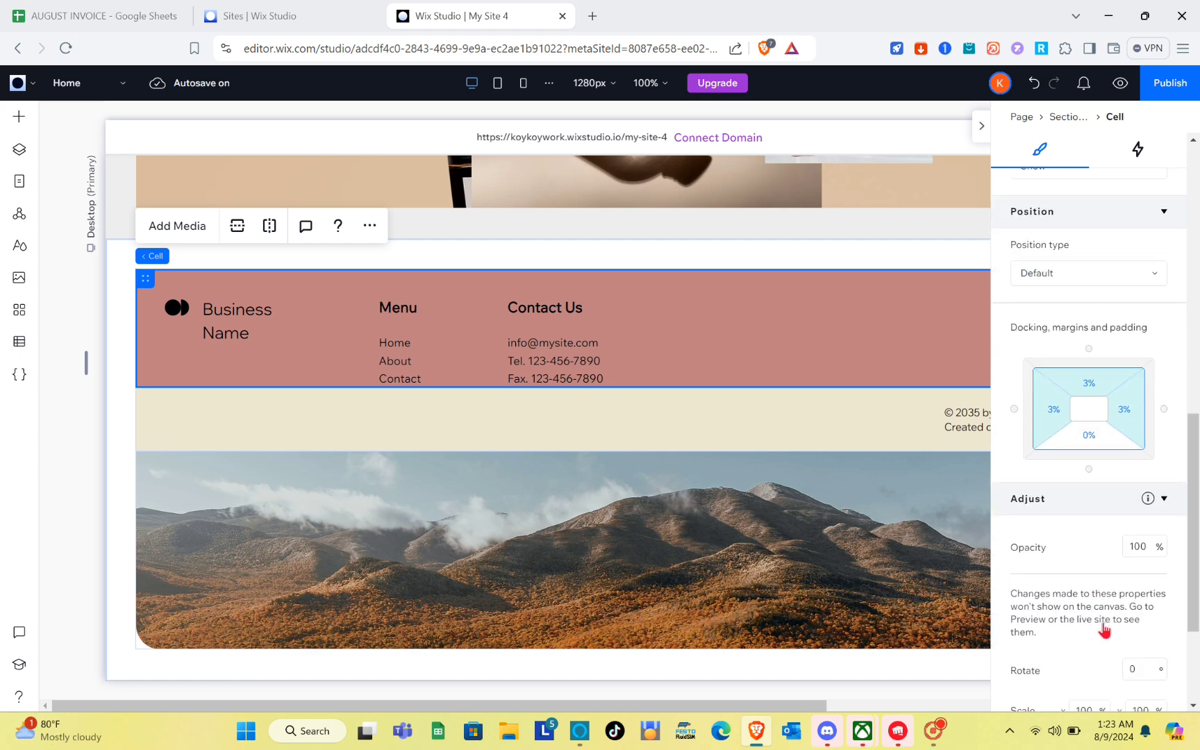
scroll(1104, 629, down, 1)
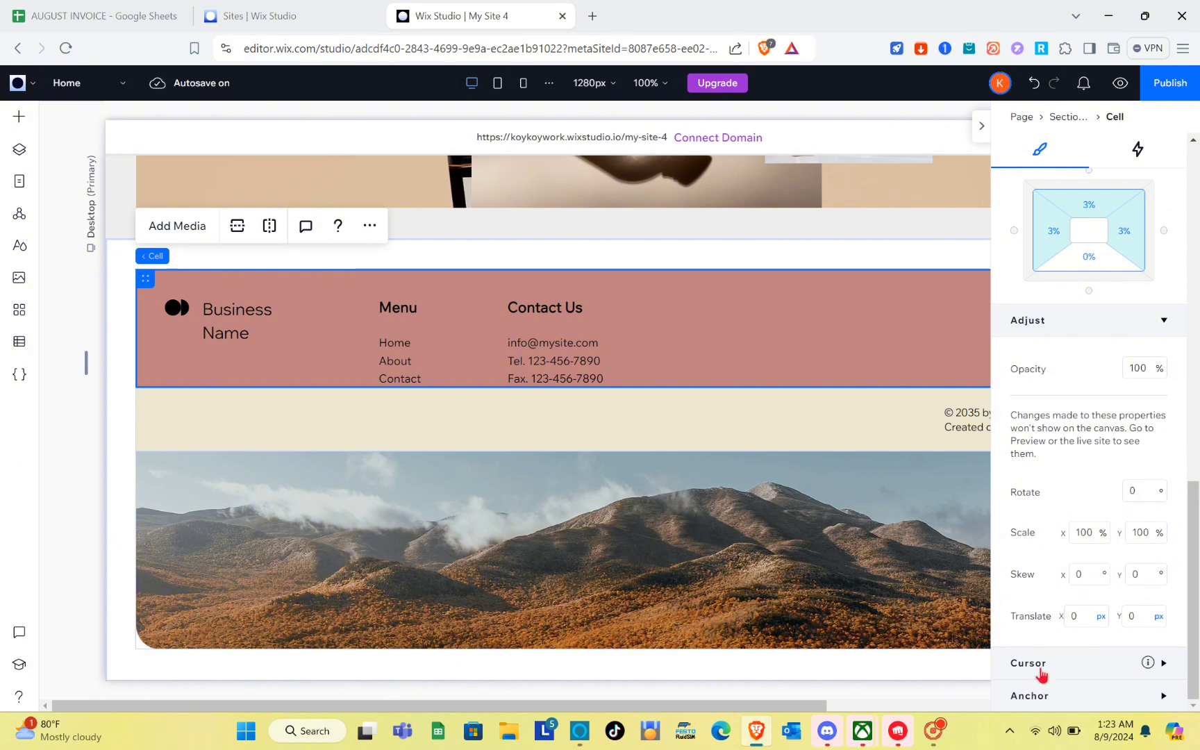
Replace the footer's 'Business Name' text with 'FIX'.
click(981, 128)
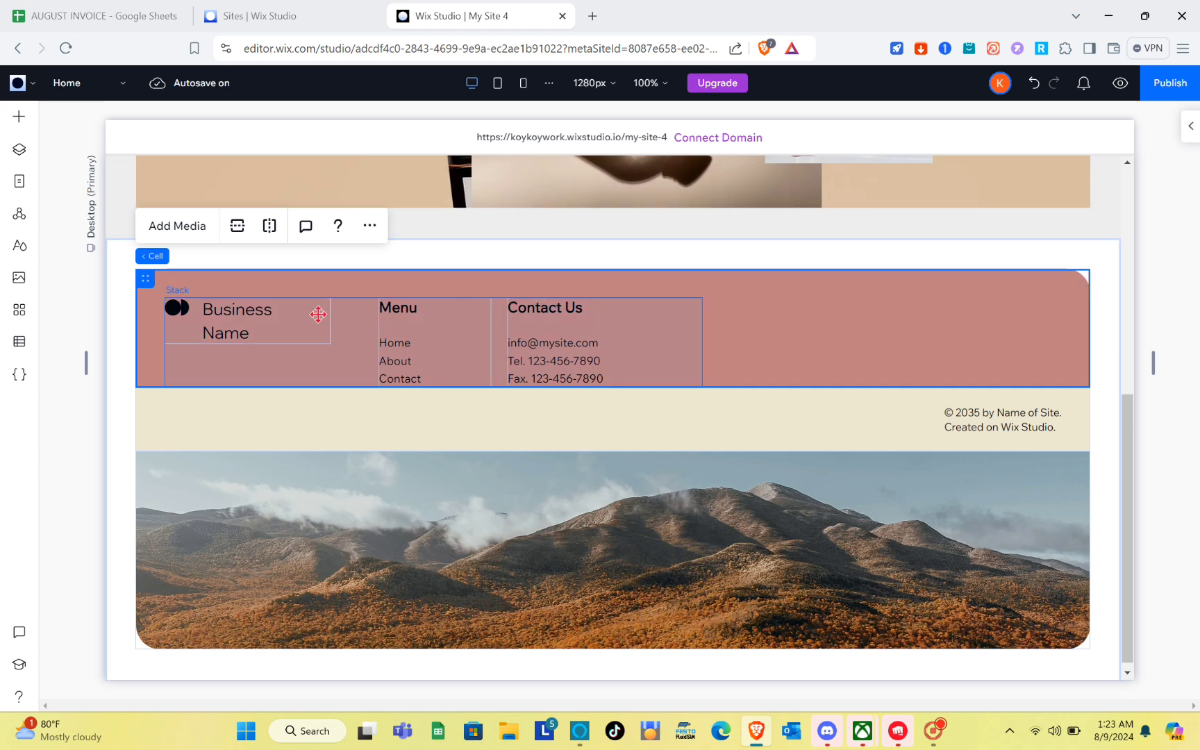
click(237, 317)
click(237, 317)
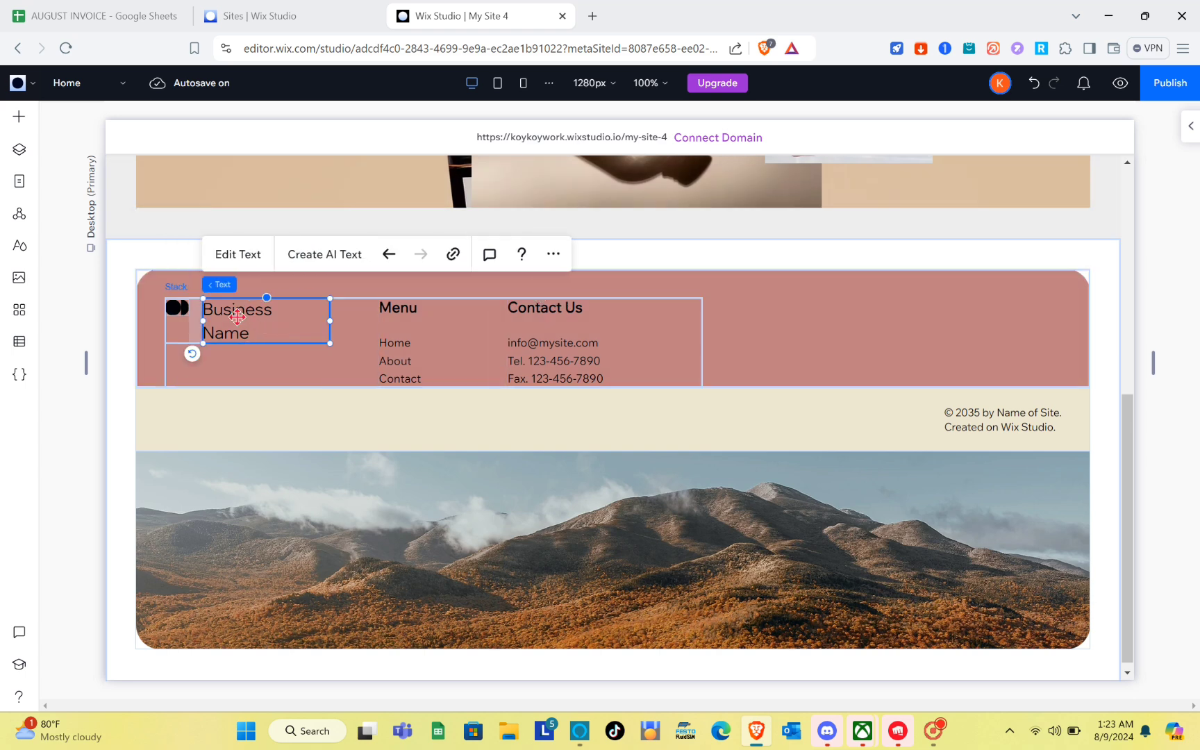
click(240, 255)
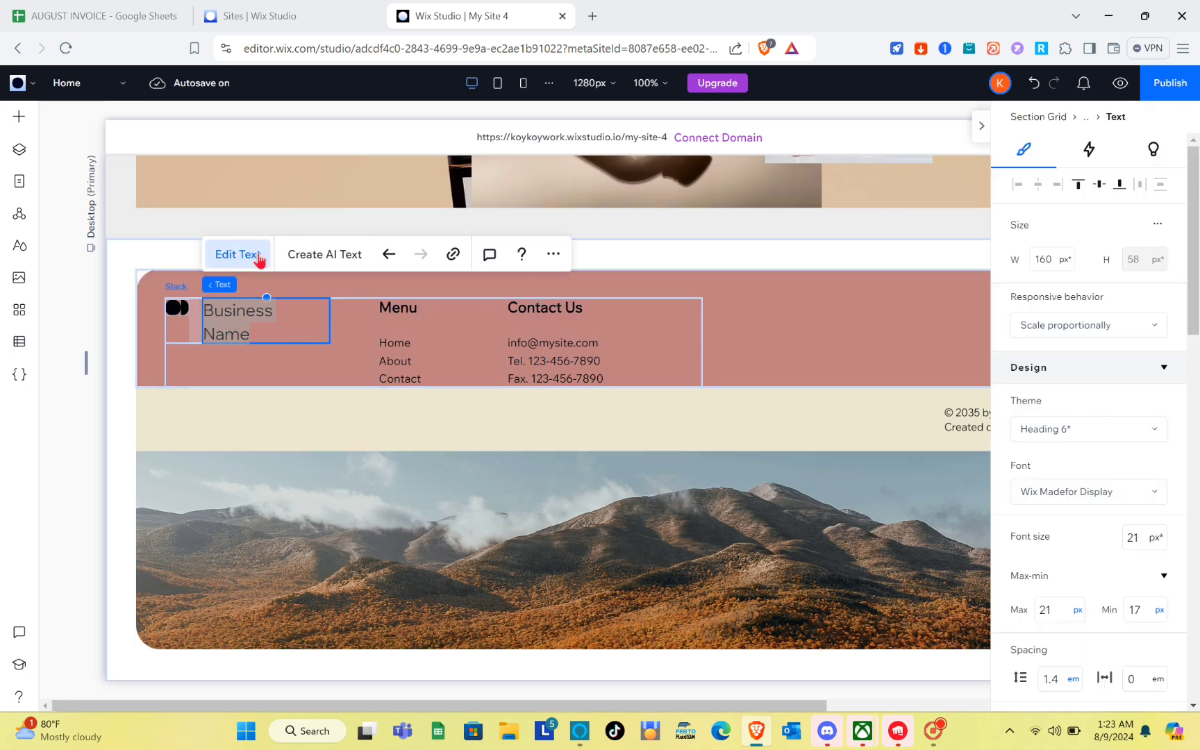
key(Escape)
double_click(248, 326)
key(Caps_Lock)
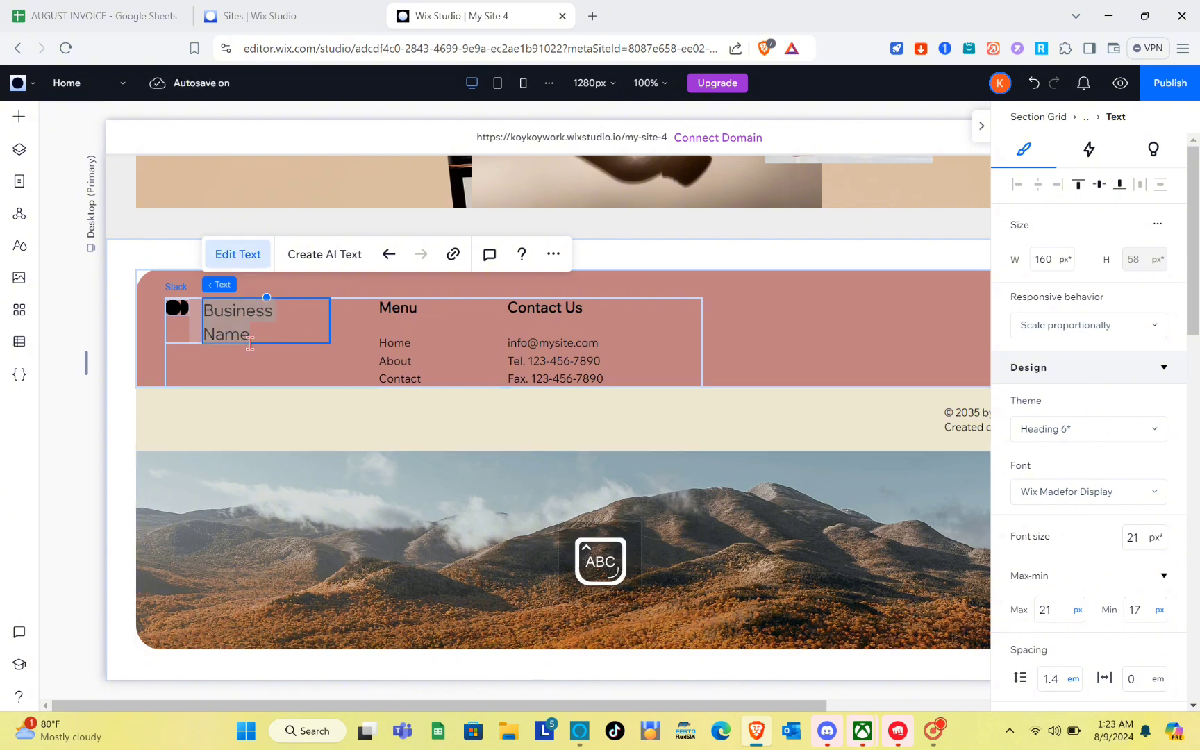
double_click(249, 327)
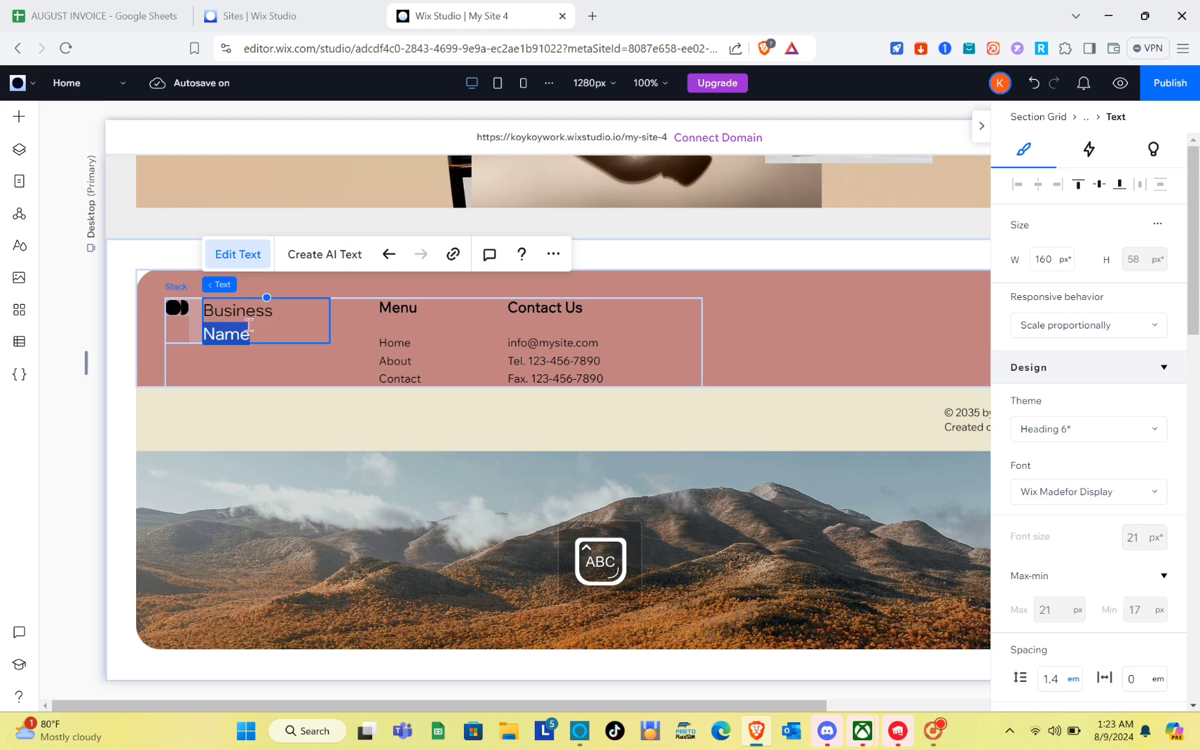
double_click(247, 314)
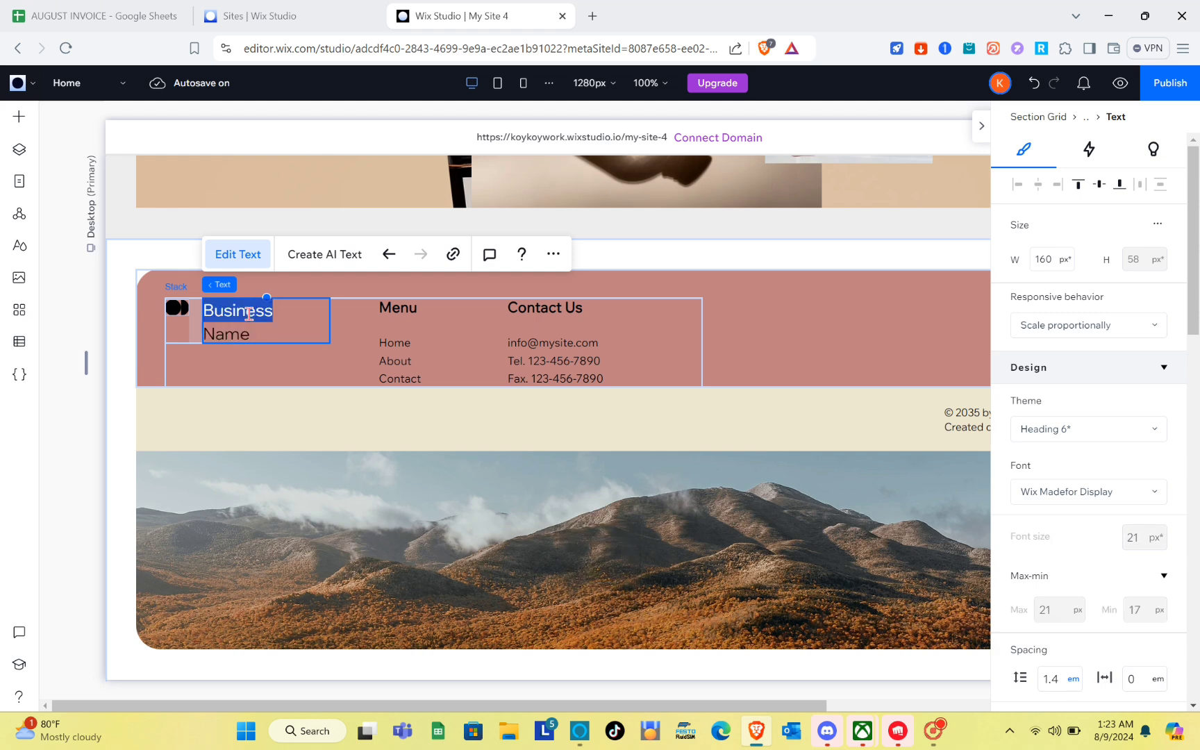
drag(246, 314, 233, 336)
text(FIX)
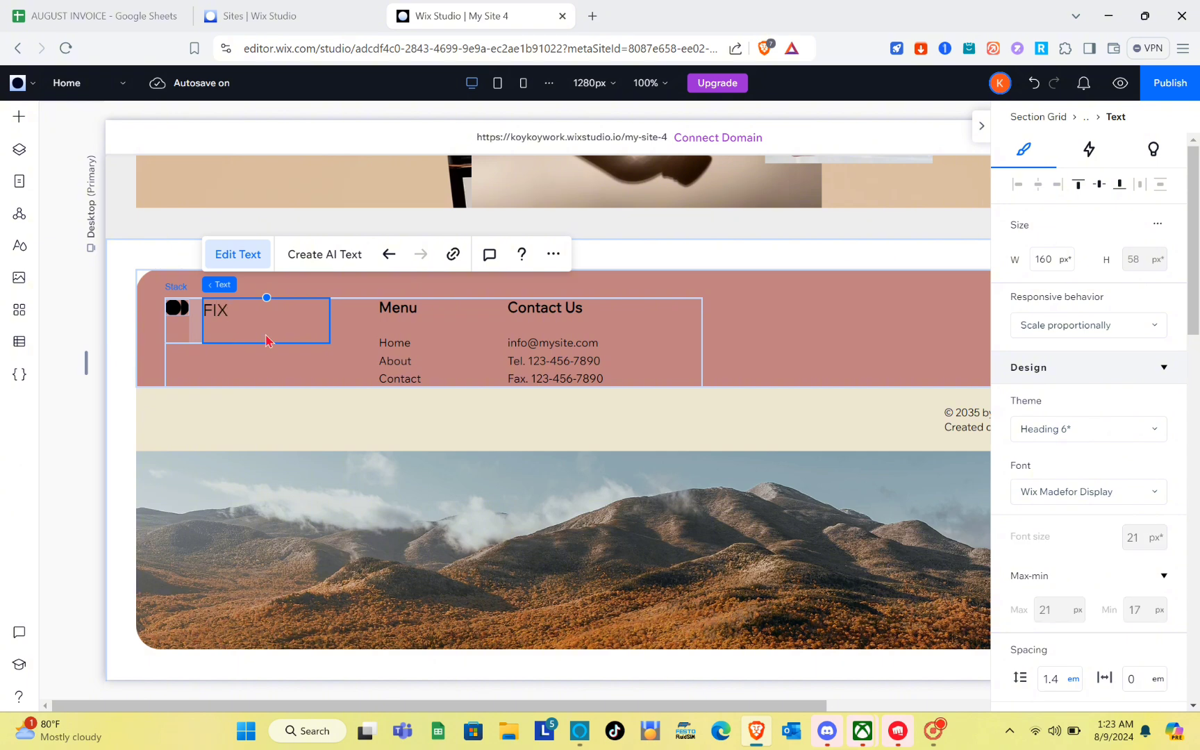
Close the properties panel and select the beige copyright cell.
click(333, 354)
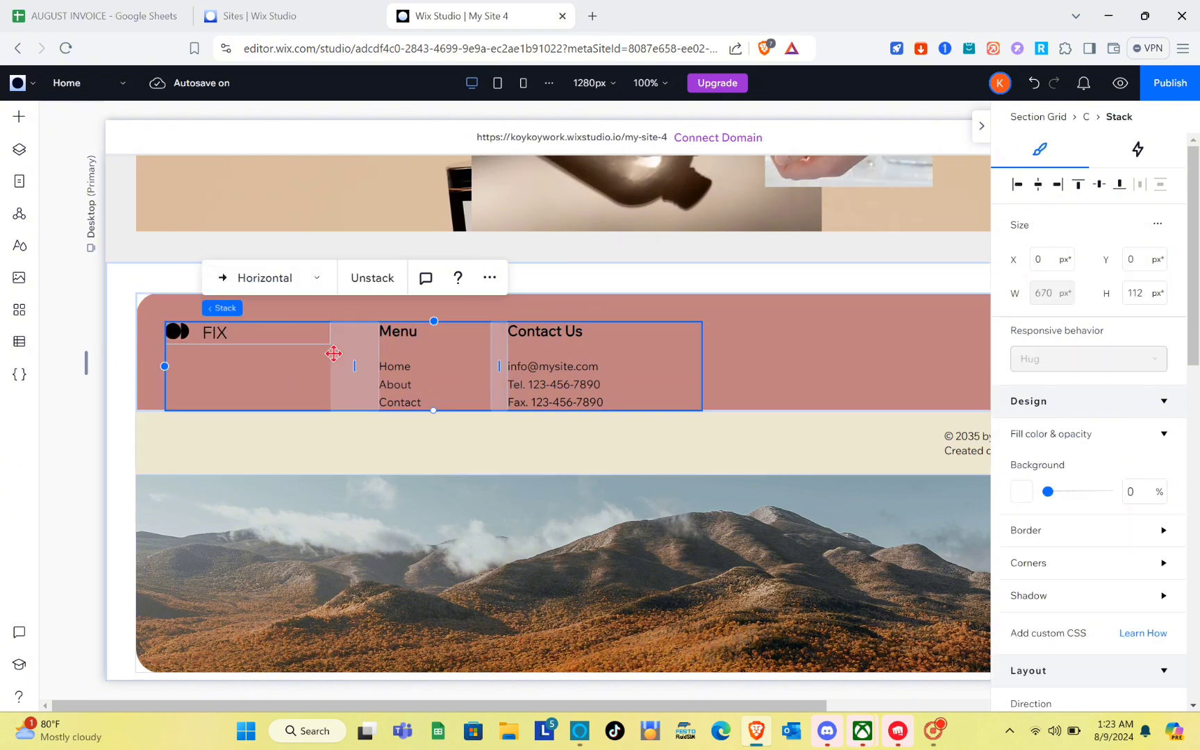
click(737, 384)
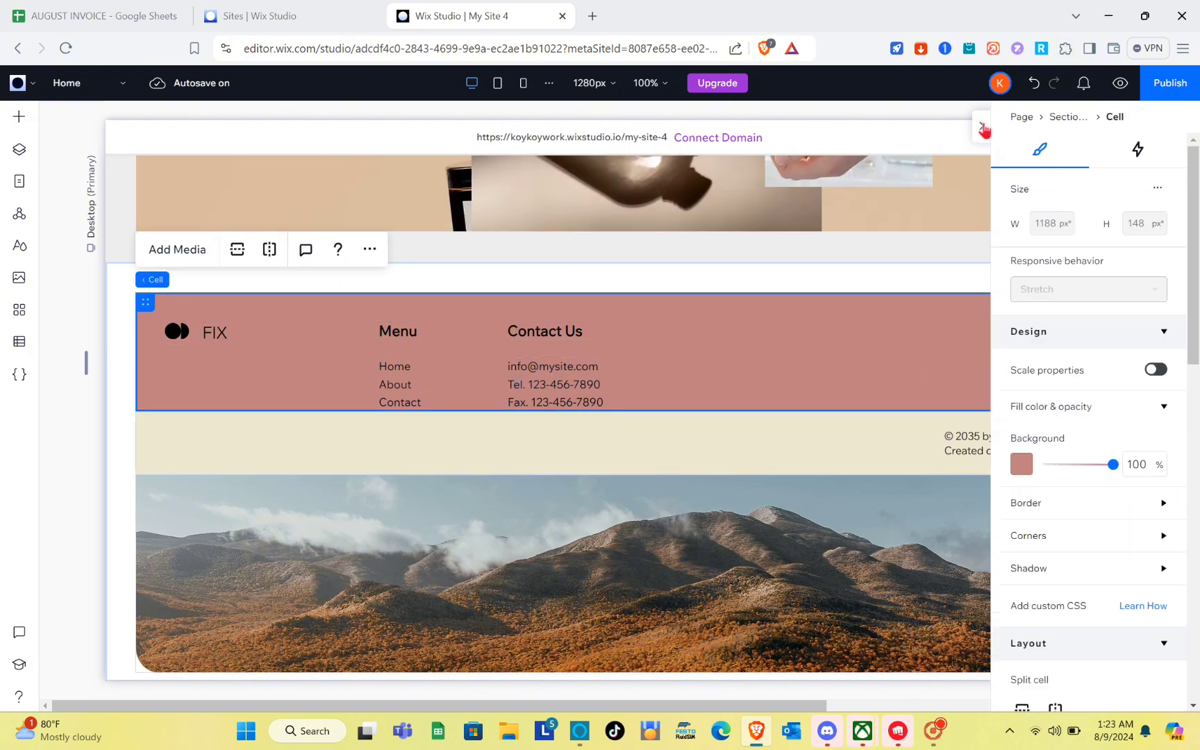
click(982, 130)
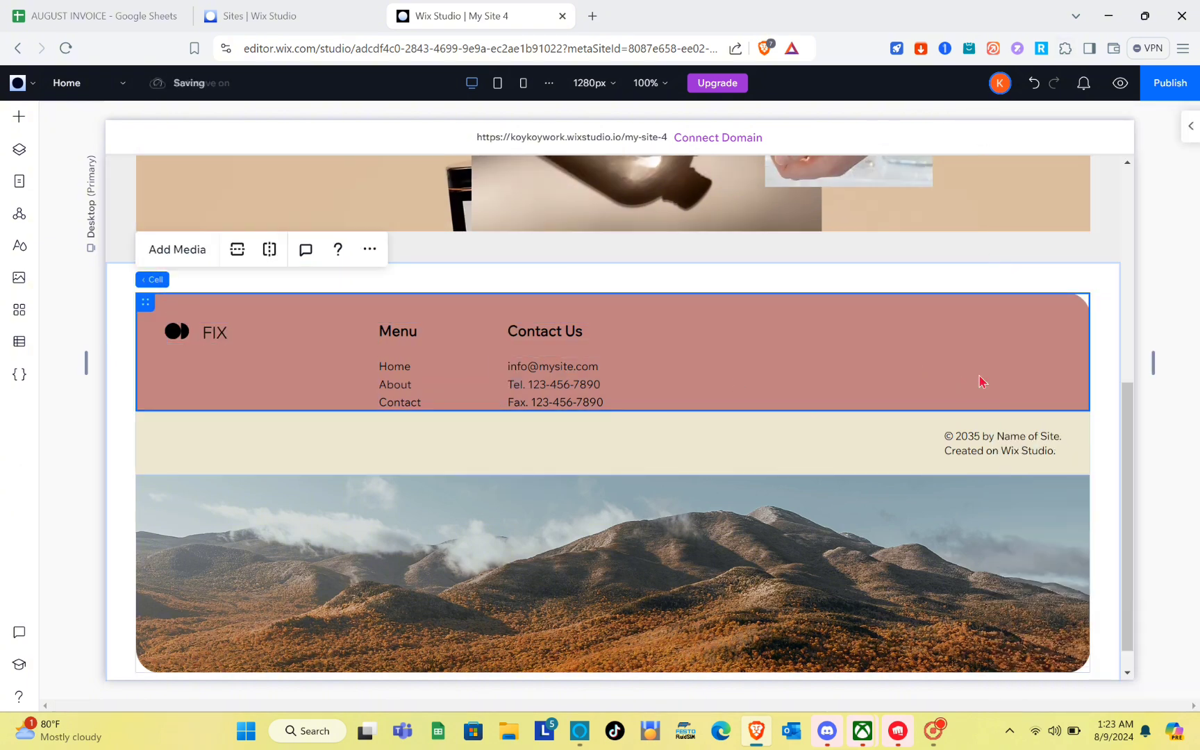
click(1023, 452)
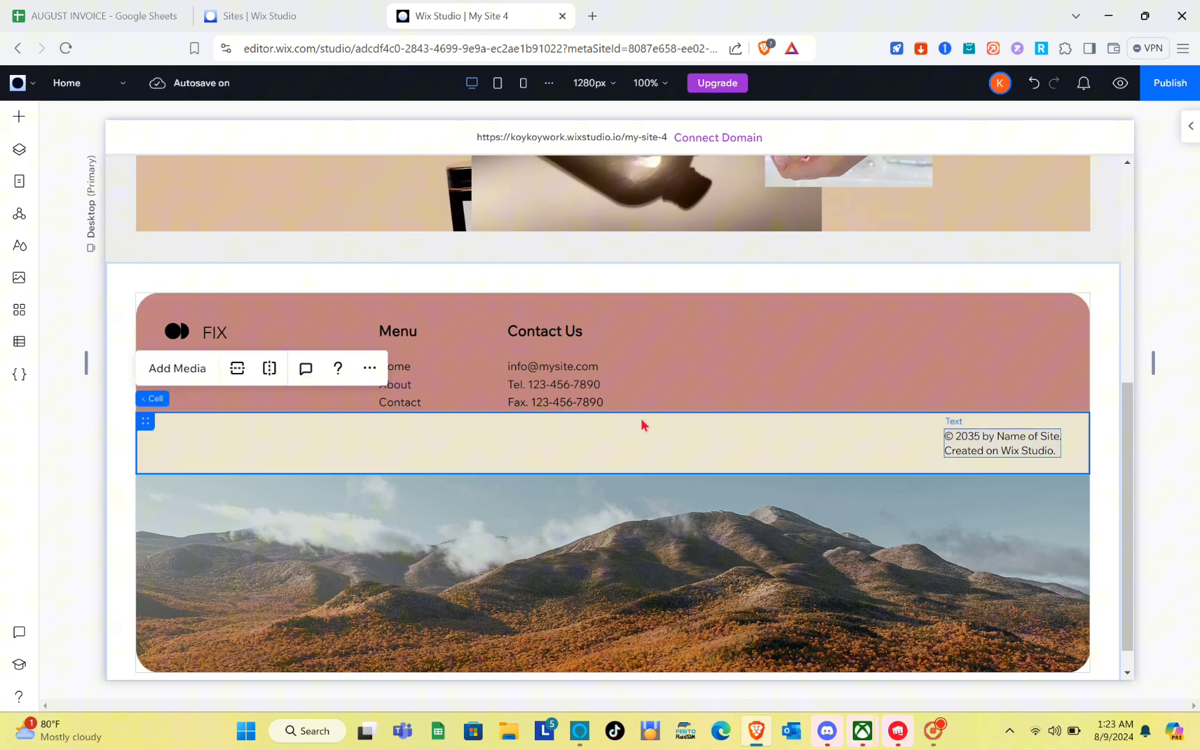
Delete the beige copyright cell and open the media library for the mountain-photo cell.
right_click(222, 450)
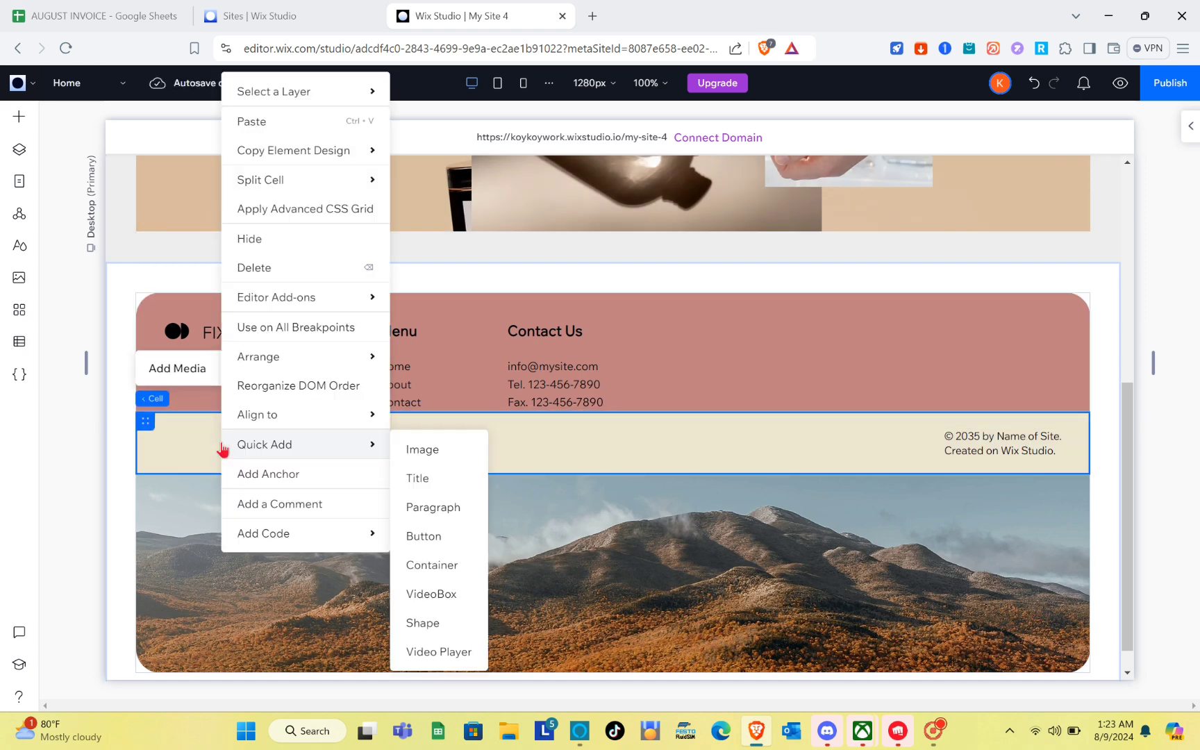
click(249, 268)
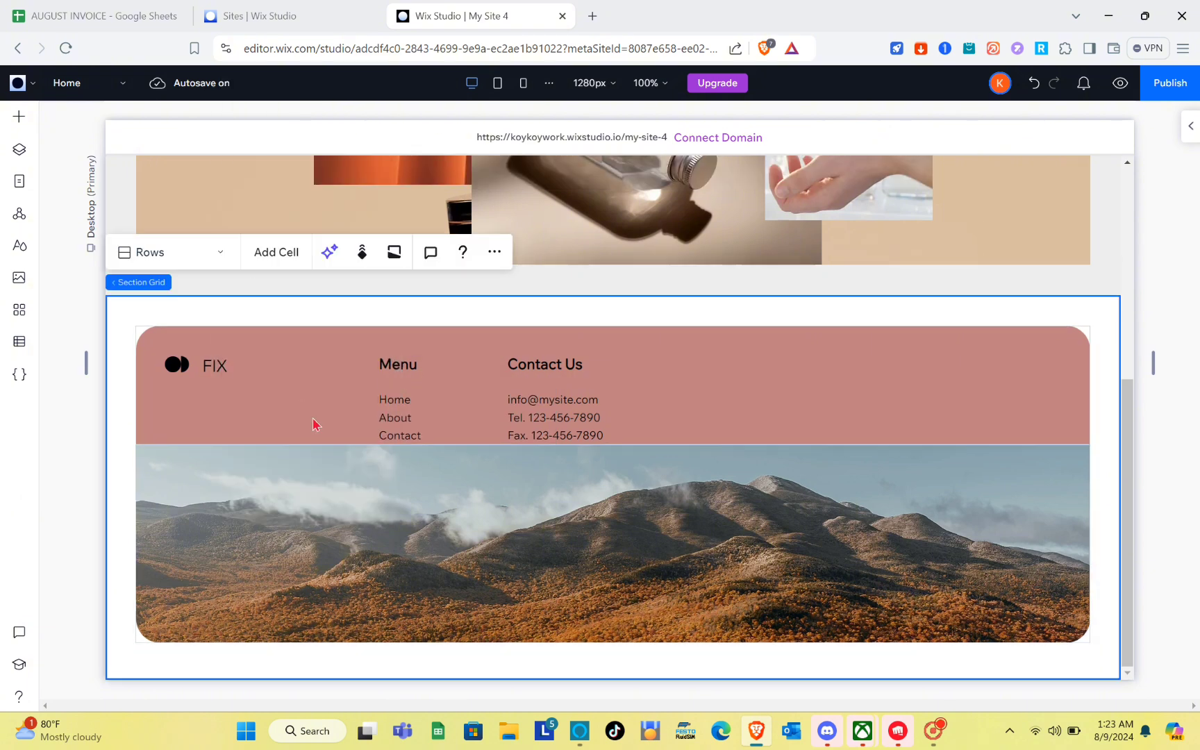
click(391, 524)
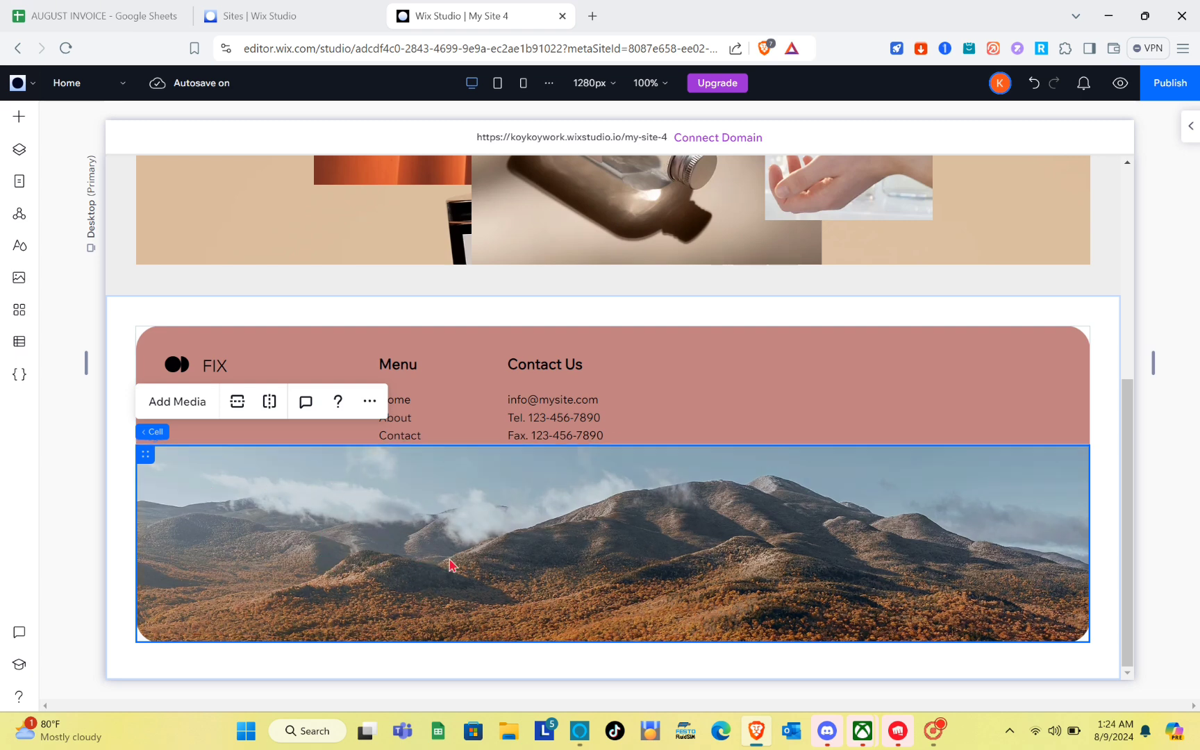
click(162, 410)
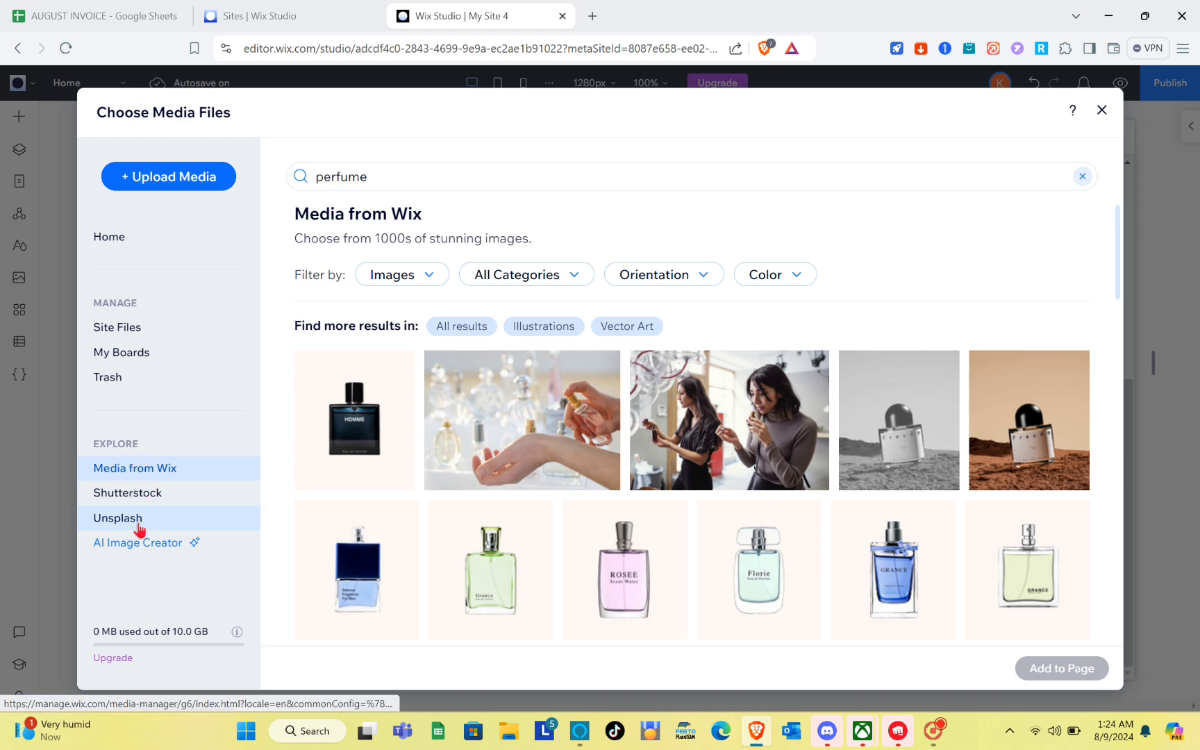
Clear the perfume search and add the Skin Care stock photo to the page.
click(132, 471)
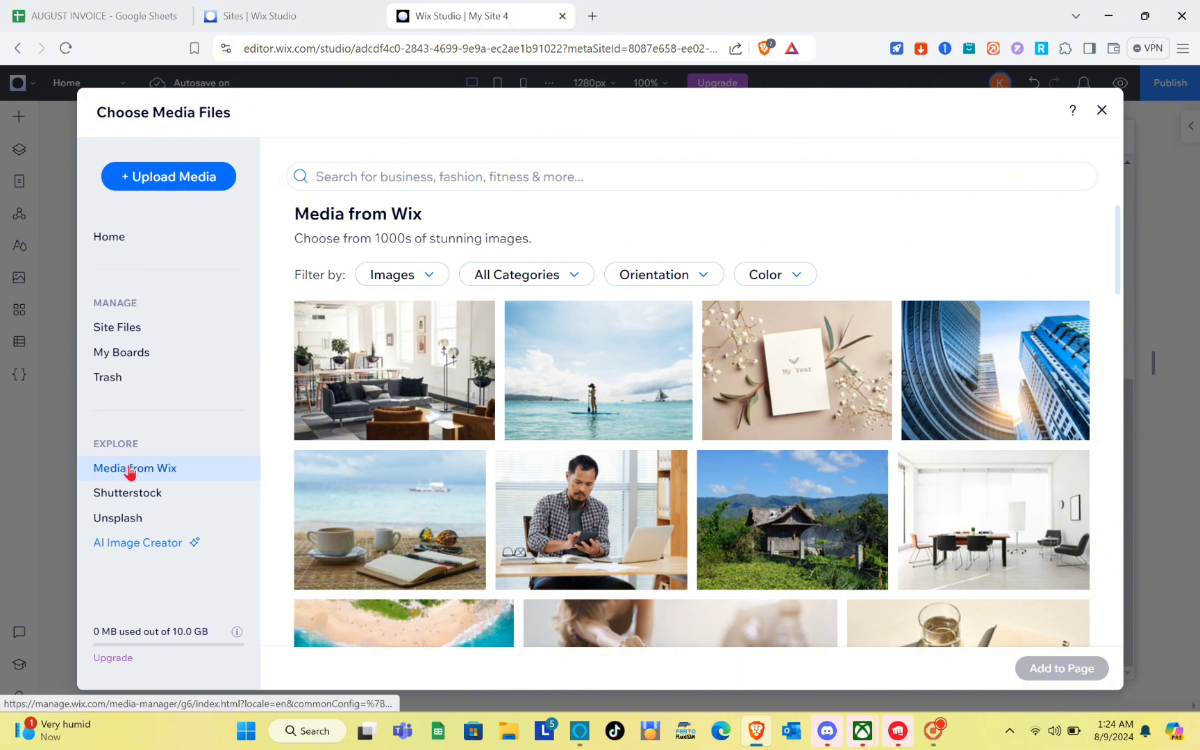
scroll(619, 427, down, 2)
scroll(617, 425, down, 4)
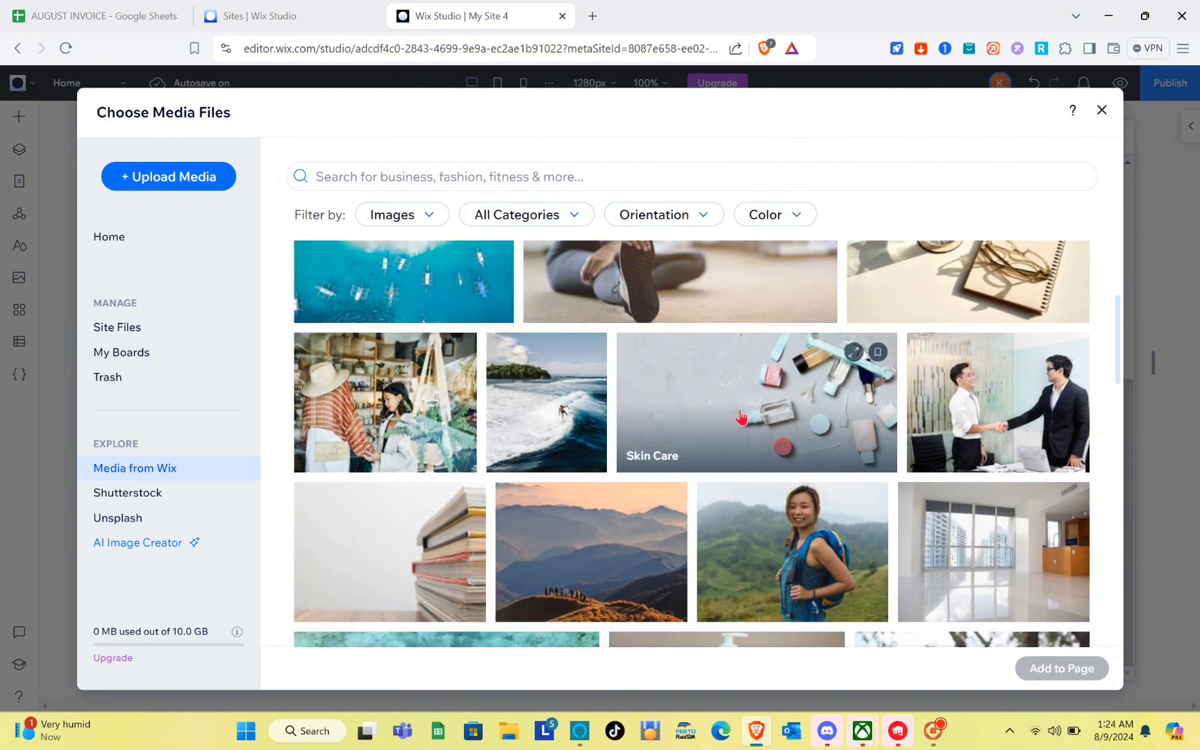
click(741, 416)
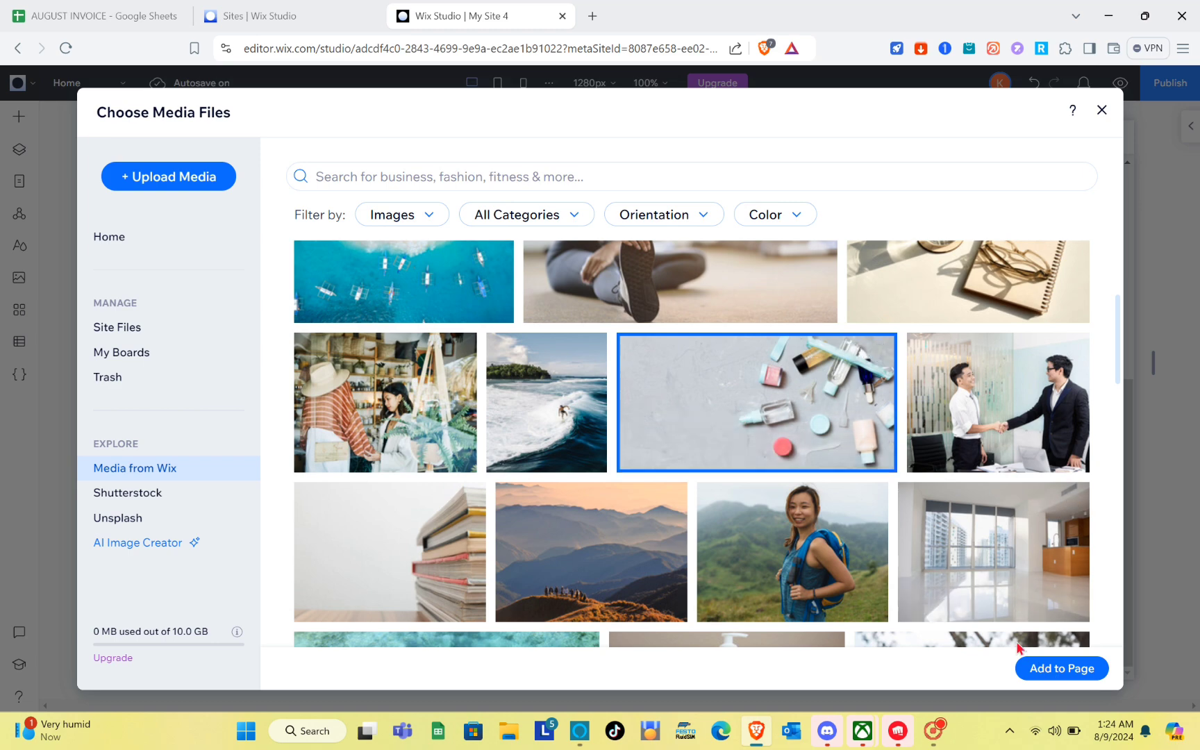
click(1044, 670)
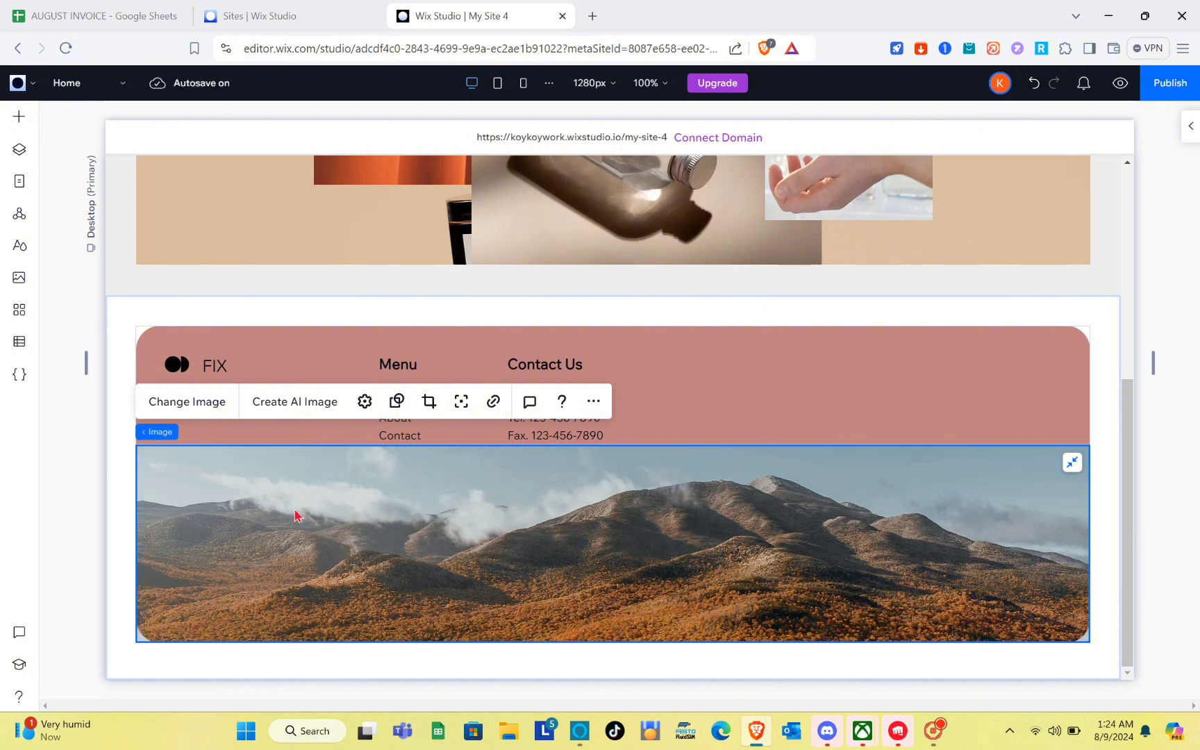
Replace the footer's mountain photo with the Skin Care image of cosmetic bottles.
click(187, 406)
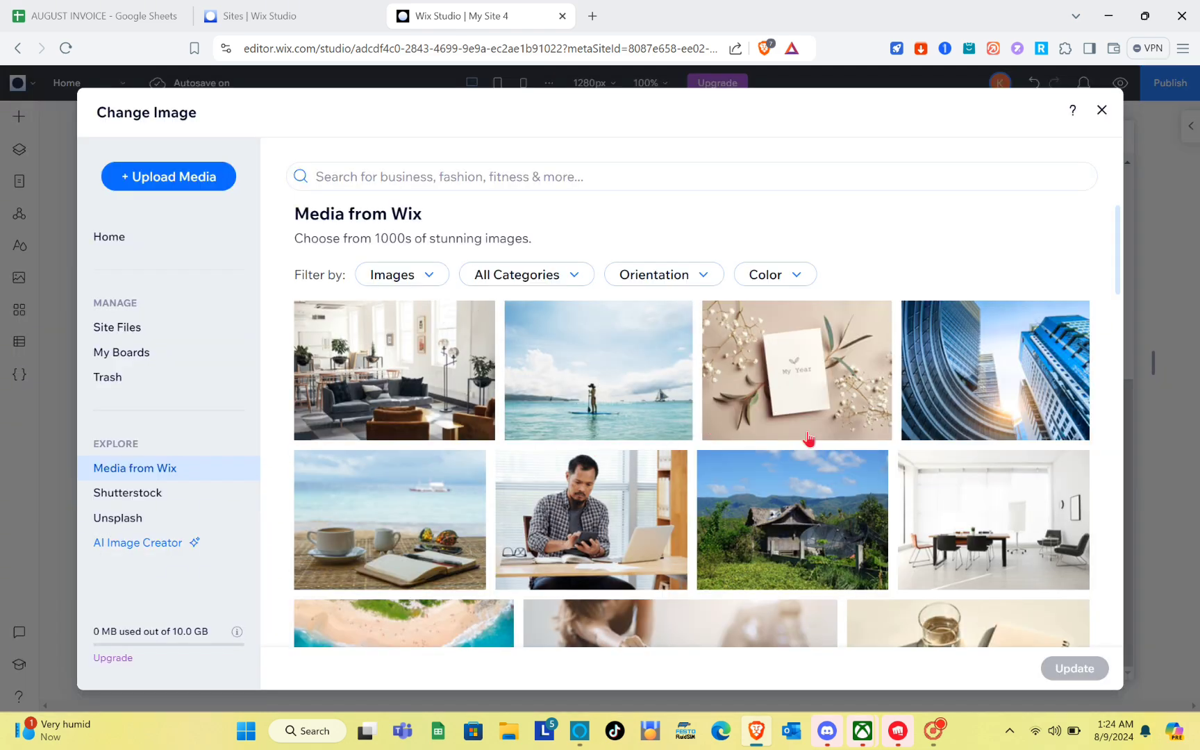
scroll(582, 463, down, 5)
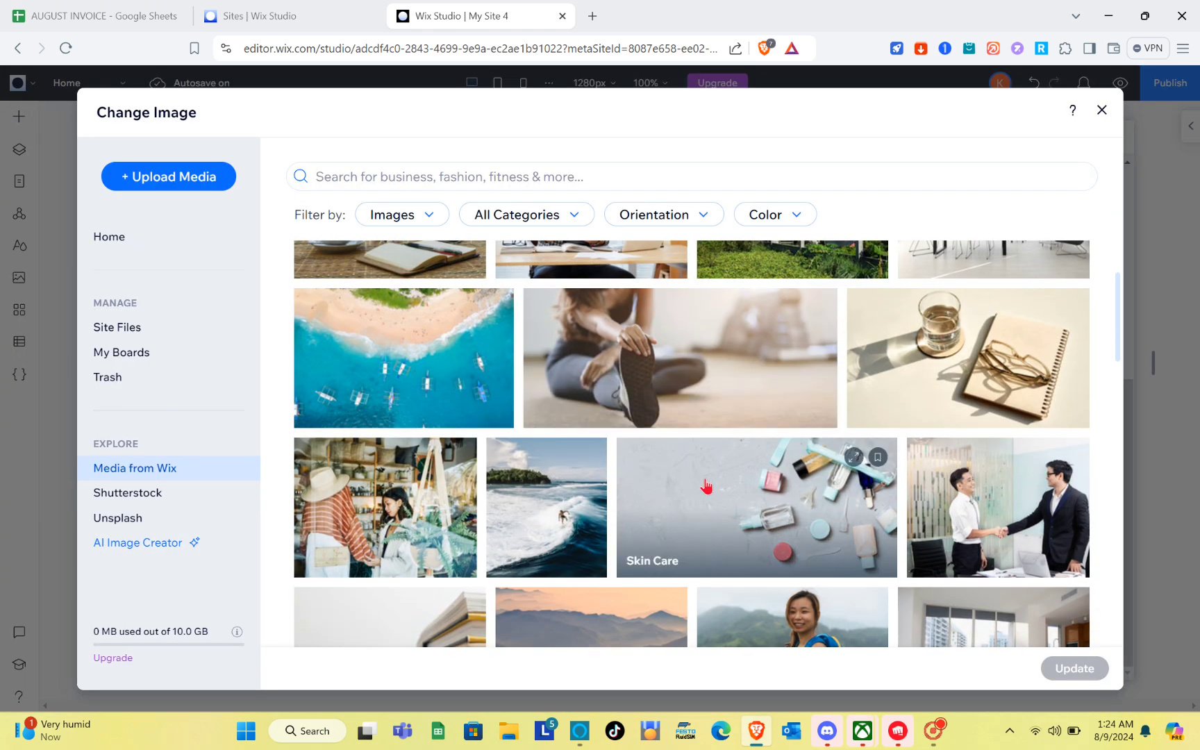
click(706, 485)
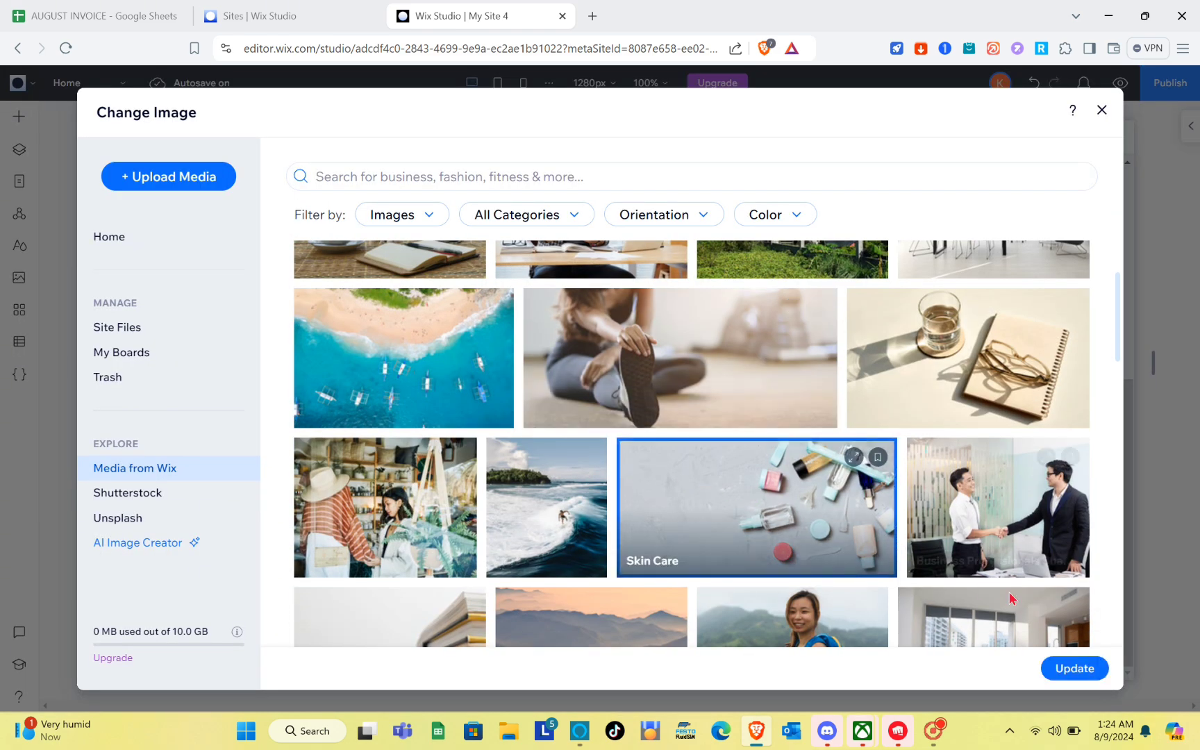
click(1075, 668)
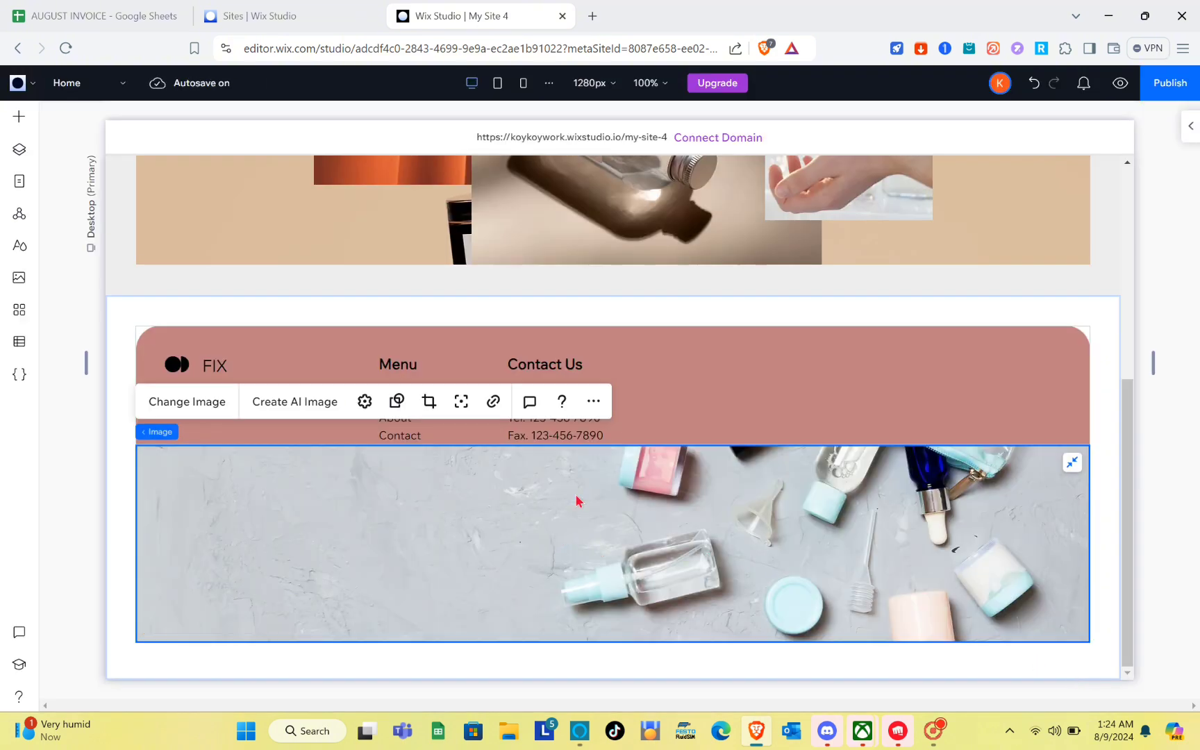
Unstack the Contact Us column so the email, phone and fax lines separate.
click(625, 434)
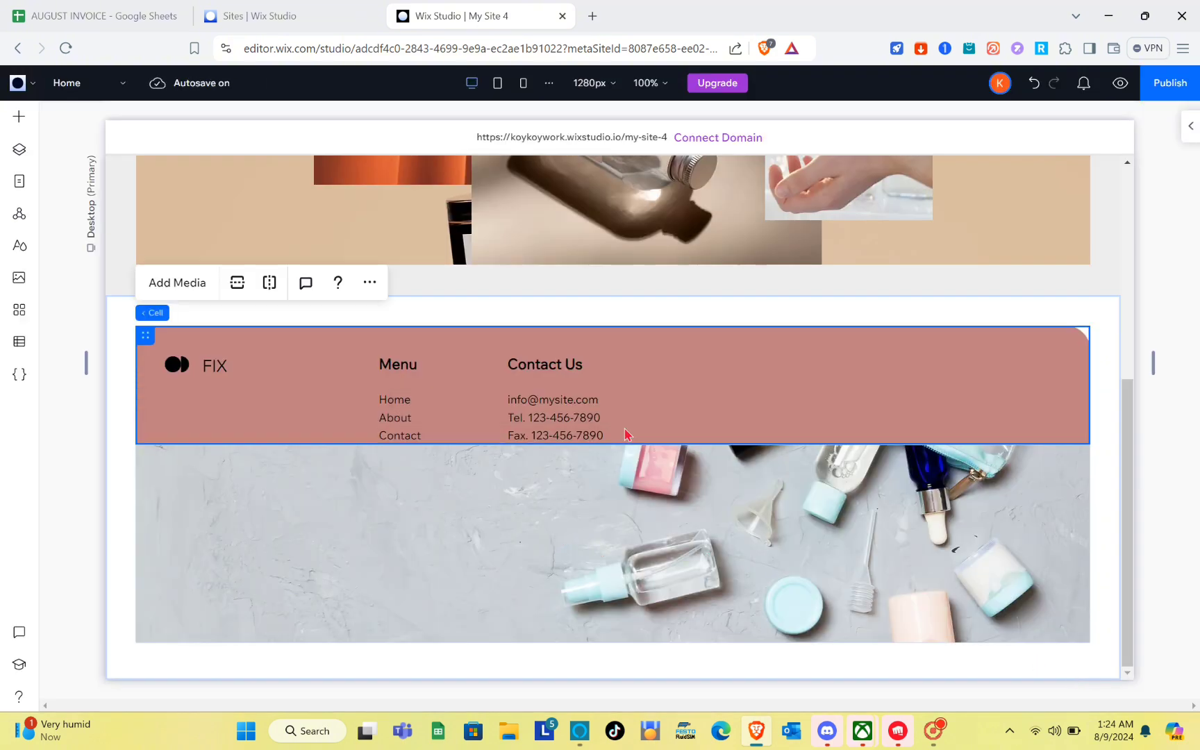
click(527, 410)
click(526, 410)
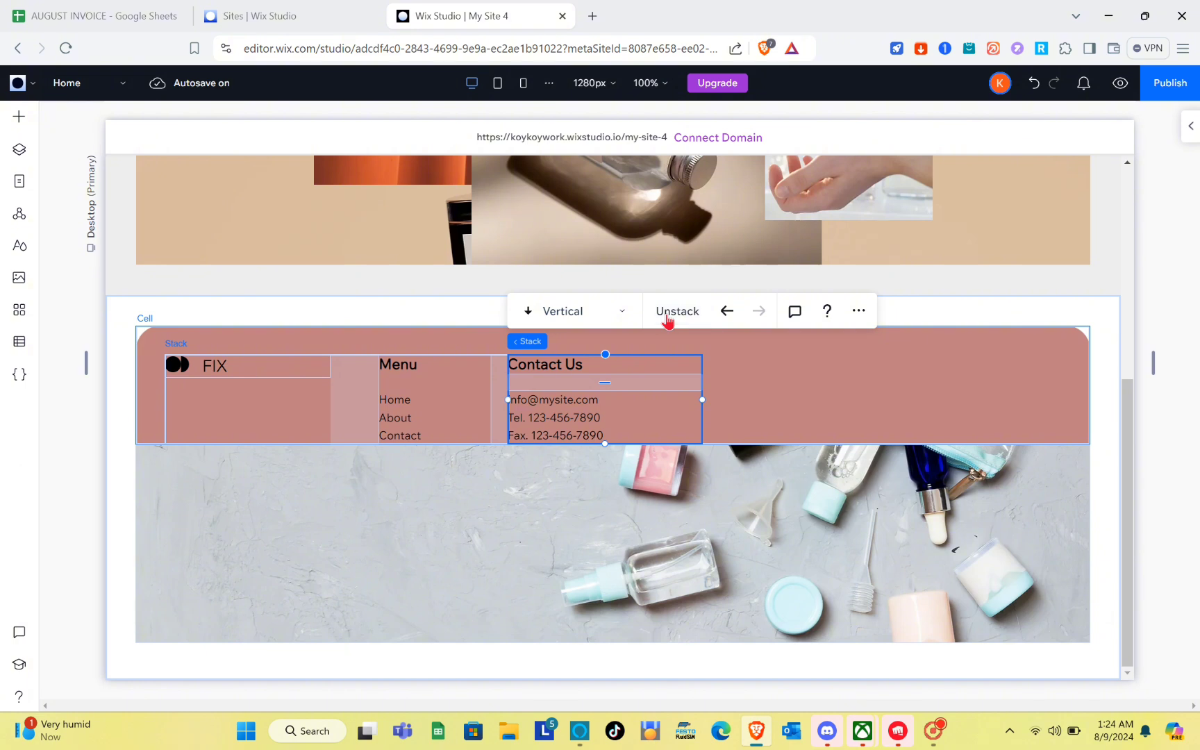
click(667, 318)
Shorten the footer columns row and shift it slightly right within the rose bar.
drag(564, 417, 673, 393)
click(572, 415)
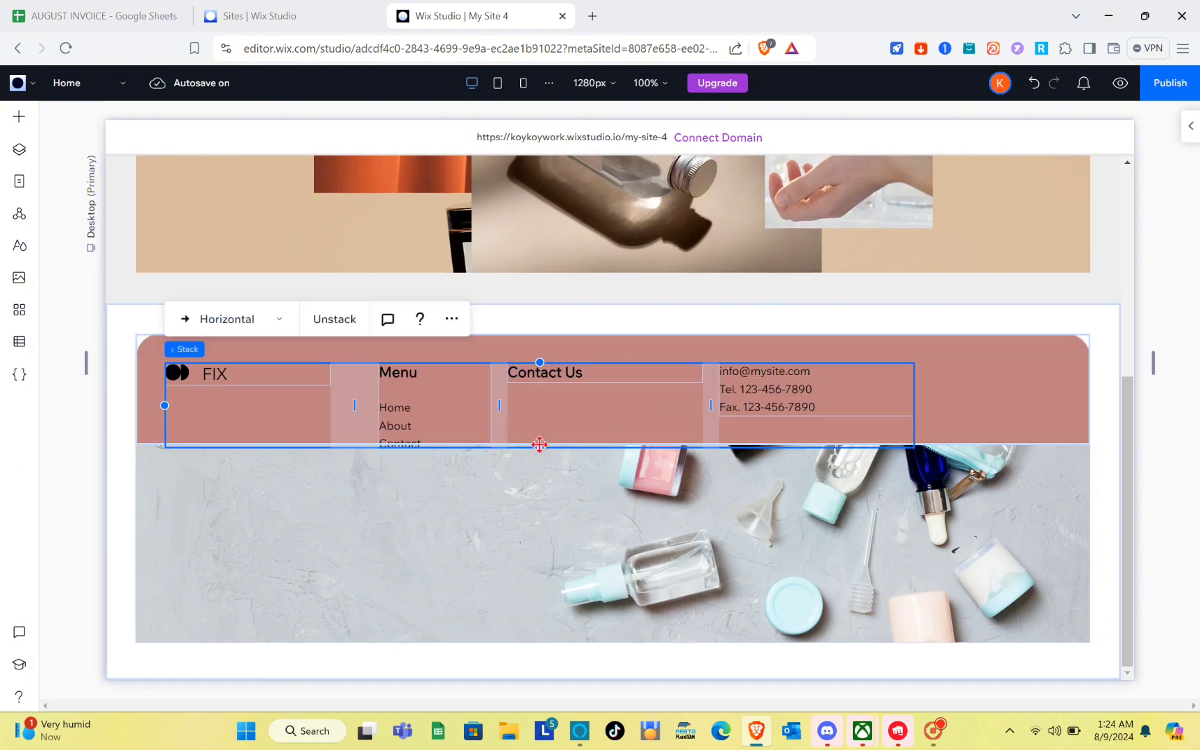
drag(539, 444, 542, 418)
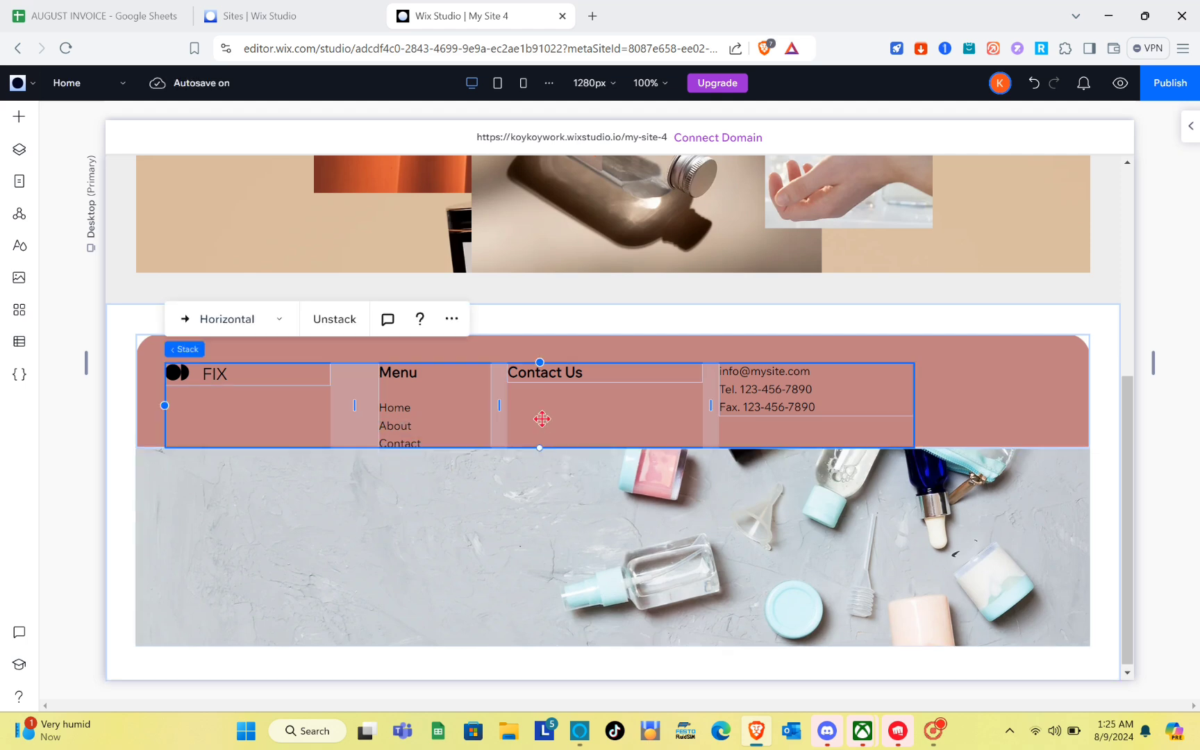
mouse_move(541, 432)
mouse_down()
mouse_move(541, 415)
mouse_move(544, 471)
mouse_move(523, 414)
mouse_move(549, 420)
mouse_move(539, 434)
mouse_move(553, 420)
mouse_move(556, 431)
mouse_up()
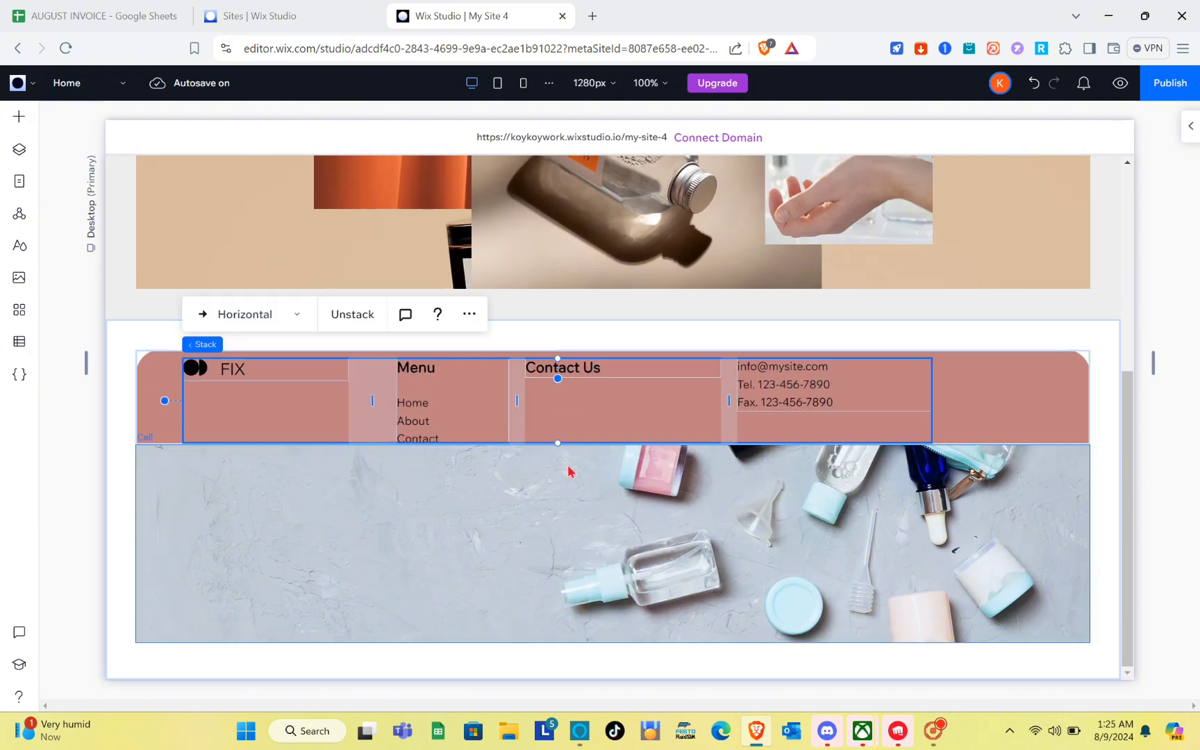
click(569, 472)
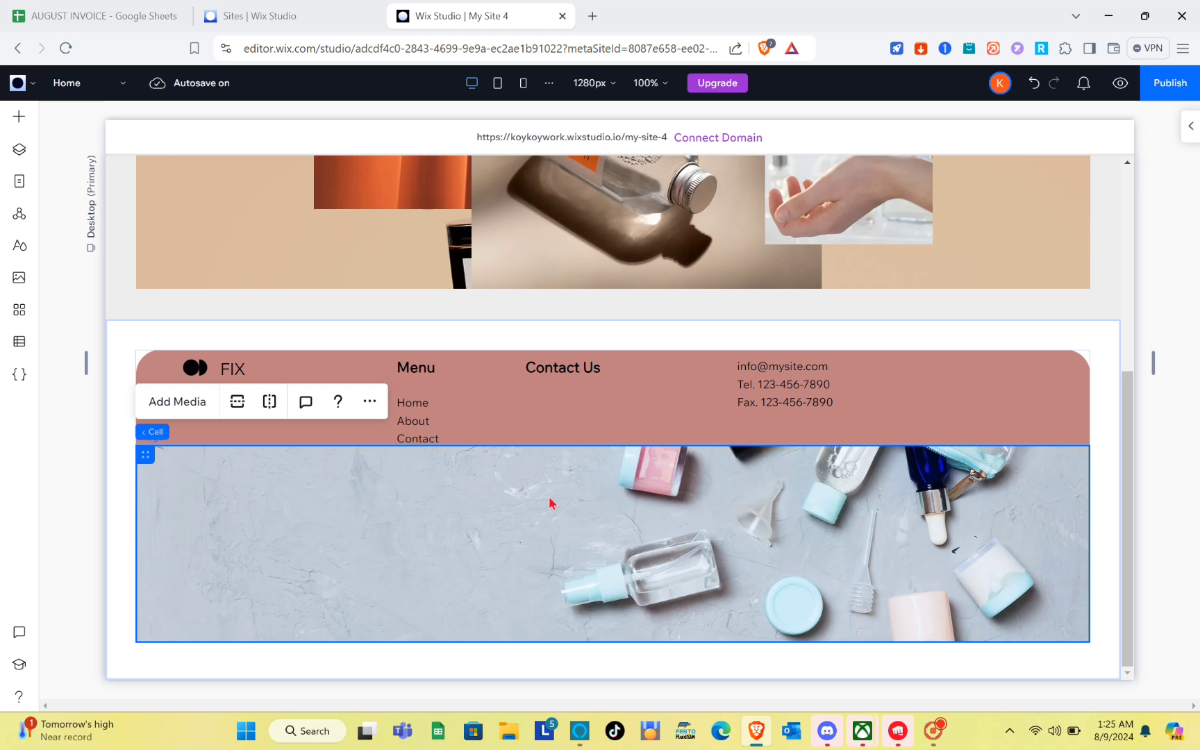
click(796, 414)
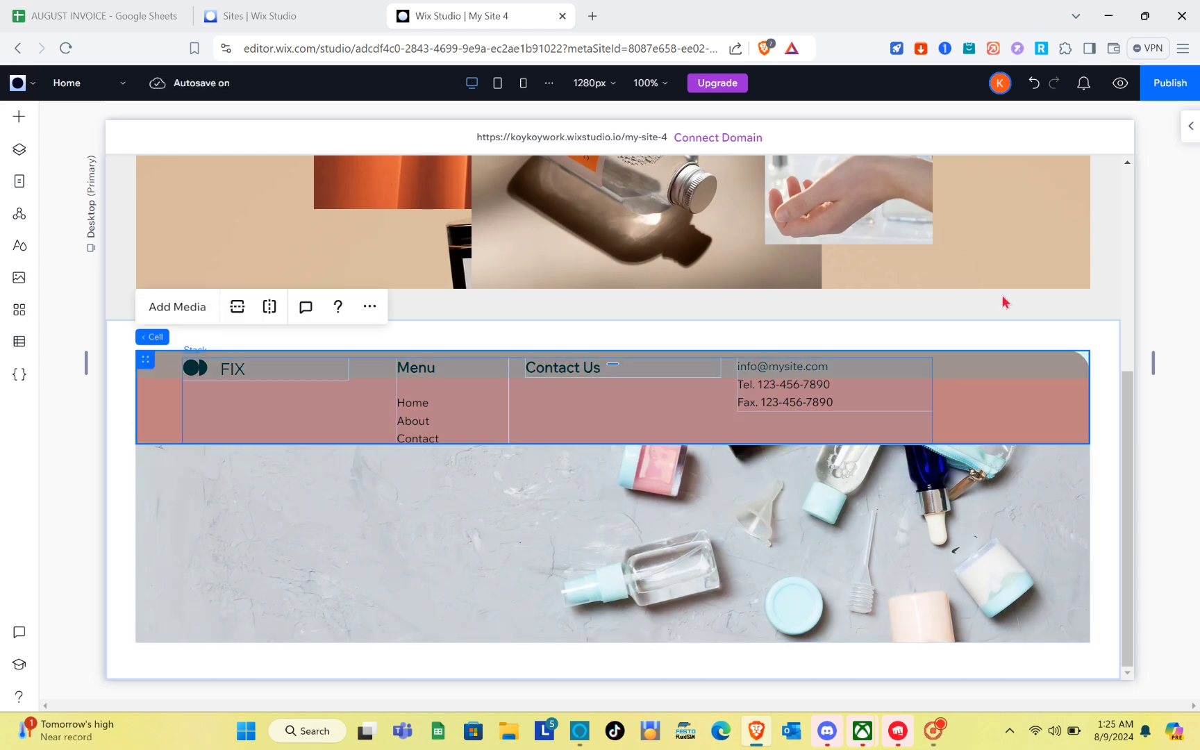
Preview the site, scroll to check the rose footer over the Skin Care photo, then return to Edit.
click(1119, 84)
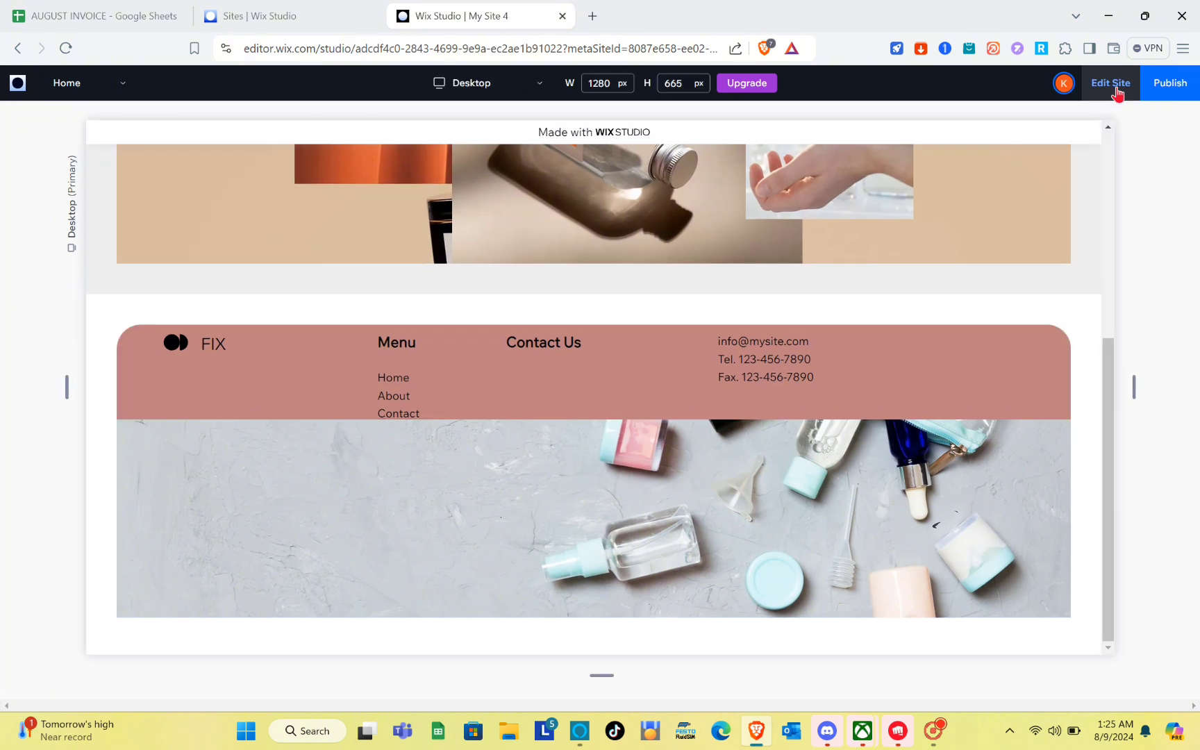
scroll(635, 433, up, 5)
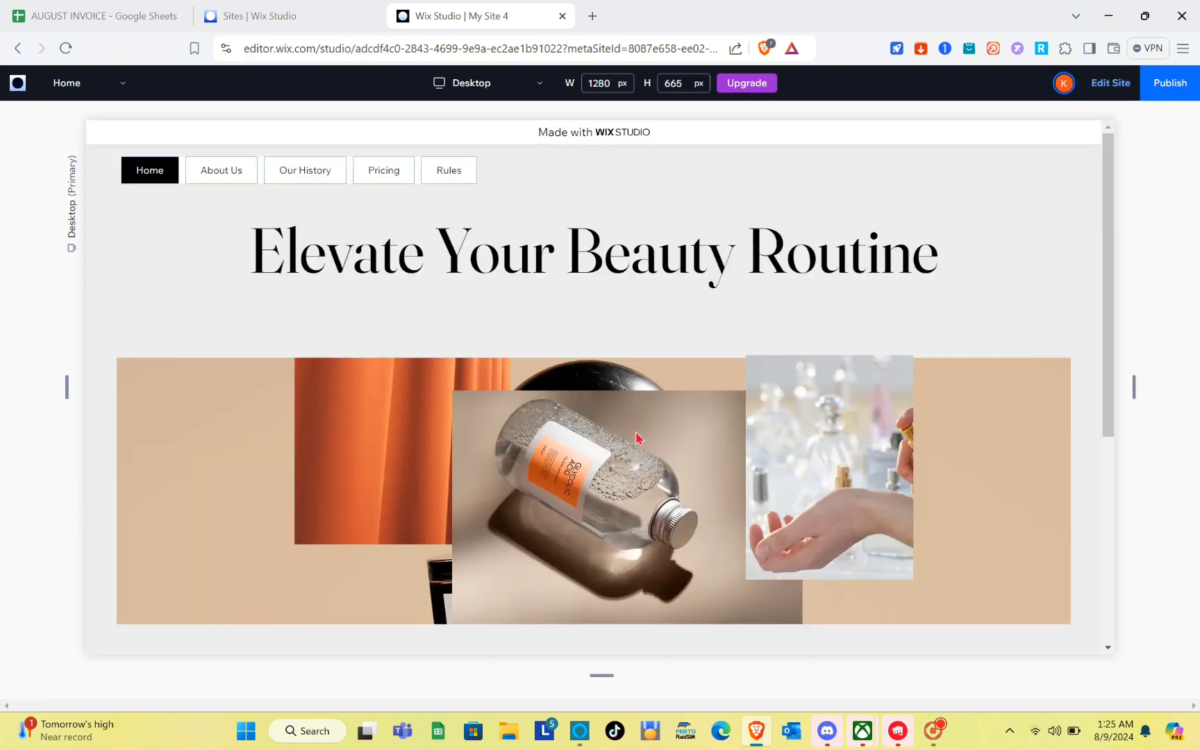
scroll(636, 438, down, 5)
scroll(635, 438, up, 3)
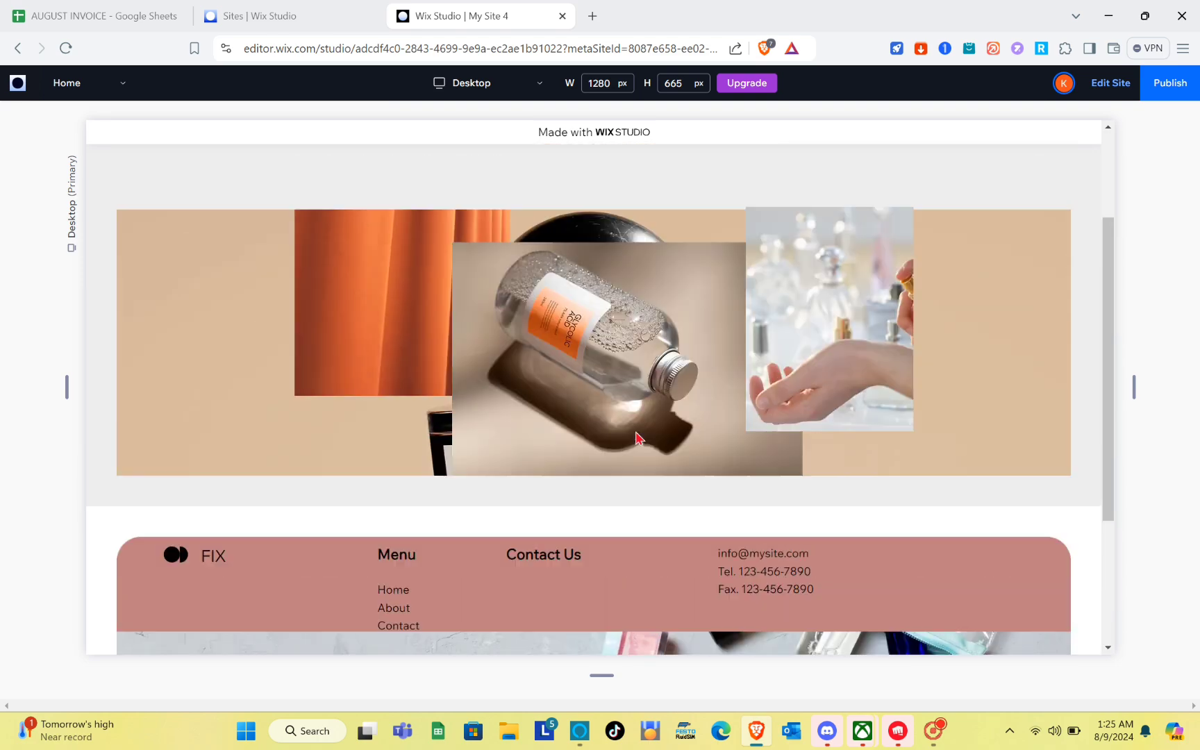
scroll(635, 438, down, 3)
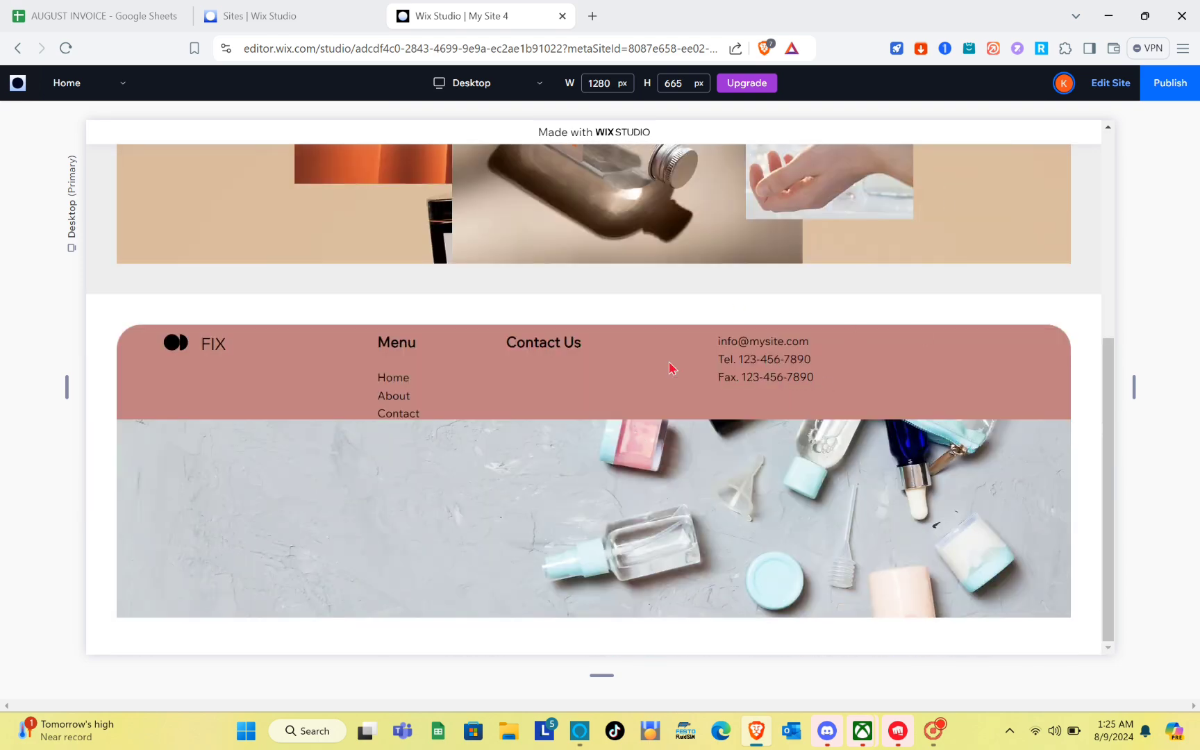
click(1111, 84)
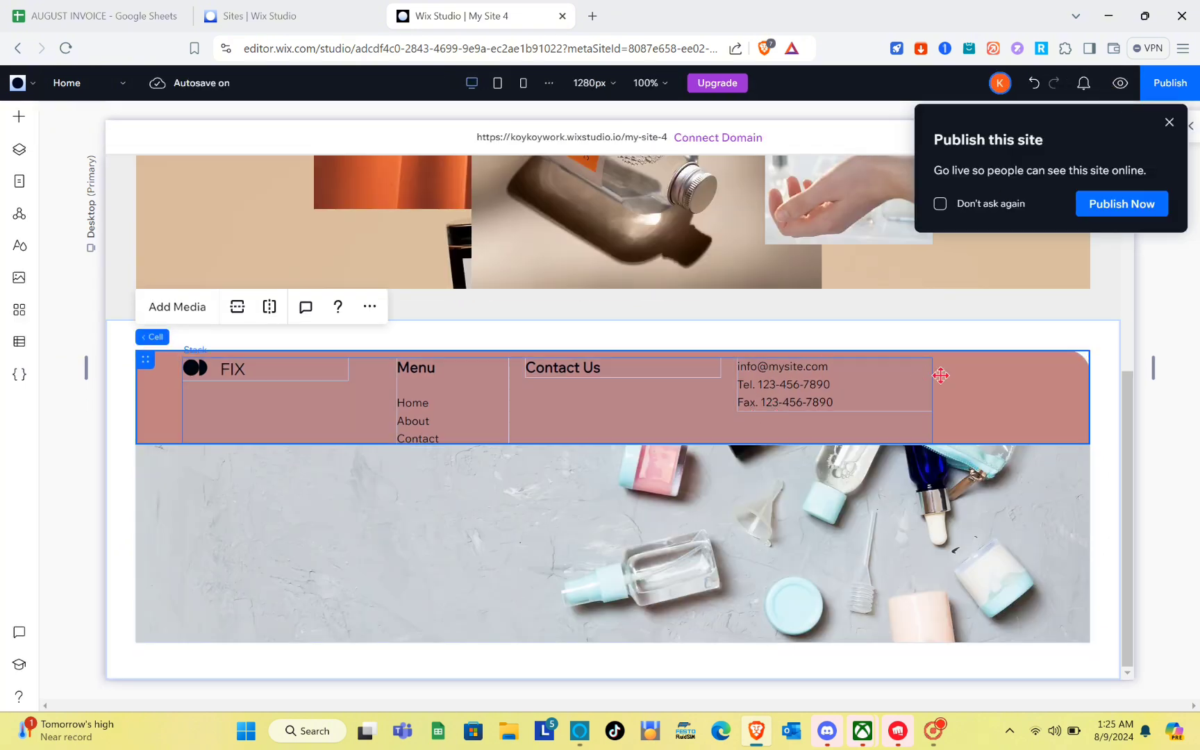
Dismiss the publish reminder, then close the Choose a domain dialog without publishing.
click(665, 410)
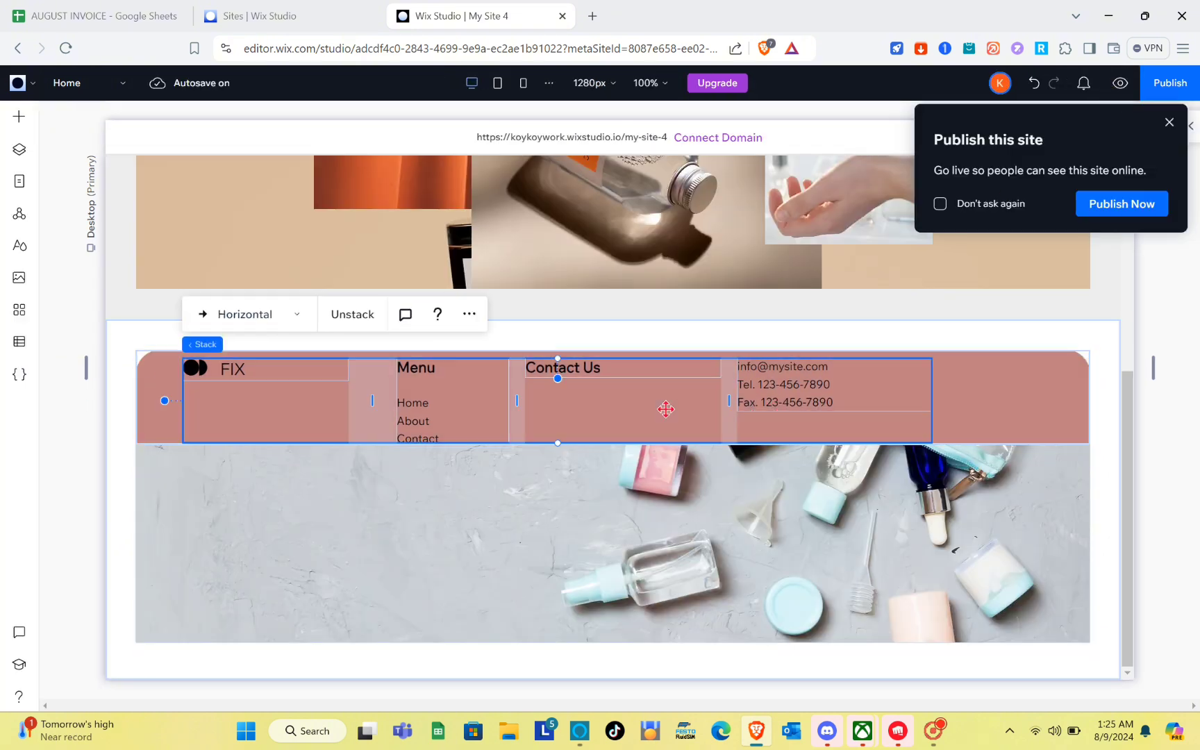
click(648, 530)
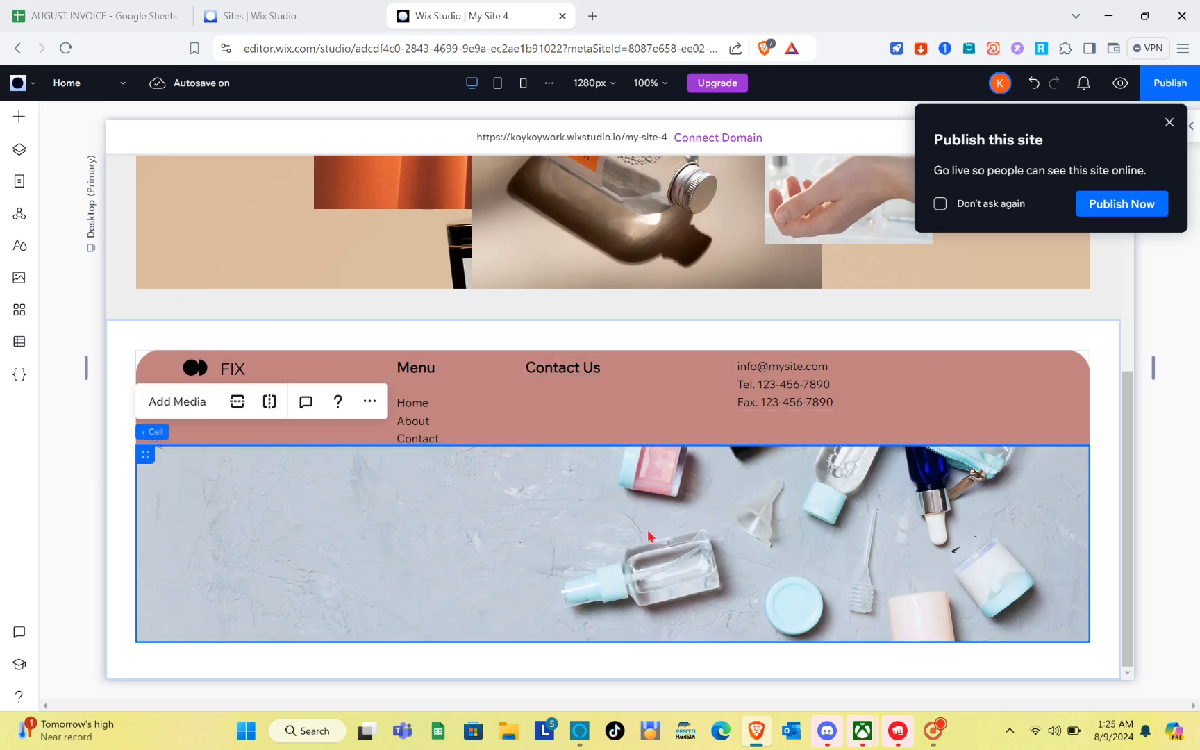
click(1170, 122)
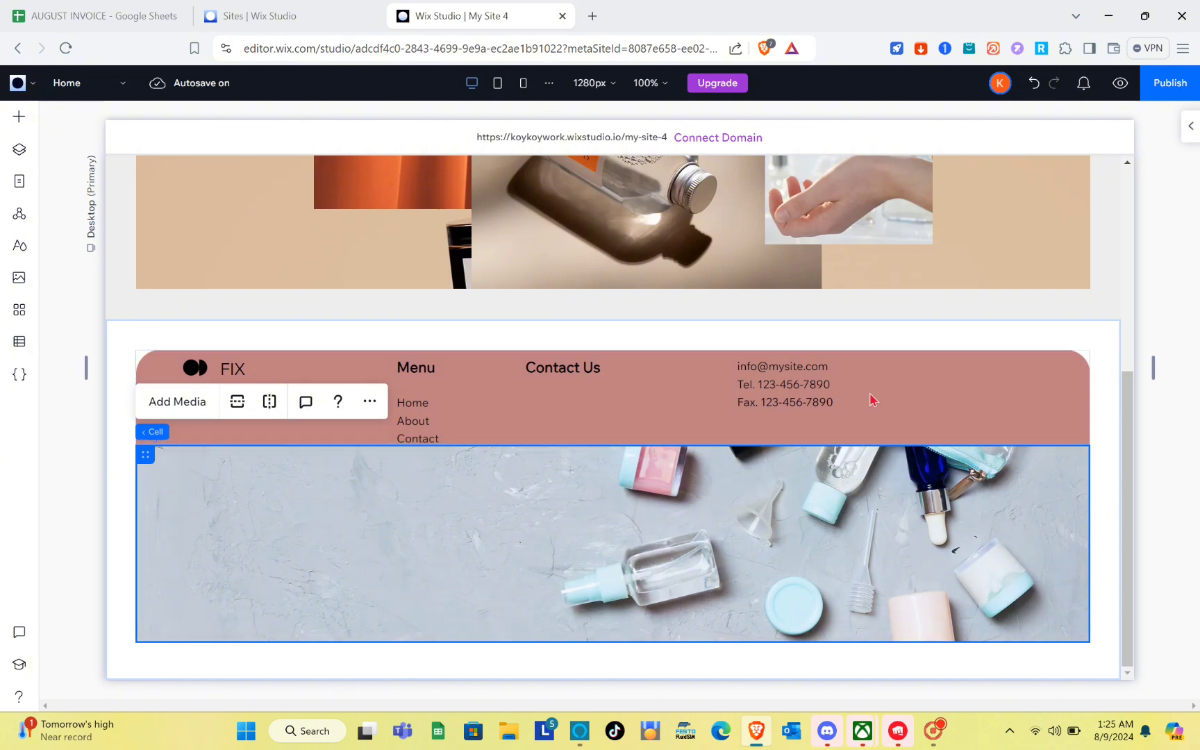
click(1170, 84)
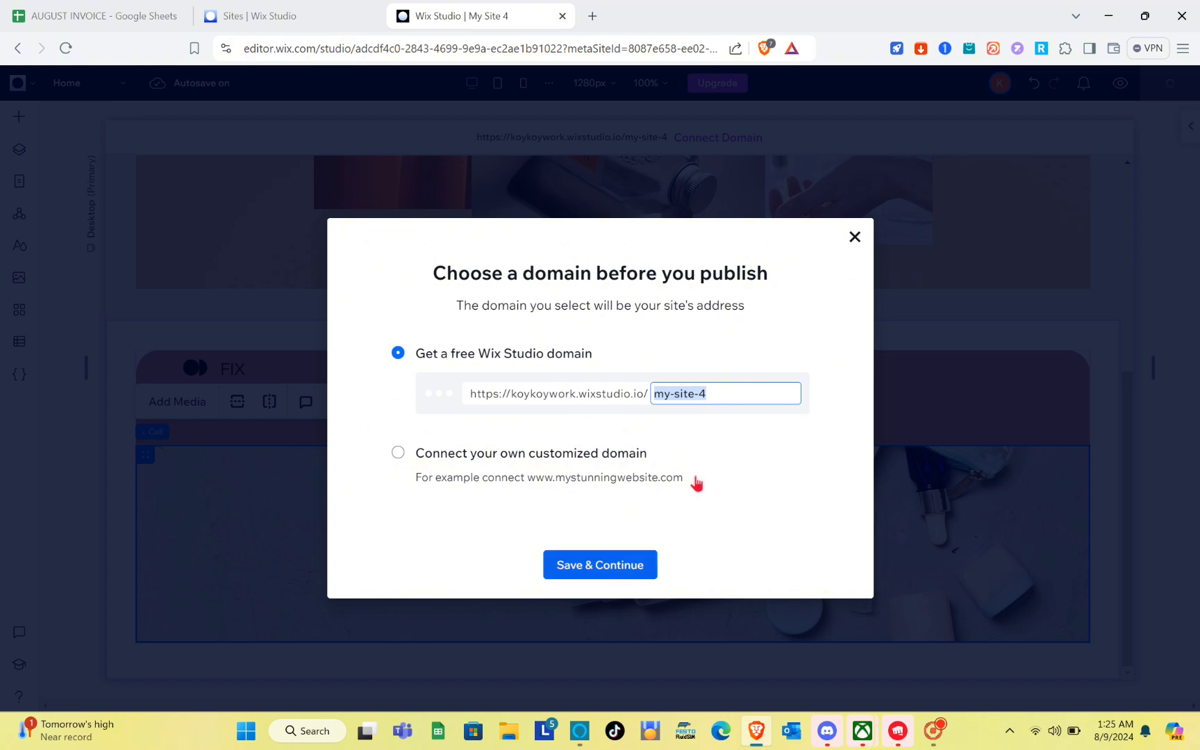
click(855, 237)
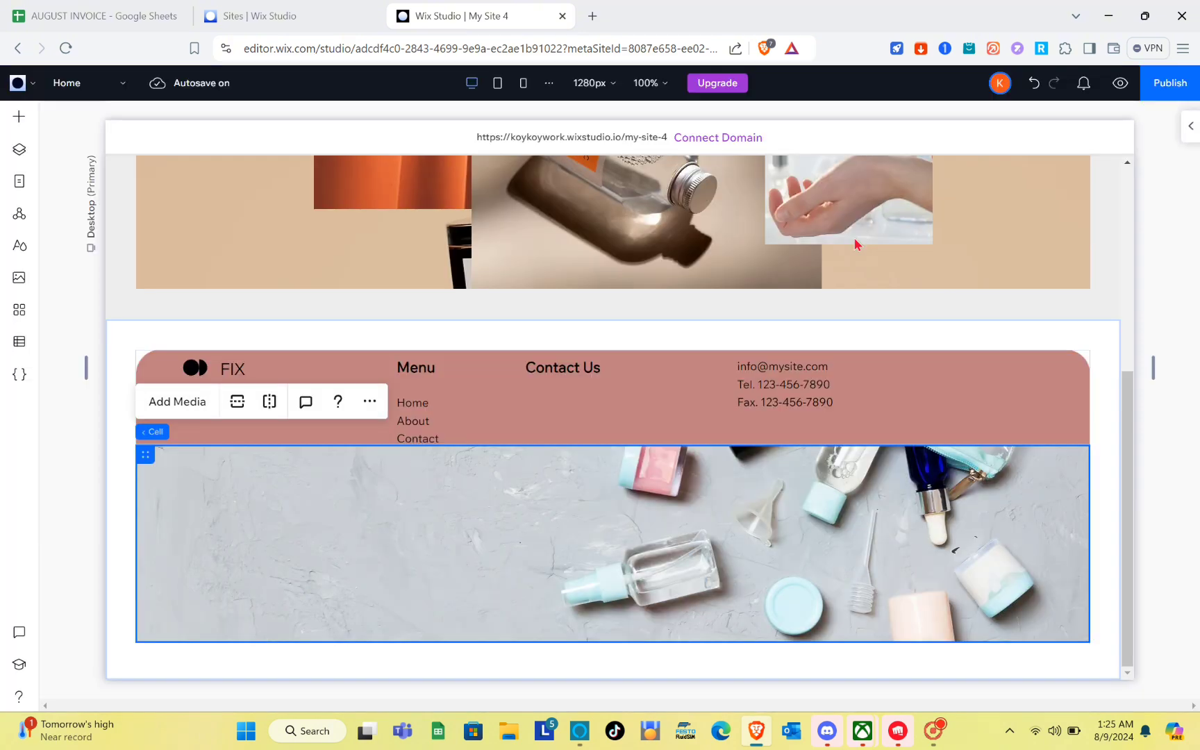
scroll(854, 237, up, 5)
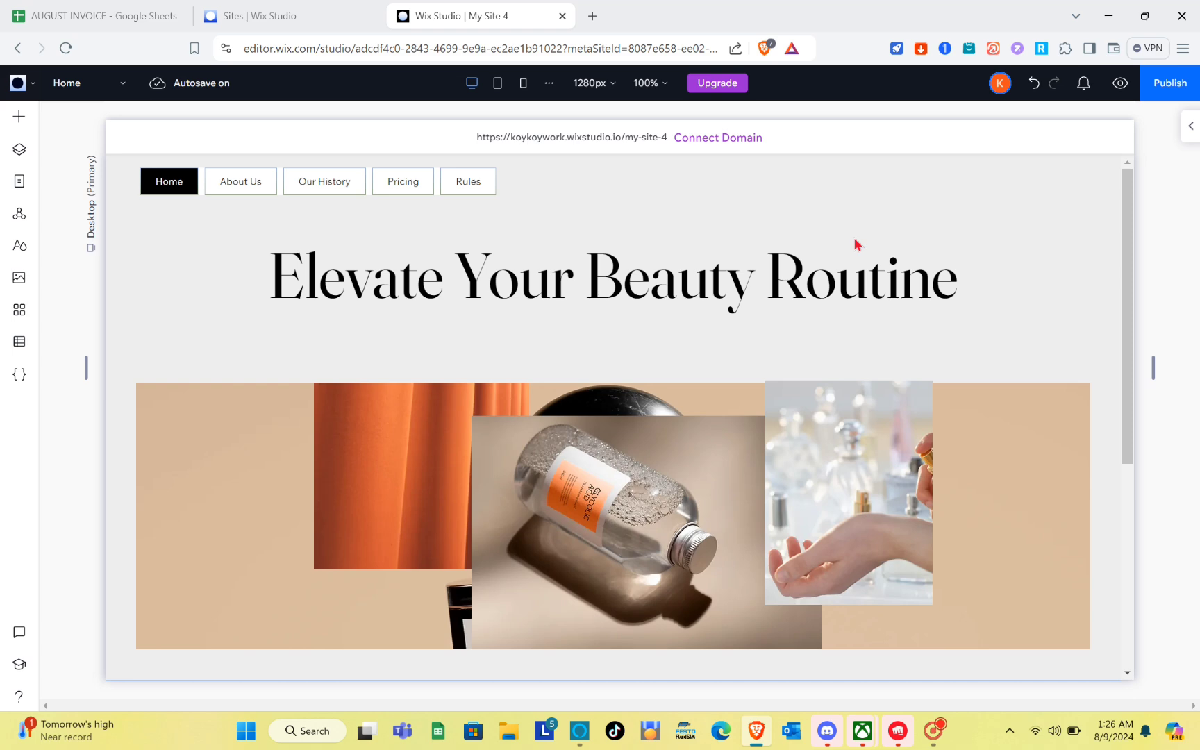